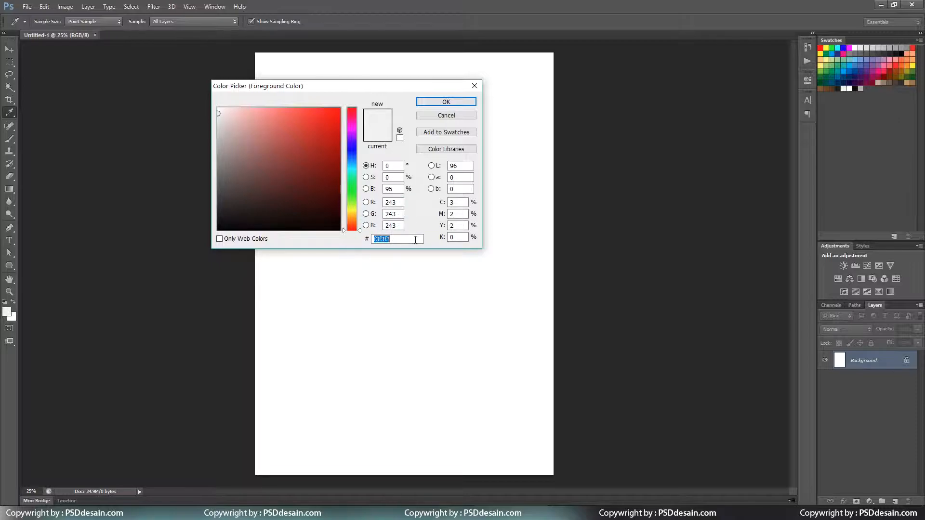
Fill the background layer with light grey RGB 243, 243, 243 (#f3f3f3) as foreground colour.
left_click(446, 101)
key("b")
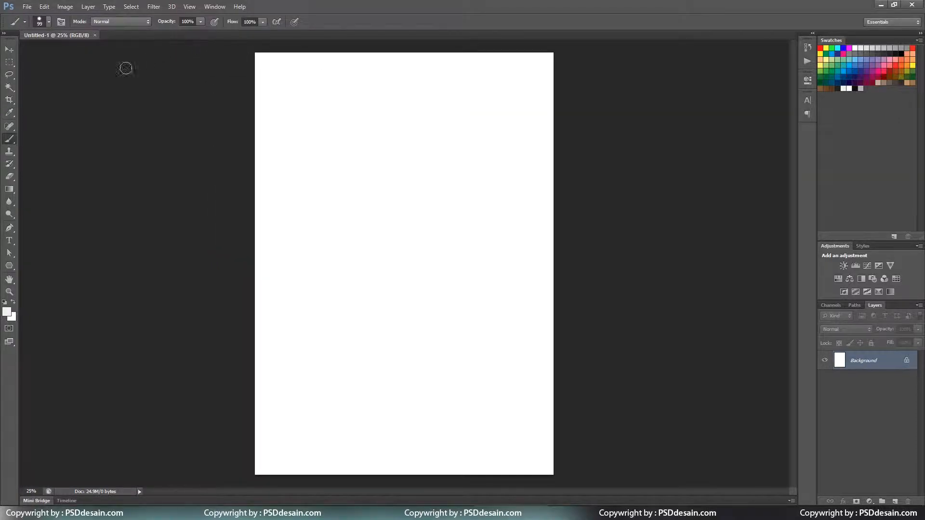
left_click(53, 5)
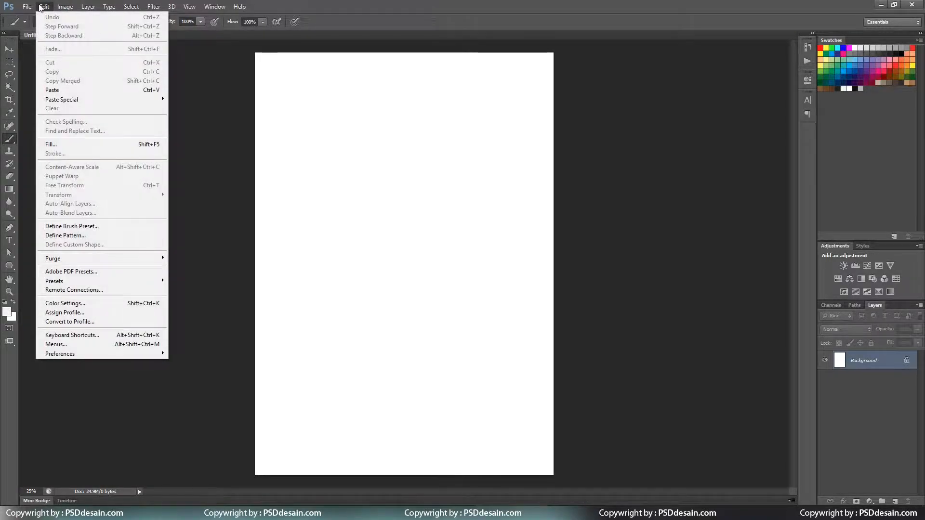
left_click(64, 144)
left_click(459, 157)
left_click(459, 167)
left_click(517, 149)
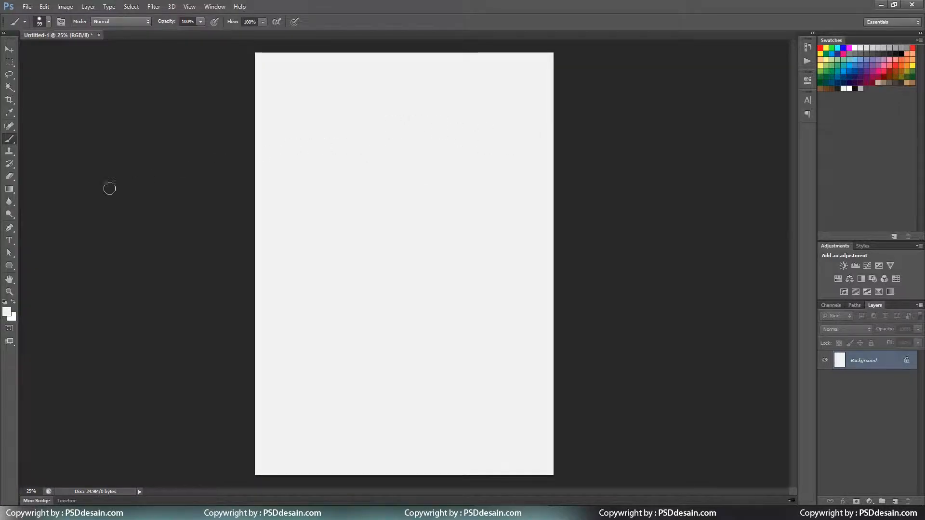
Draw a three-sided polygon near the top left of the page.
left_click(10, 267)
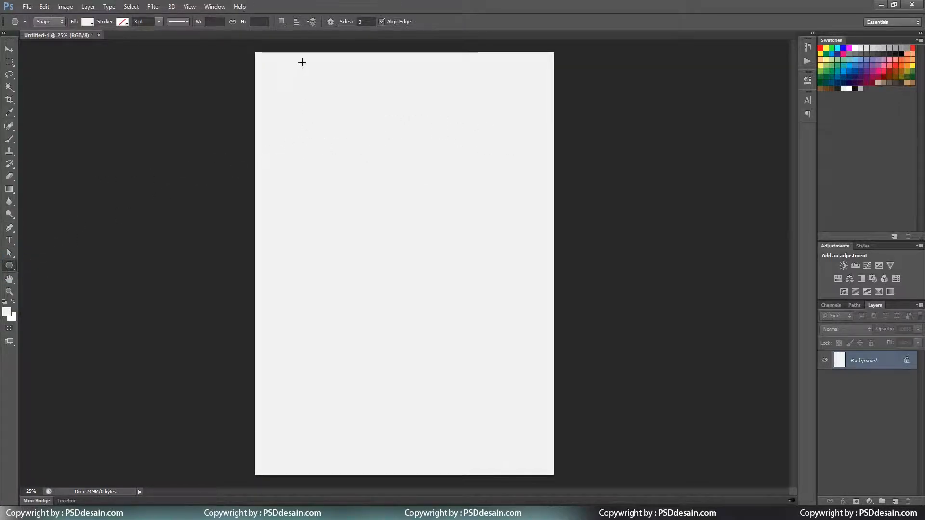
left_click_drag(340, 136, 388, 107)
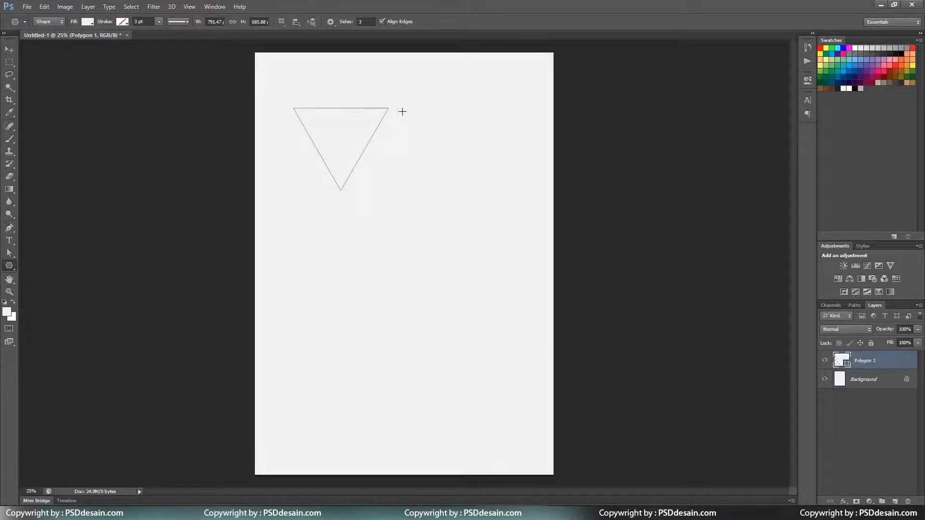
left_click(87, 21)
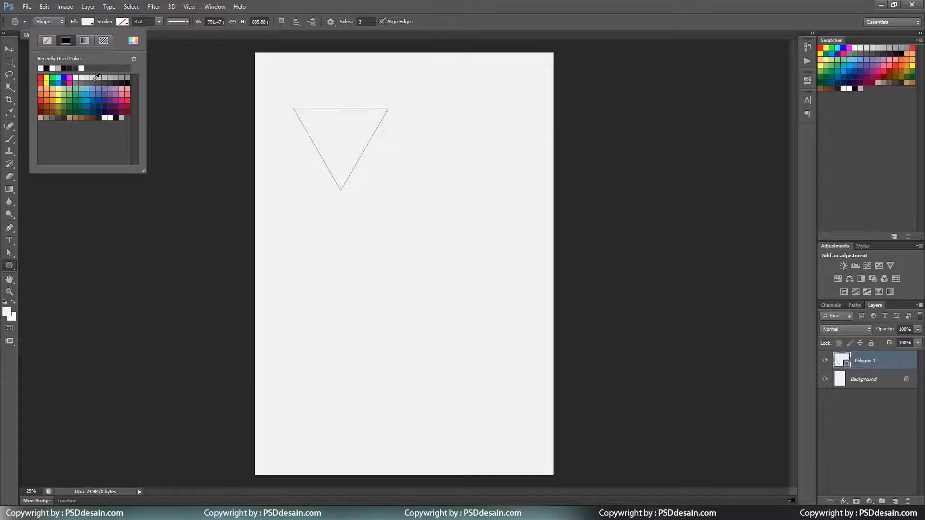
key("Escape")
key("d")
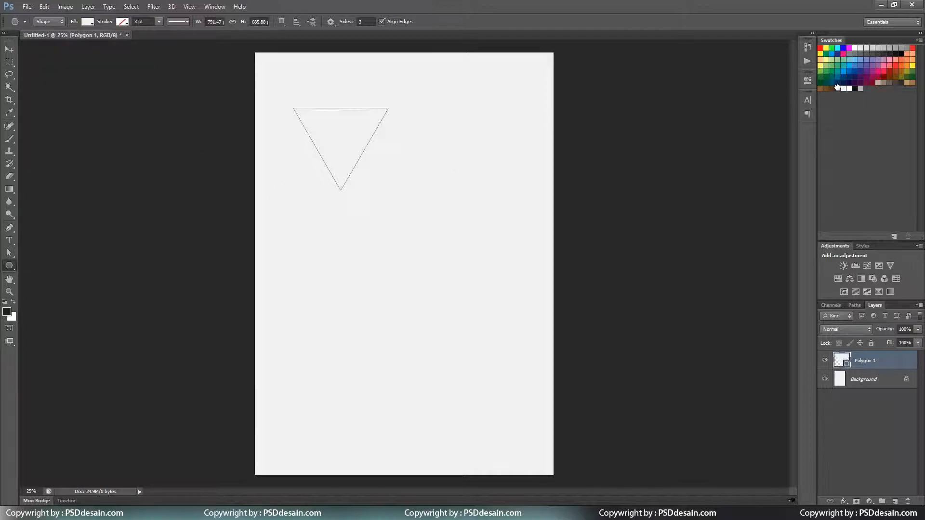
Set the triangle's fill colour to dark grey #202020.
left_click(87, 21)
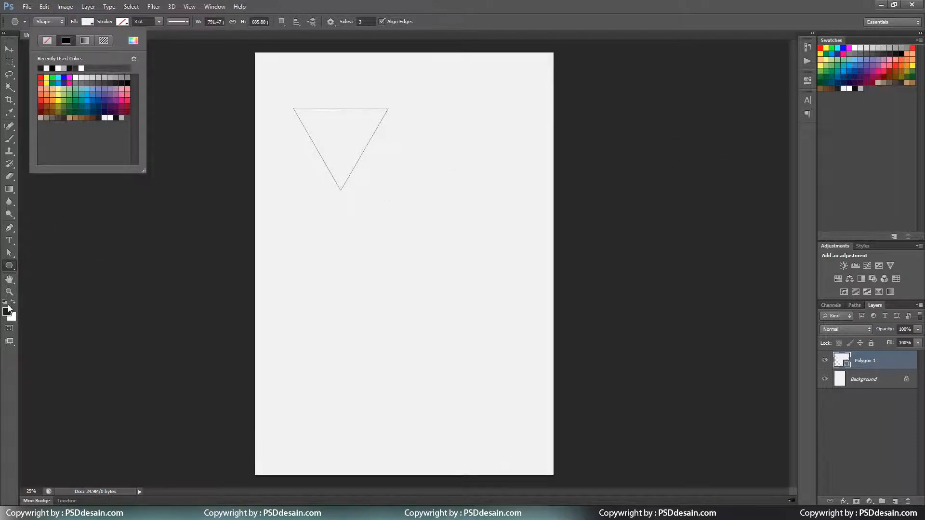
left_click(98, 116)
left_click(133, 40)
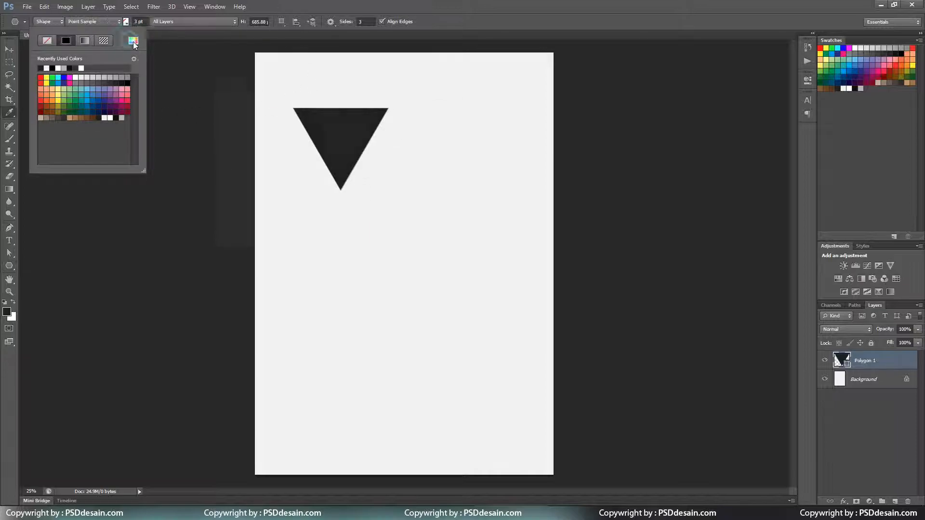
left_click(380, 239)
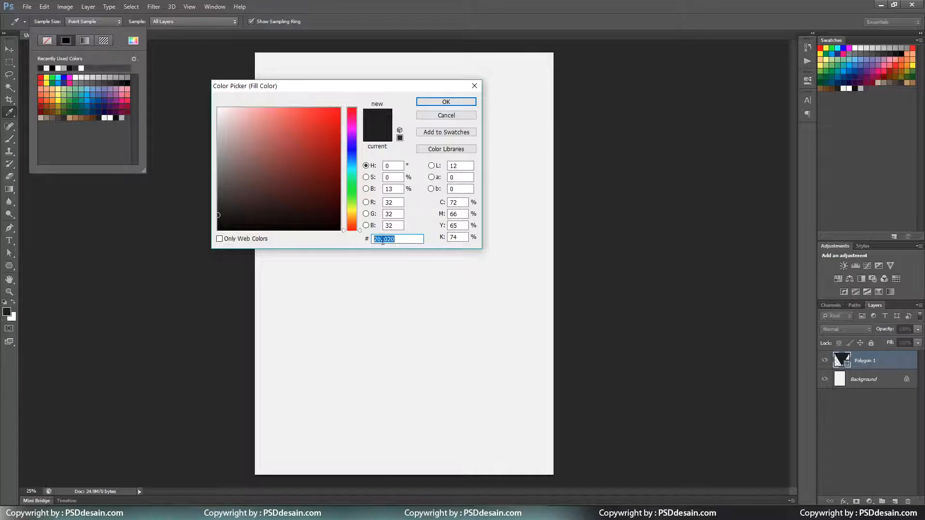
left_click(439, 102)
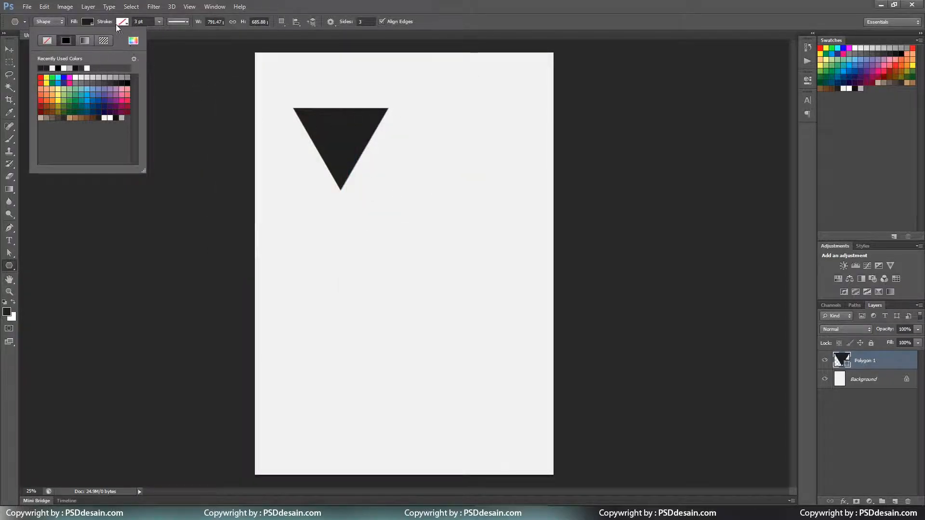
left_click(72, 22)
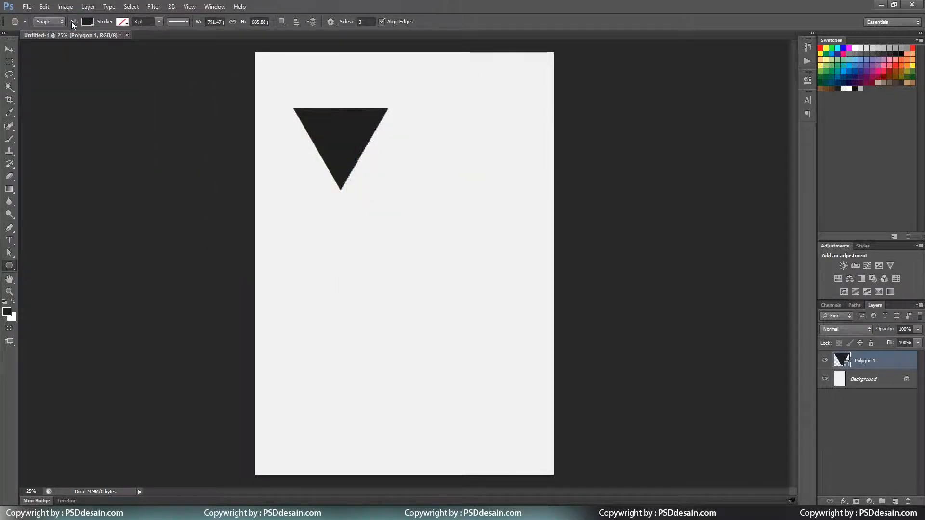
left_click(348, 22)
Flatten the triangle by raising its bottom anchor, then move it lower on the page.
key("Return")
left_click(9, 253)
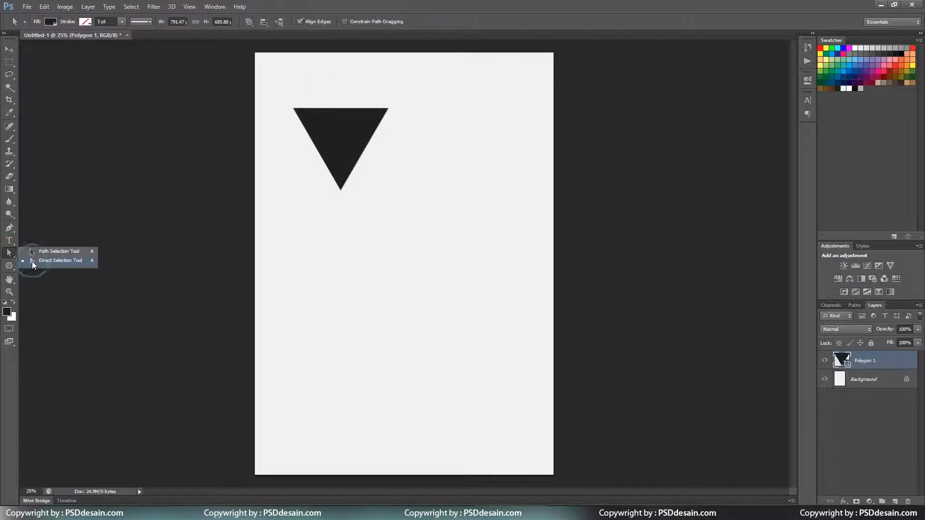
left_click(33, 261)
key("Up")
key("Up")
key("Up")
key("Up")
key("Up")
key("Up")
key("Up")
key("Up")
key("Up")
key("Up")
key("Up")
key("Up")
key("Up")
key("Up")
key("Up")
key("Up")
key("Up")
key("Up")
key("Up")
key("Up")
key("shift+Up")
key("shift+Up")
key("shift+Up")
key("shift+Up")
key("shift+Up")
key("shift+Up")
key("shift+Up")
key("shift+Up")
key("shift+Up")
key("shift+Up")
key("shift+Up")
key("shift+Up")
key("shift+Up")
key("shift+Up")
key("shift+Up")
key("shift+Up")
key("shift+Up")
key("shift+Up")
key("shift+Up")
key("shift+Up")
key("shift+Up")
key("shift+Up")
key("shift+Up")
key("shift+Up")
key("shift+Up")
key("shift+Up")
key("shift+Up")
key("shift+Up")
key("shift+Up")
key("shift+Up")
key("shift+Up")
key("shift+Up")
key("shift+Up")
key("shift+Up")
key("shift+Up")
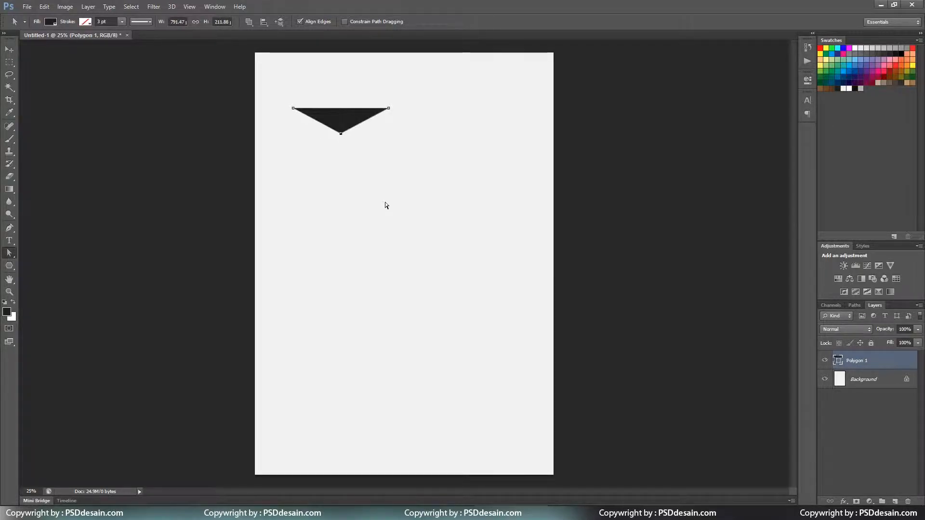
key("shift+Up")
key("shift+Up")
key("shift+Up")
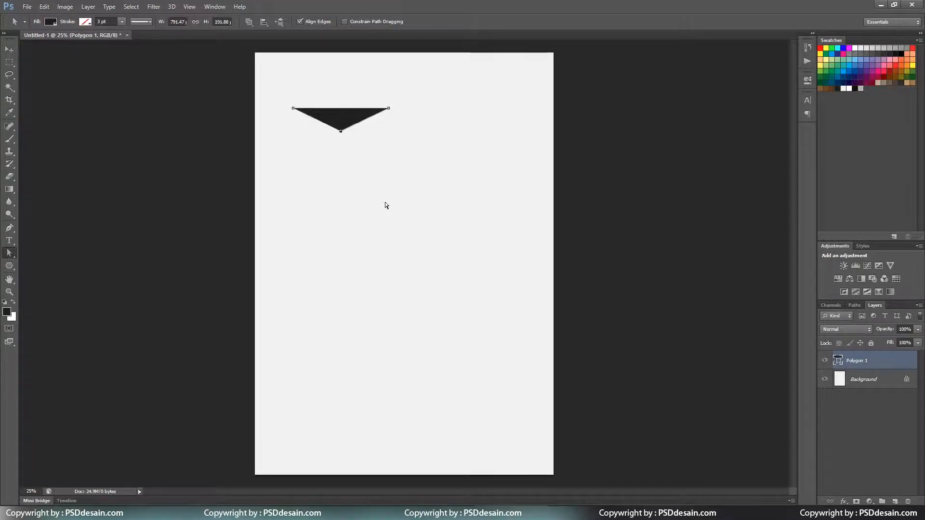
key("shift+Up")
key("v")
left_click_drag(336, 116, 324, 162)
Draw a rectangle from the triangle up to the page top.
left_click(9, 266)
right_click(10, 265)
left_click(36, 264)
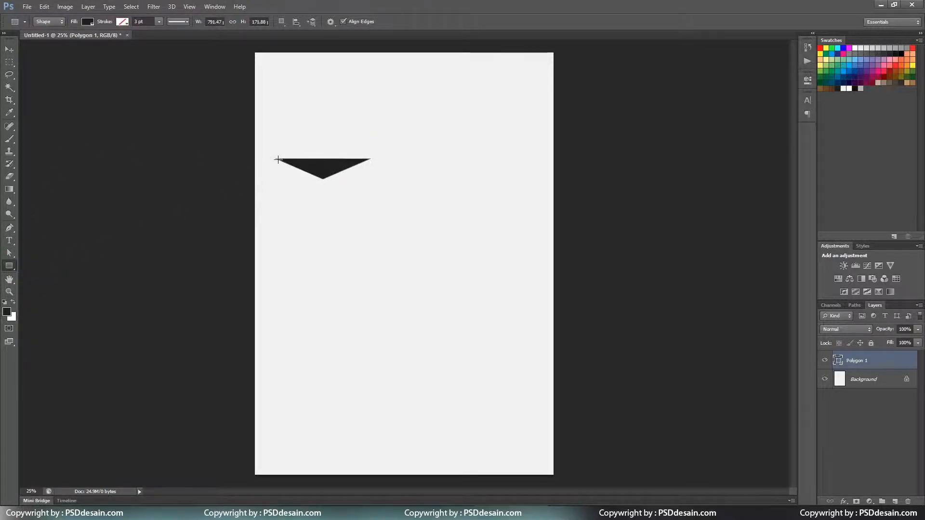
left_click_drag(275, 160, 369, 50)
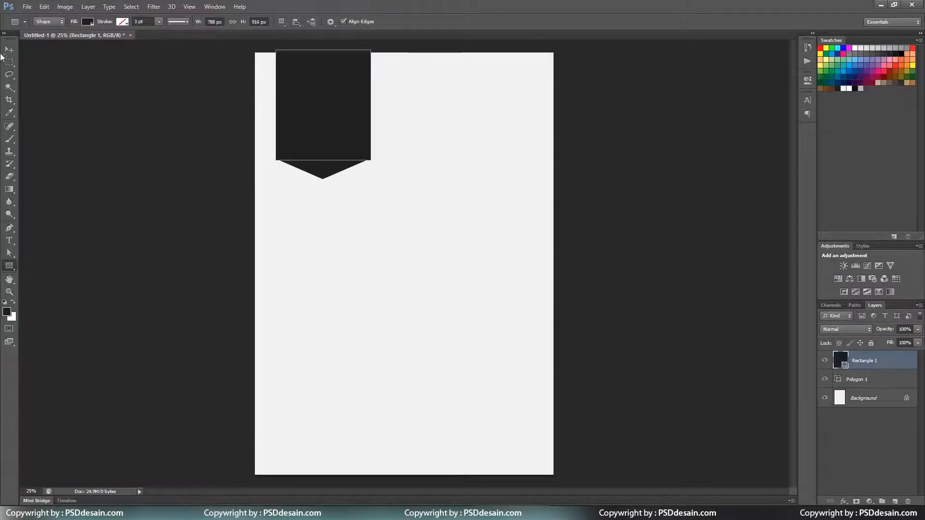
Place the rectangle layer beneath Polygon 1 and nudge the triangle down.
key("v")
left_click_drag(886, 360, 884, 385)
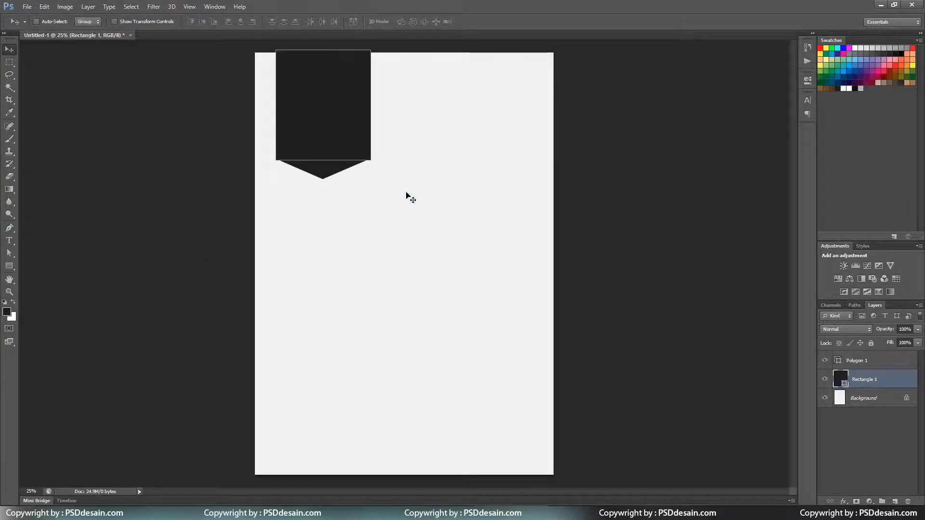
left_click(323, 168, "ctrl")
key("Down")
key("Down")
key("Down")
key("Down")
key("Down")
key("Down")
key("Down")
key("Down")
key("Down")
key("Down")
key("Down")
key("Down")
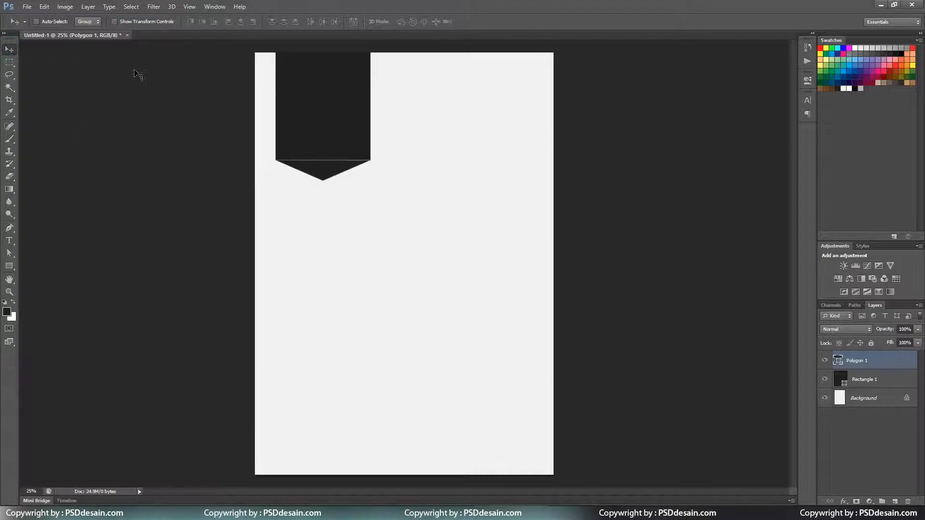
Transform the triangle to 99.56% width so its left corner aligns with the rectangle edge.
left_click_drag(328, 153, 371, 199)
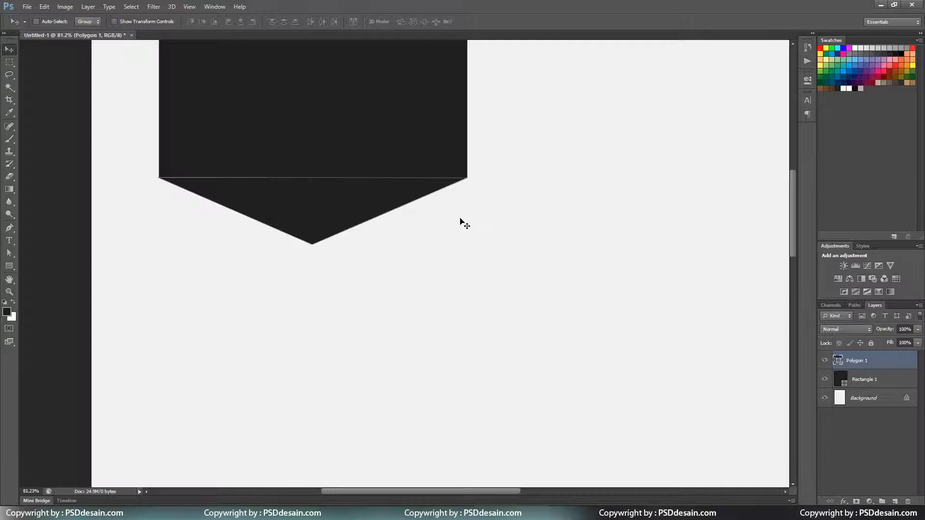
key("ctrl+apostrophe")
key("ctrl+apostrophe")
key("ctrl+k")
key("Escape")
left_click_drag(457, 210, 490, 217)
key("ctrl+t")
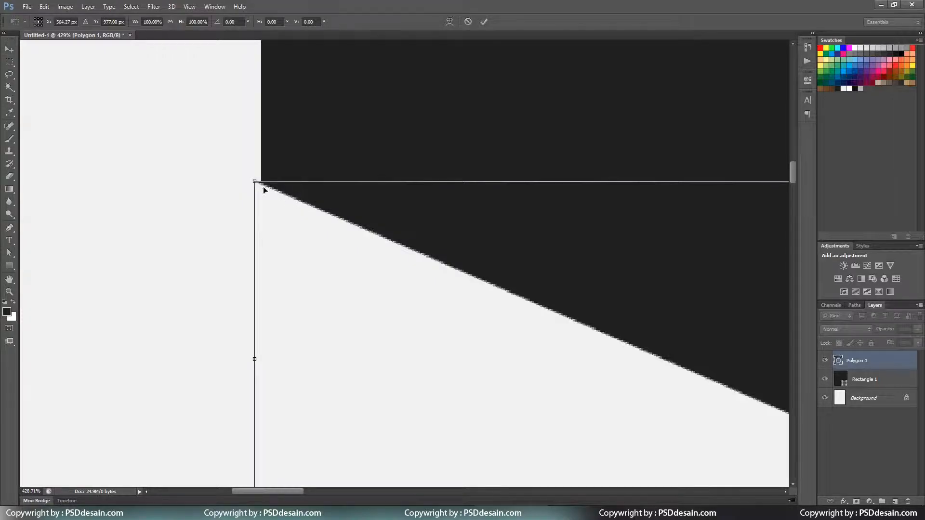
left_click_drag(248, 358, 255, 359)
key("Return")
key("v")
key("Down")
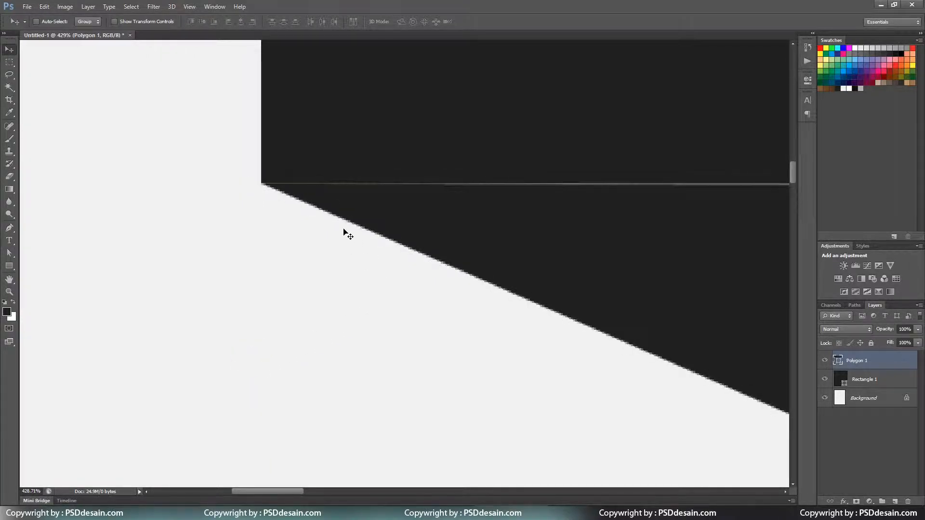
key("ctrl+0")
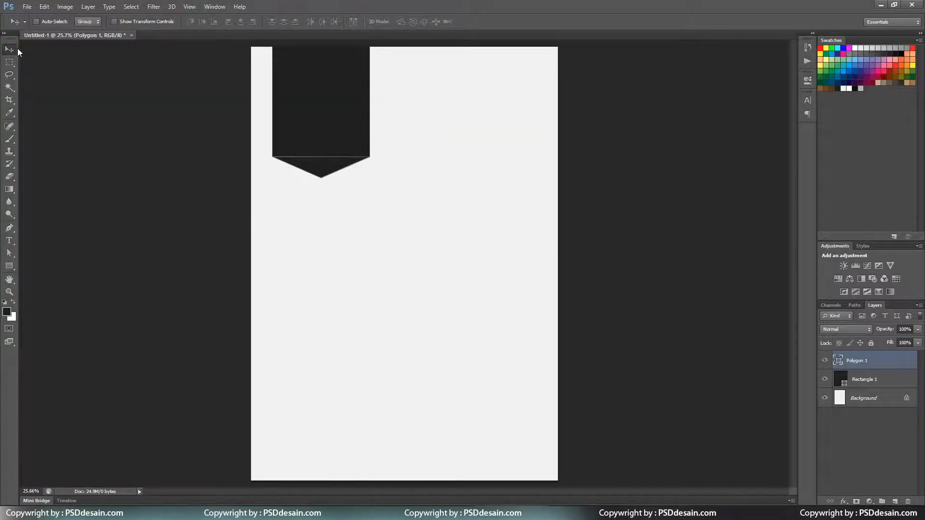
Nudge Polygon 1 down one pixel to close the gap with the rectangle.
left_click(880, 397)
left_click_drag(369, 184, 351, 215)
left_click(824, 365)
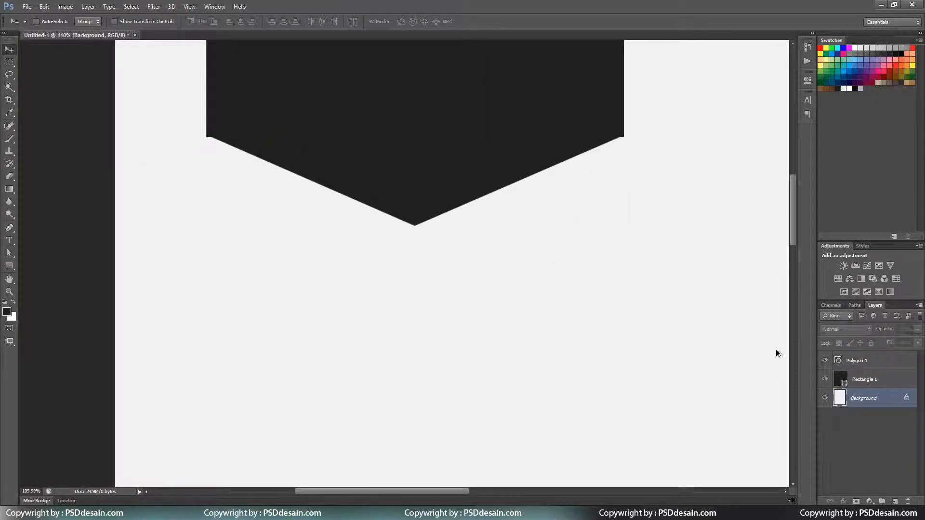
left_click(896, 398)
left_click_drag(205, 134, 313, 205)
key("a")
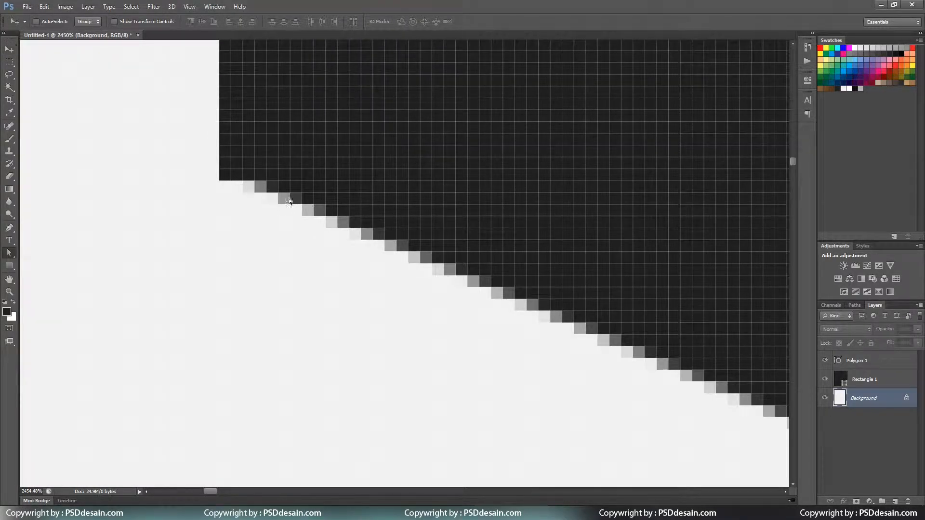
left_click(850, 362)
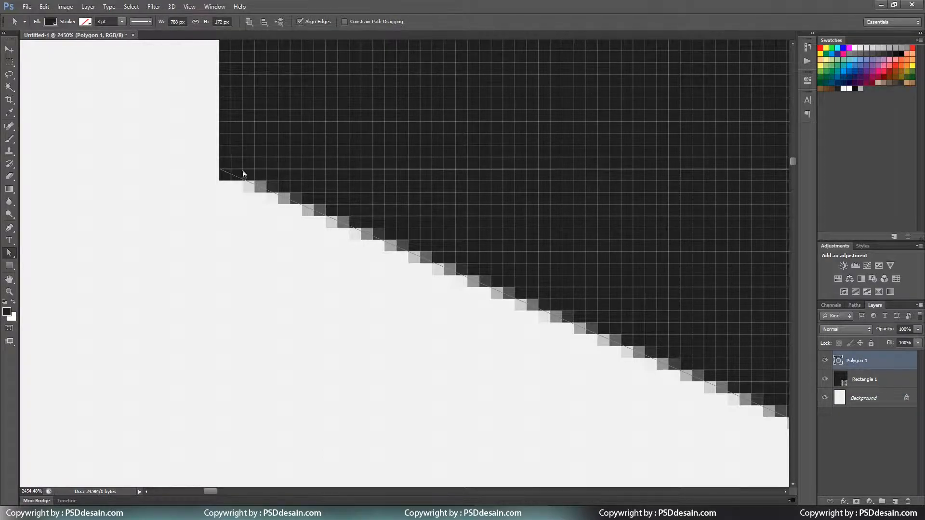
key("Down")
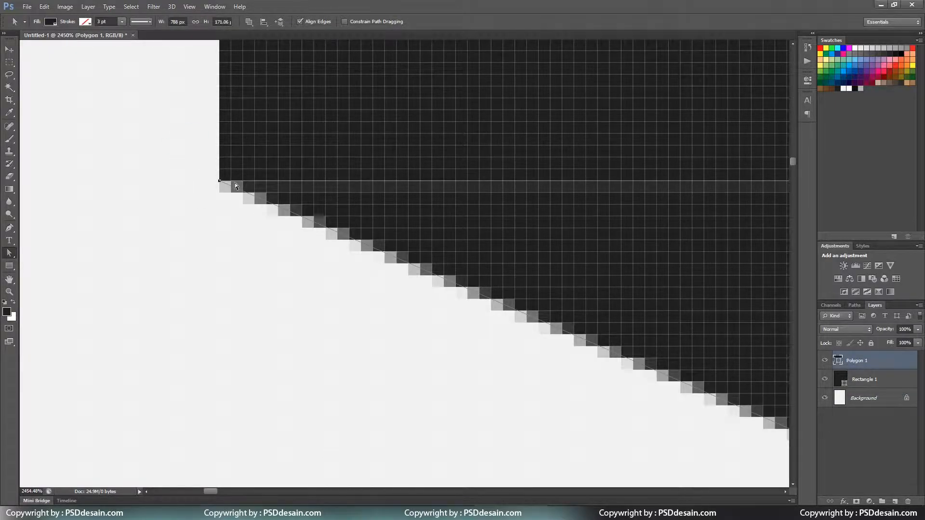
key("ctrl+0")
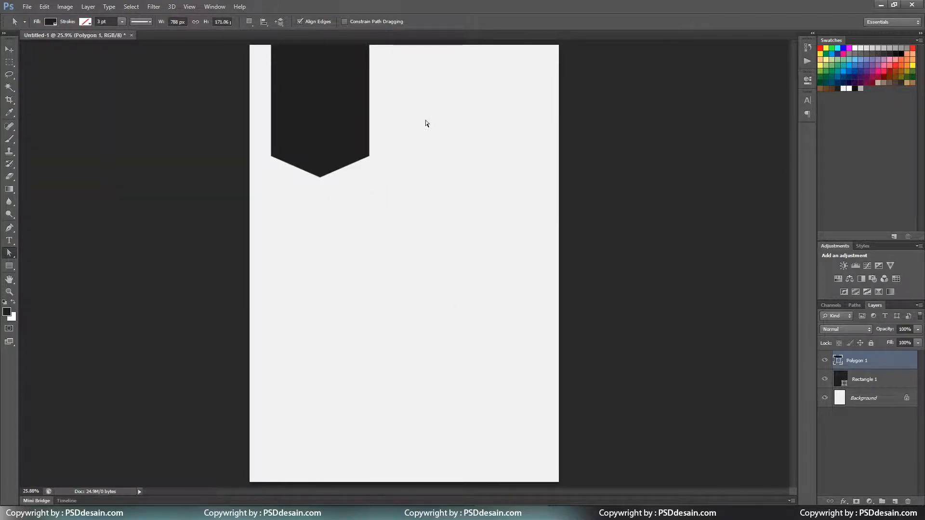
Select both banner layers and shift them slightly left.
left_click(9, 50)
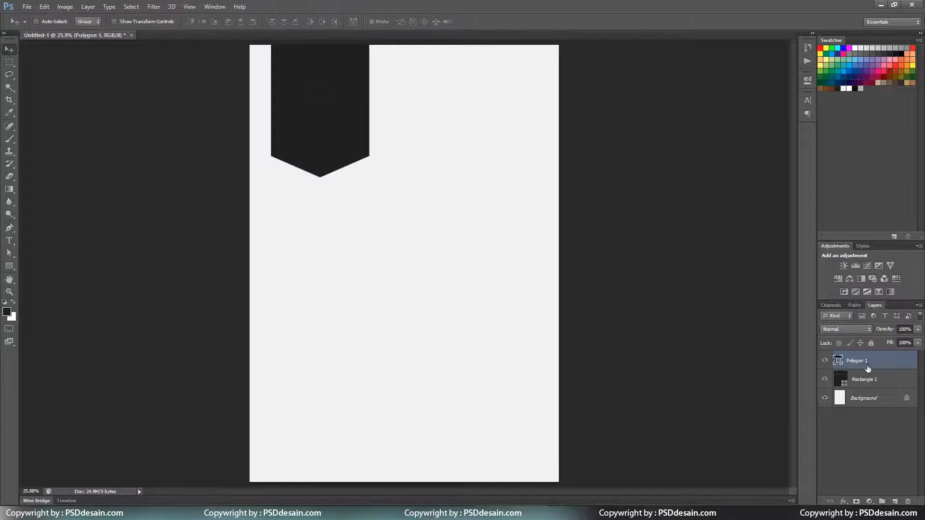
left_click(862, 379, "shift")
left_click_drag(531, 247, 519, 251)
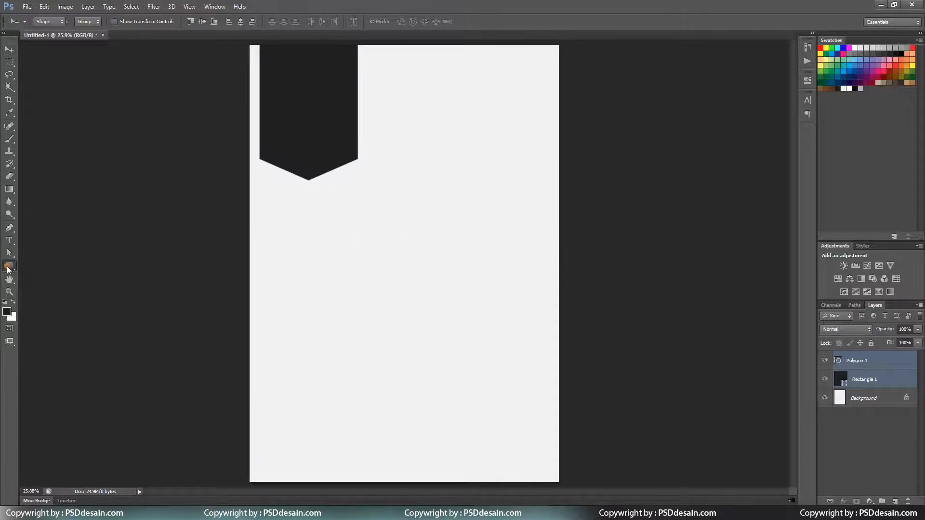
Draw a trial 2 px vertical line below the banner, then undo it.
right_click(9, 266)
left_click(33, 300)
left_click(341, 23)
type("2")
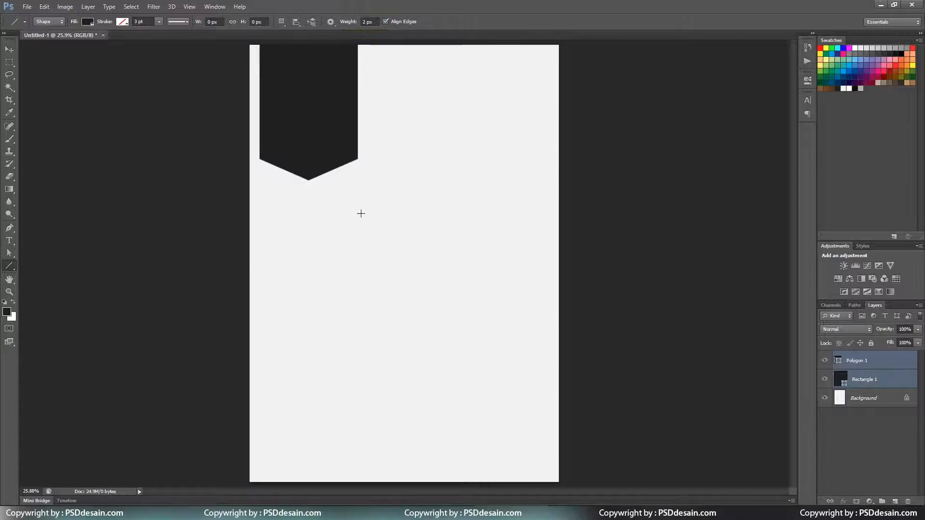
left_click_drag(358, 191, 358, 382)
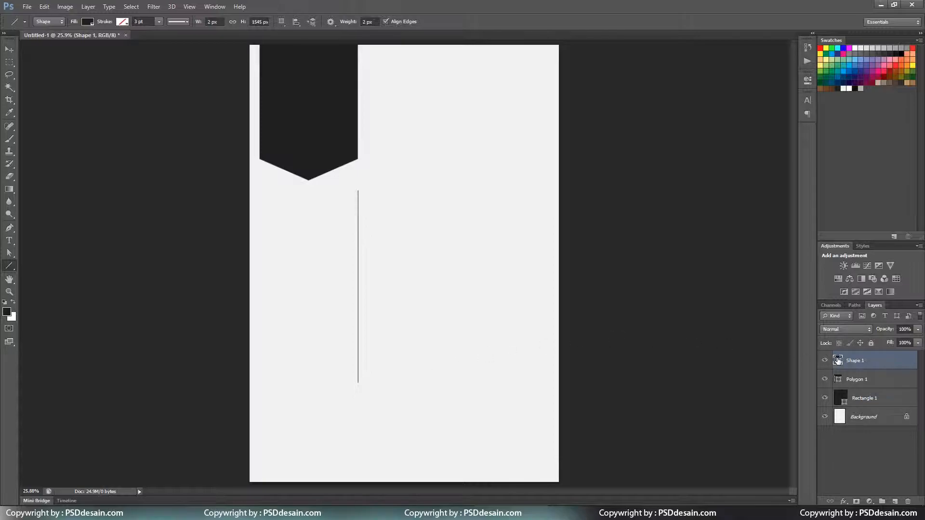
key("ctrl+plus")
key("ctrl+plus")
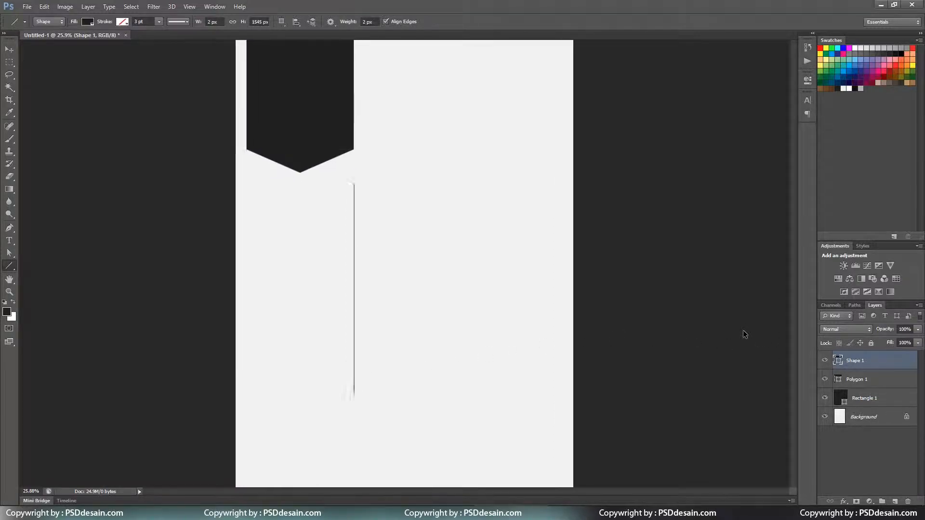
key("ctrl+z")
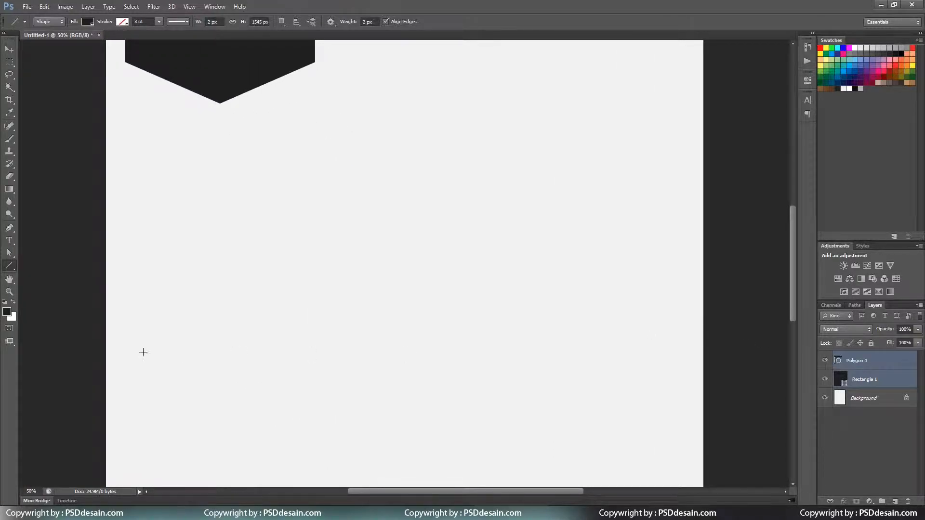
Set the line weight to 5 px and draw a long vertical divider beside the banner.
left_click(7, 314)
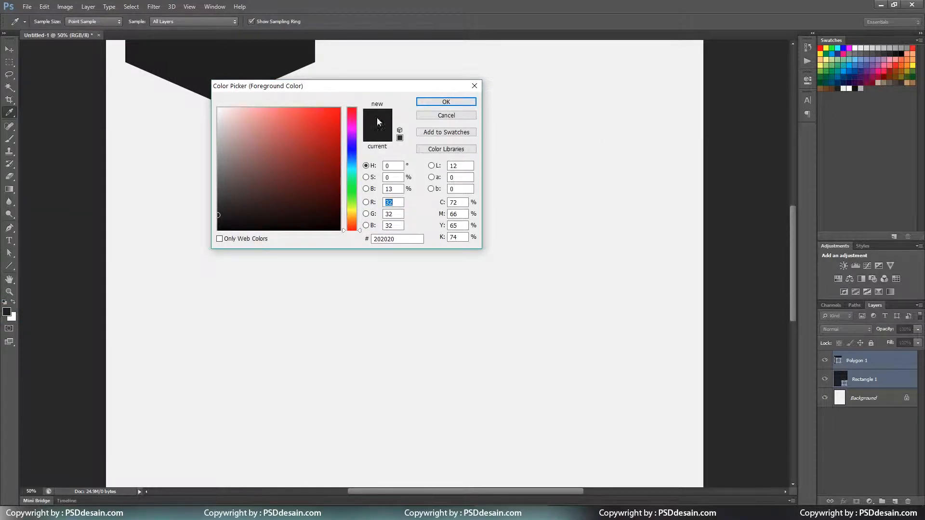
left_click(459, 115)
left_click_drag(375, 22, 337, 23)
type("5")
key("Return")
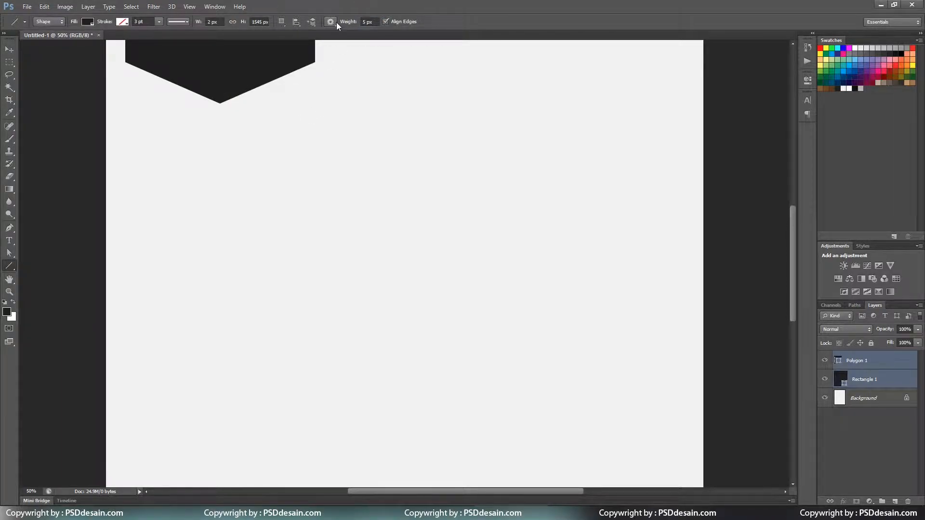
key("ctrl+minus")
key("ctrl+minus")
left_click_drag(359, 183, 358, 418)
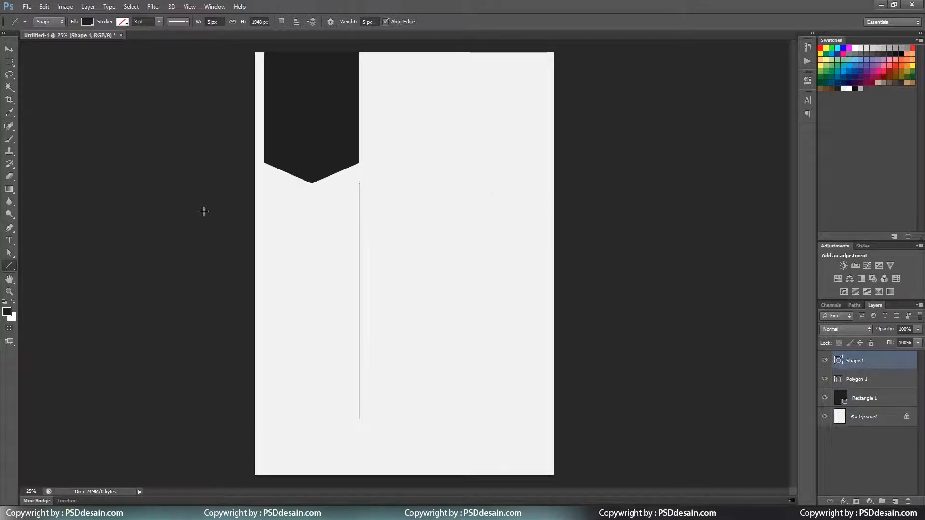
Nudge the divider line slightly down the page.
left_click(9, 49)
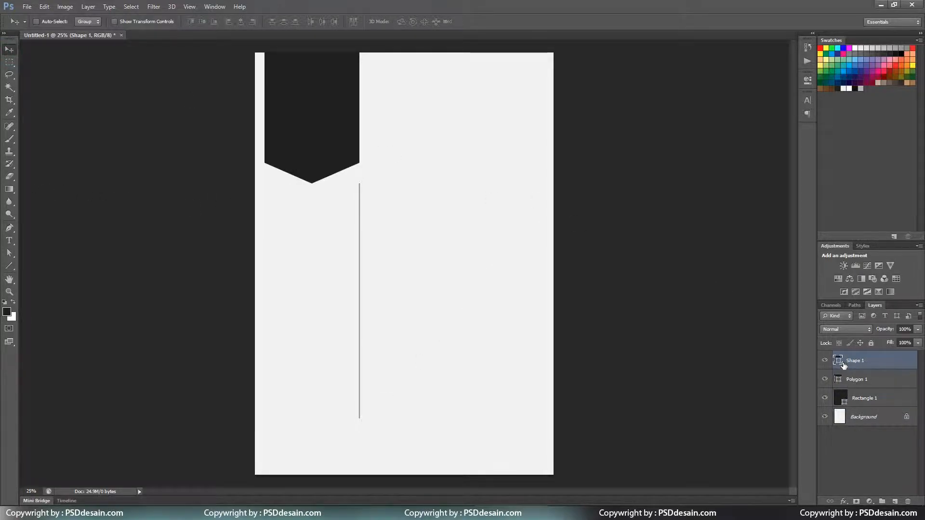
left_click_drag(386, 302, 385, 321)
key("t")
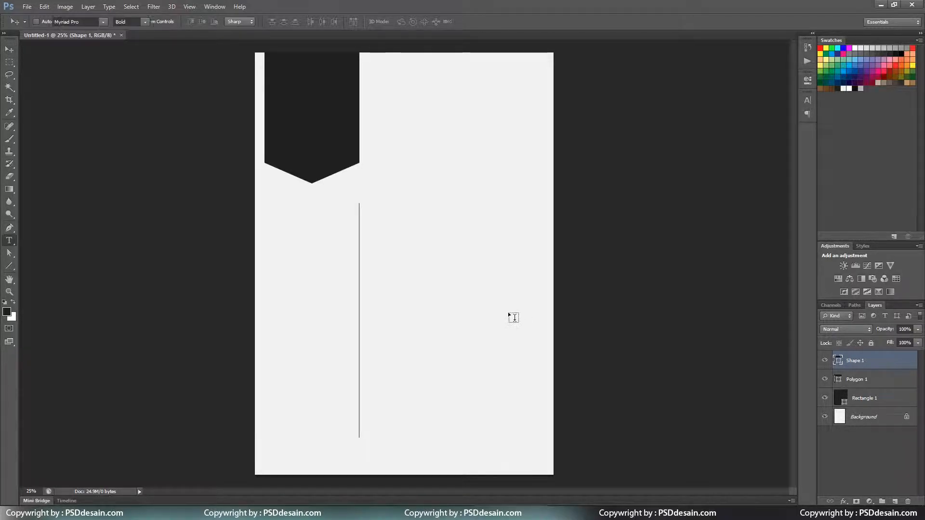
left_click(11, 52)
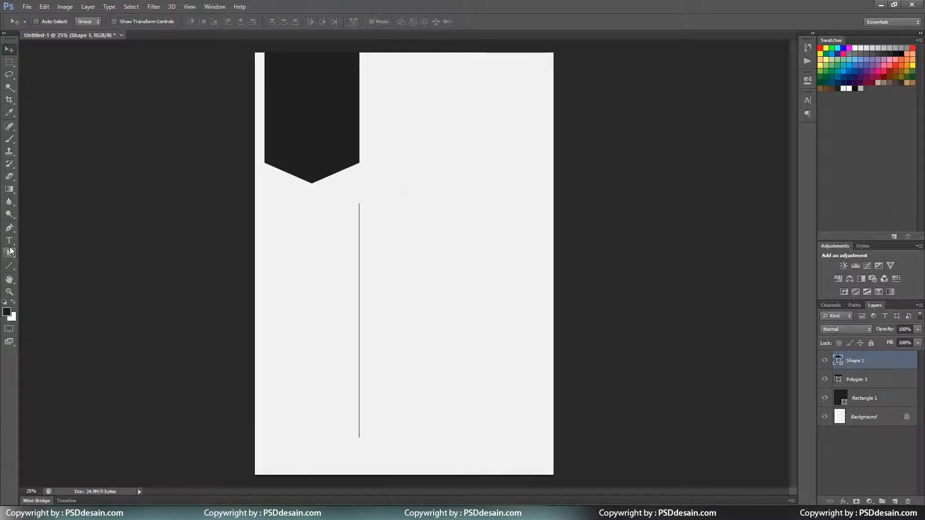
left_click(11, 251)
Draw a circle at the page's top right and fill it with light #f3f3f3.
left_click(35, 283)
left_click_drag(309, 94, 335, 123)
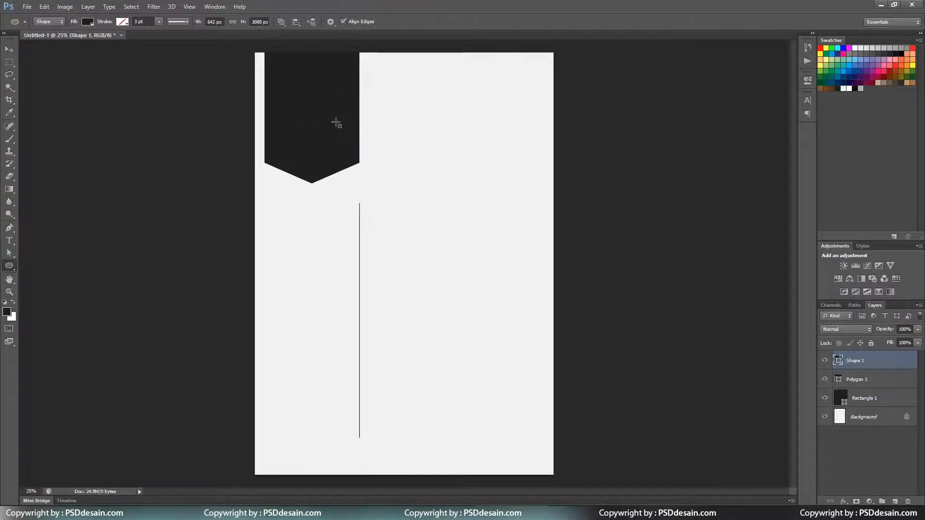
key("ctrl+z")
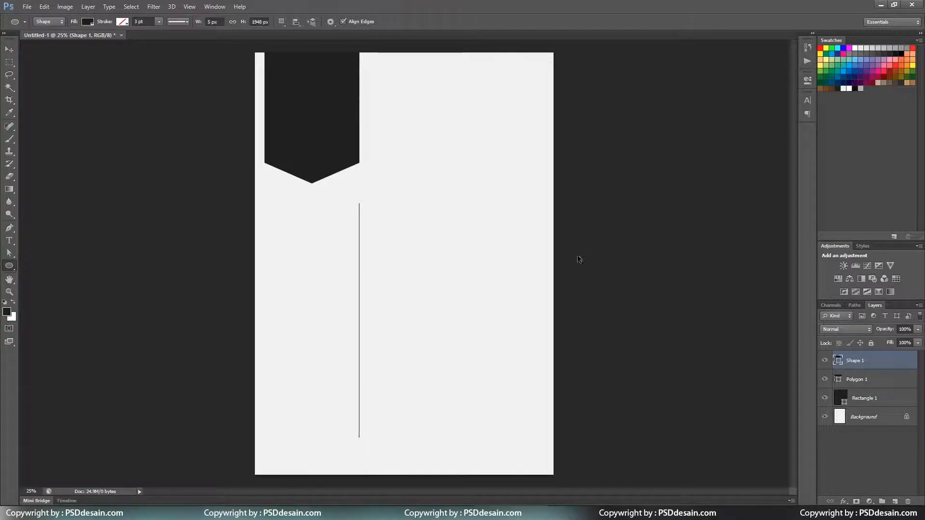
left_click_drag(420, 101, 499, 167)
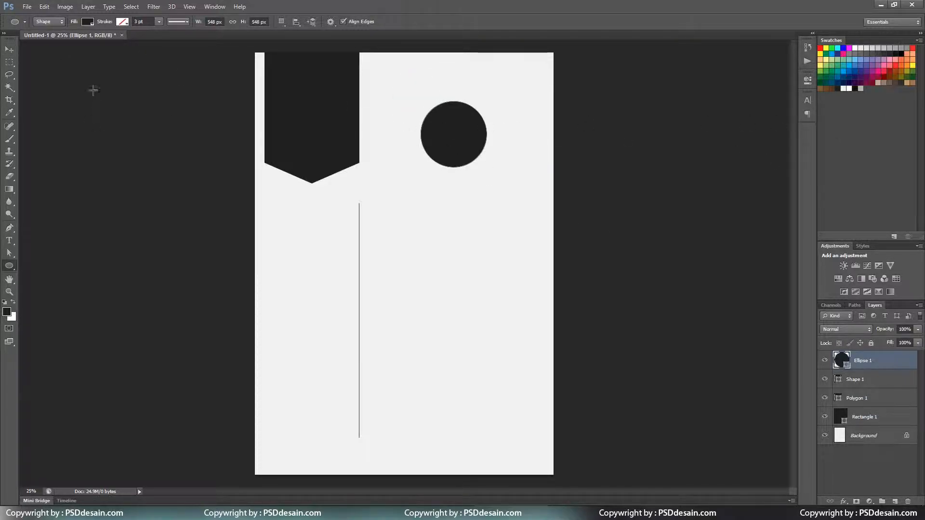
left_click(91, 25)
left_click(134, 40)
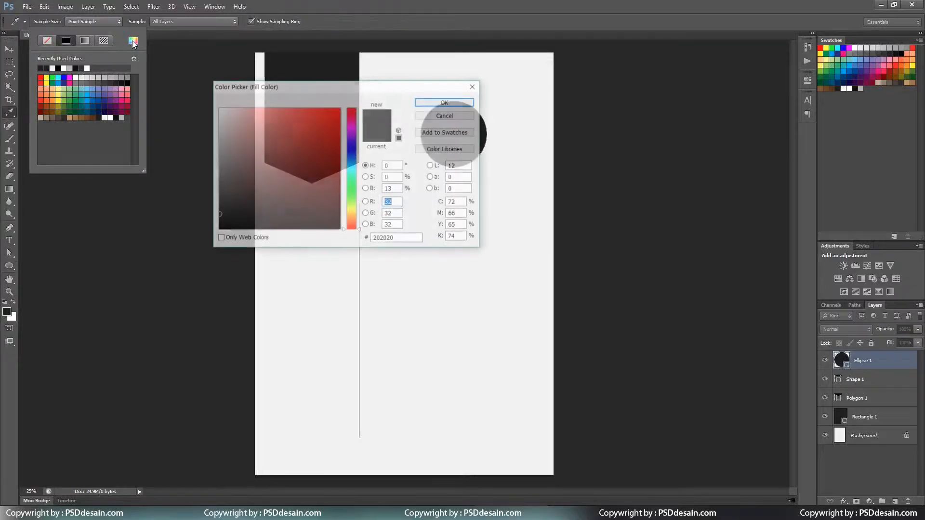
left_click(843, 88)
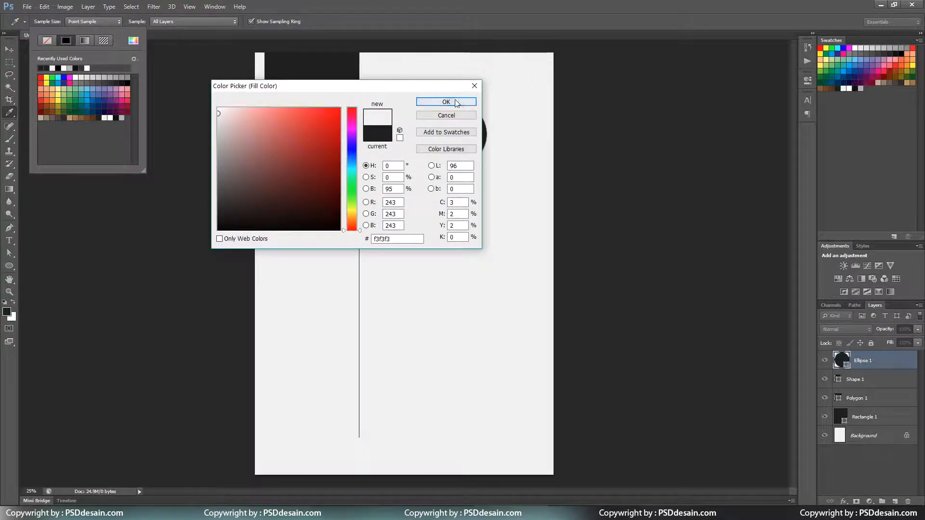
left_click(453, 101)
Move the light circle onto the dark banner and shrink it with Free Transform Path.
left_click(9, 49)
left_click_drag(458, 138, 323, 118)
left_click(51, 7)
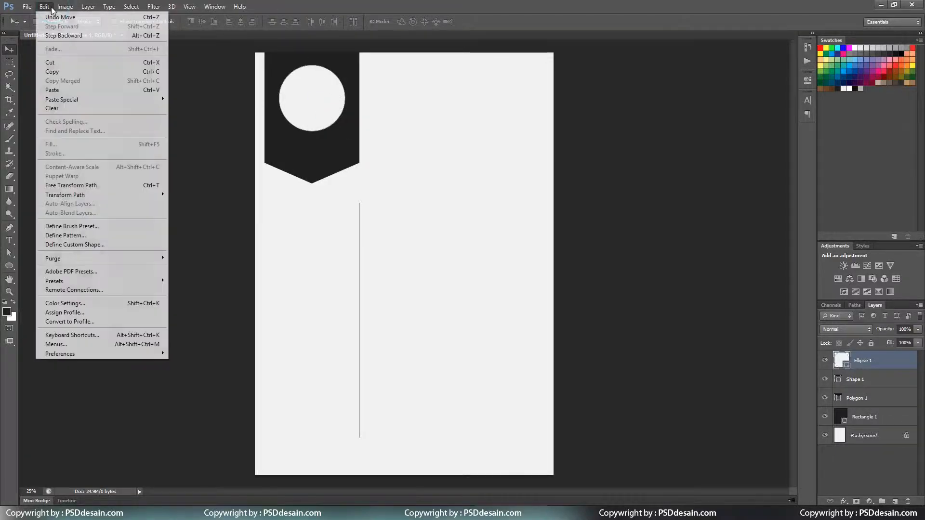
left_click(97, 186)
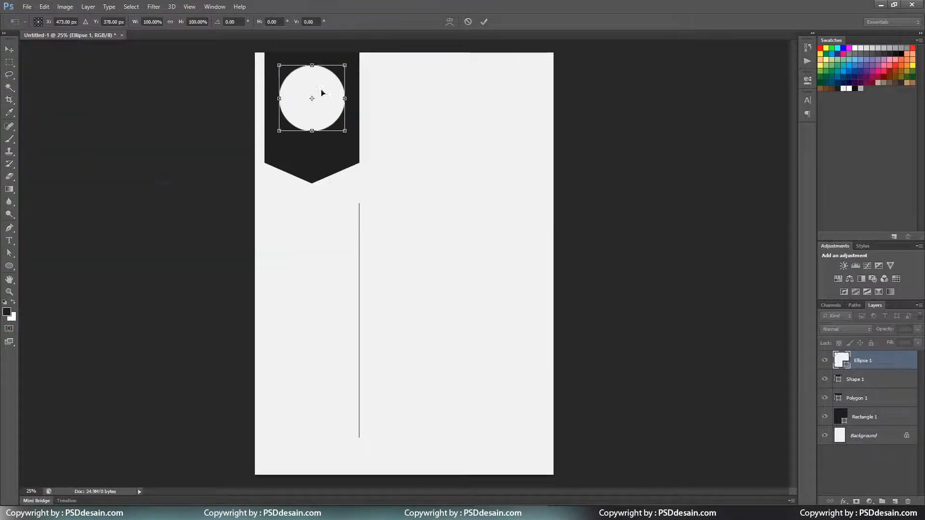
left_click_drag(346, 65, 342, 71)
key("Return")
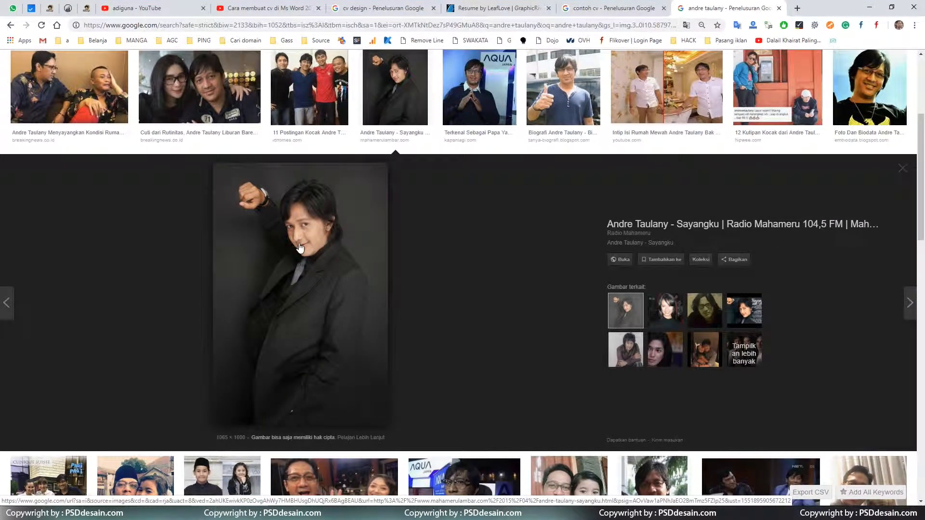
Copy the portrait photo from the web image search.
right_click(299, 246)
left_click(321, 342)
left_click(328, 513)
Paste the portrait and clip it into the circle as a clipping mask.
key("ctrl+v")
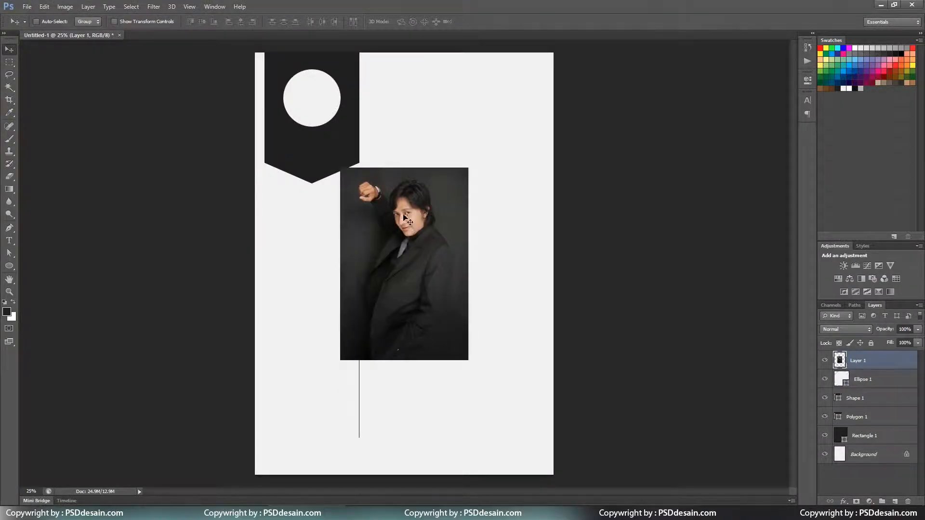
left_click_drag(414, 214, 336, 104)
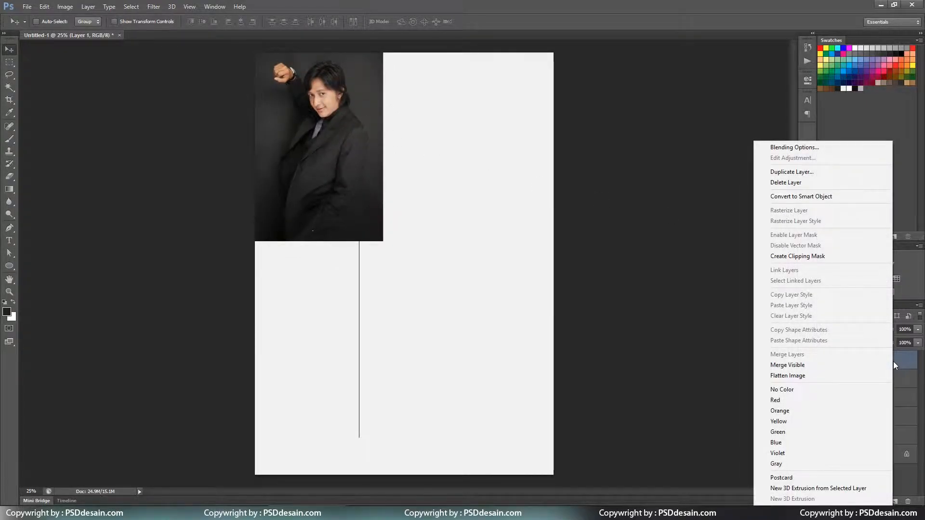
left_click(857, 257)
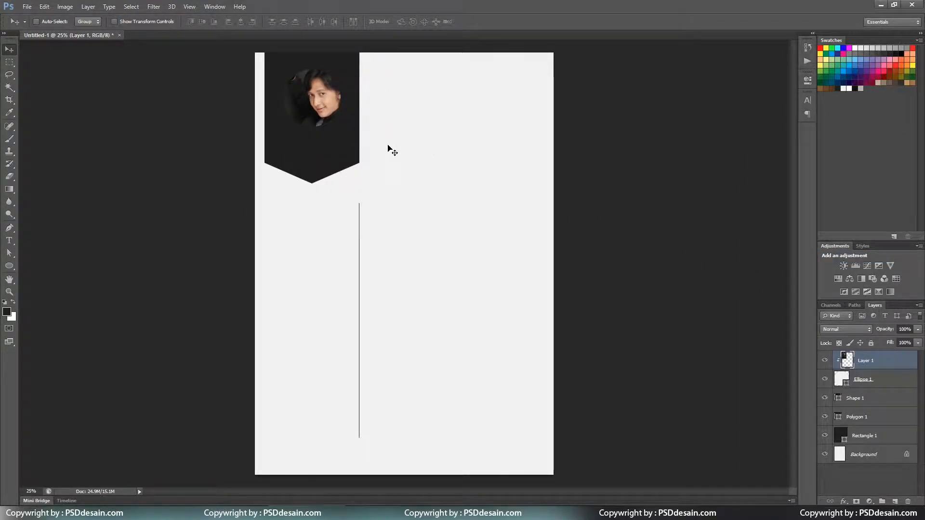
Scale the portrait to about 69% to fit the circle, then open Ellipse 1's layer style.
key("ctrl+t")
left_click_drag(386, 240, 361, 215)
left_click_drag(337, 176, 337, 182)
left_click_drag(360, 216, 335, 178)
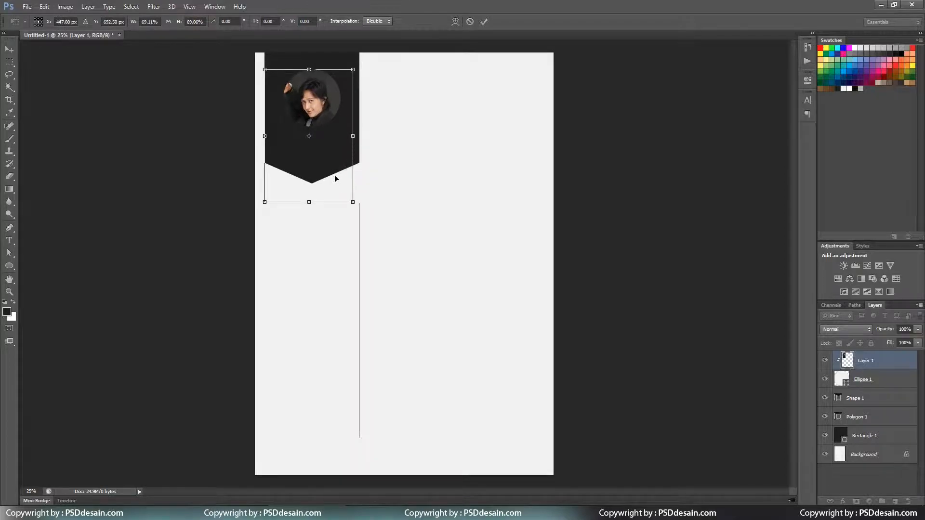
key("Up")
key("Up")
key("Up")
key("Up")
key("Up")
key("Return")
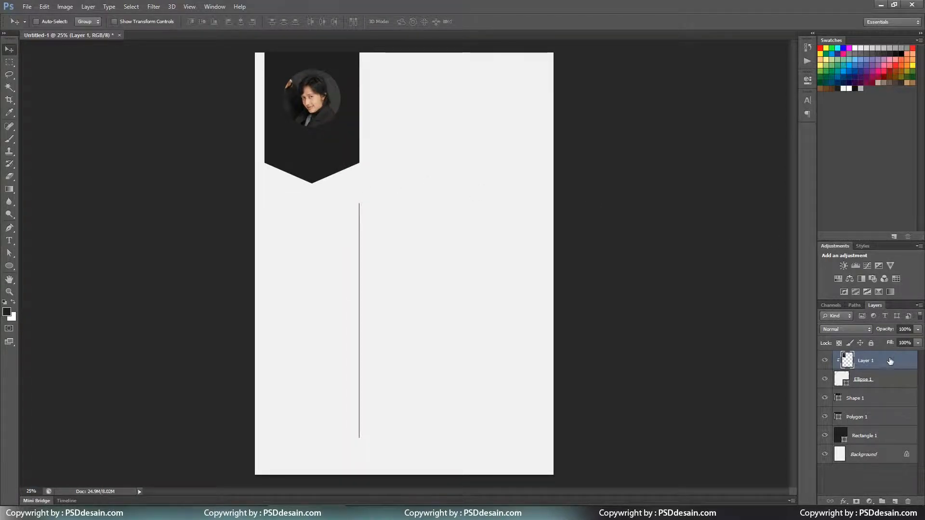
double_click(903, 381)
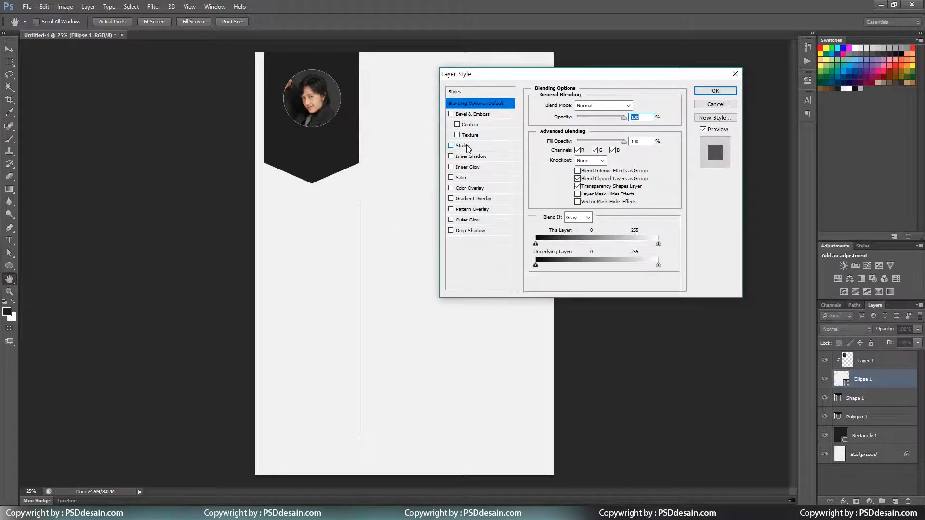
Add a white 6 px stroke positioned inside the circle's edge.
left_click(463, 146)
left_click(558, 171)
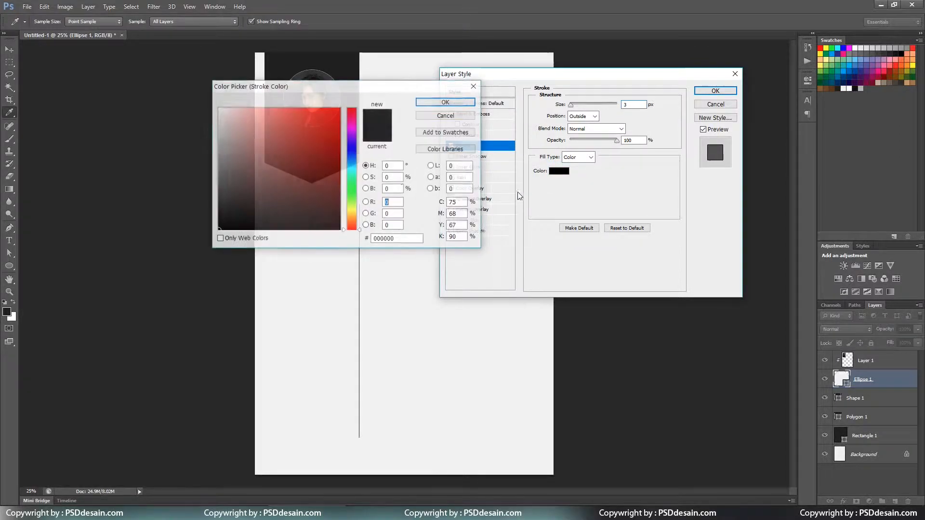
left_click_drag(271, 139, 217, 107)
left_click(431, 102)
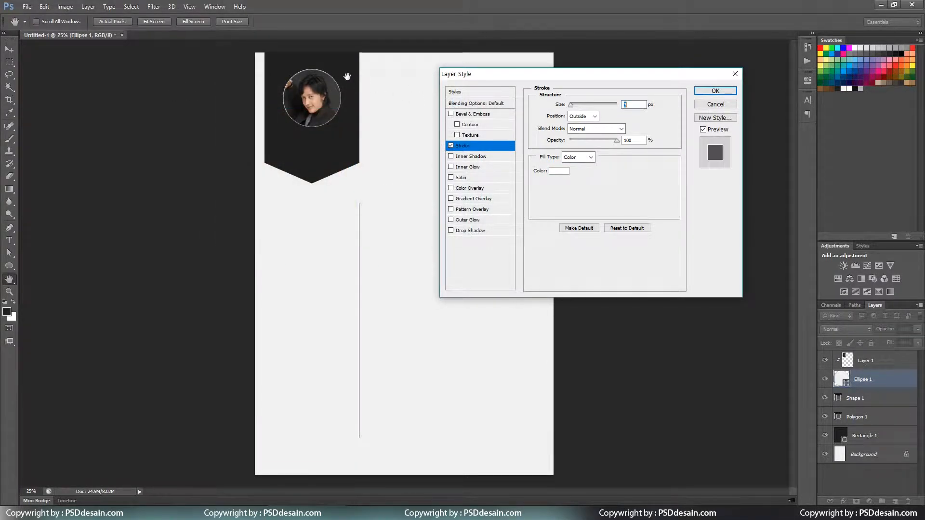
key("ctrl+plus")
key("ctrl+plus")
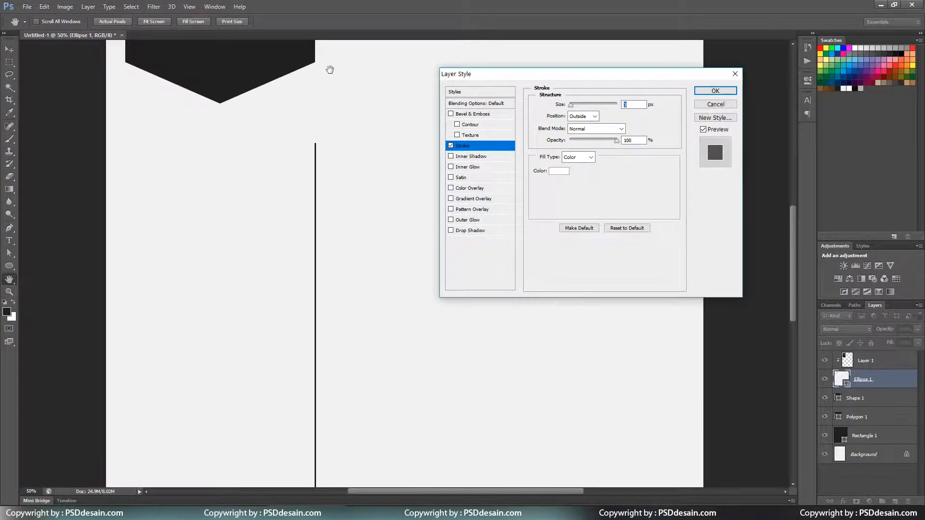
left_click_drag(330, 70, 342, 191)
key("ctrl+plus")
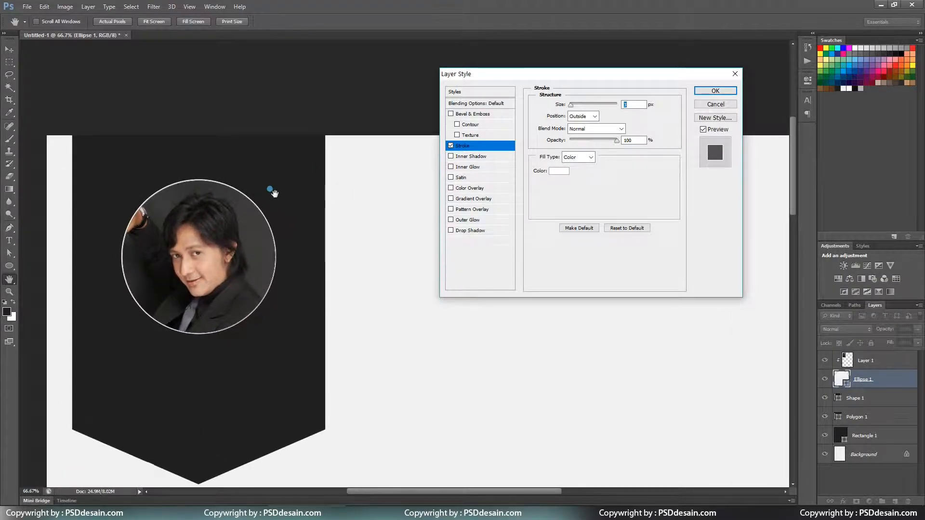
left_click_drag(270, 189, 305, 189)
left_click(638, 104)
key("Up")
key("Up")
key("Up")
left_click(583, 116)
left_click(588, 135)
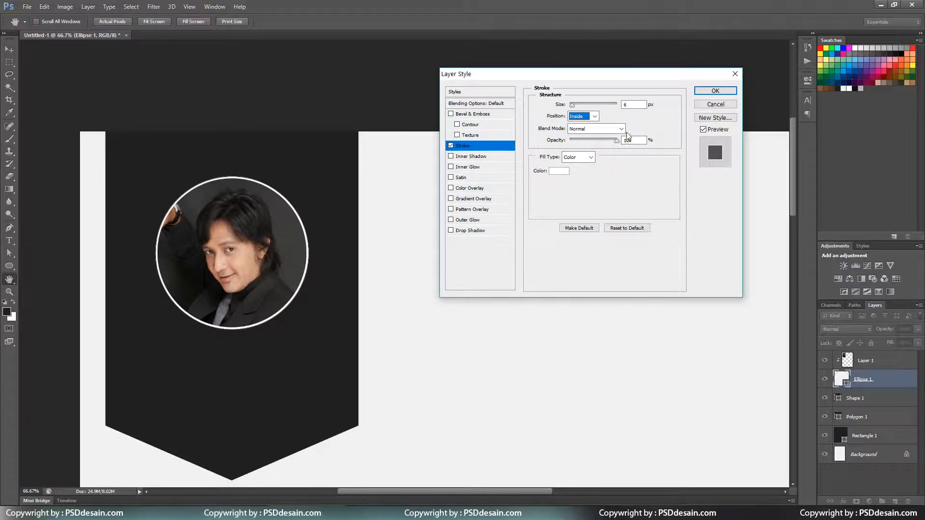
Add an Inner Shadow with Multiply blending, size 46 and about 99% opacity.
left_click(477, 158)
left_click_drag(572, 168, 555, 148)
left_click(583, 169)
left_click_drag(605, 120, 614, 123)
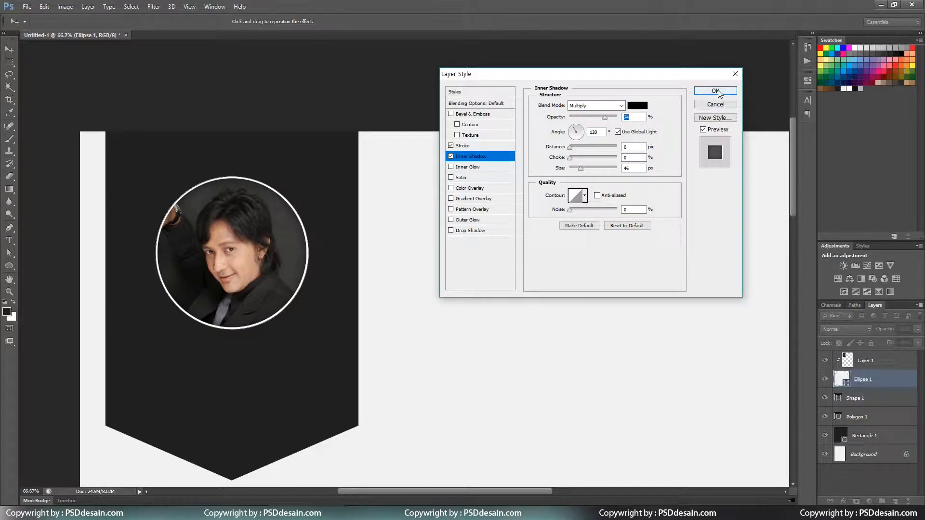
Add a Gradient Overlay at near-zero opacity and apply the layer styles.
left_click(486, 198)
left_click_drag(623, 117, 573, 120)
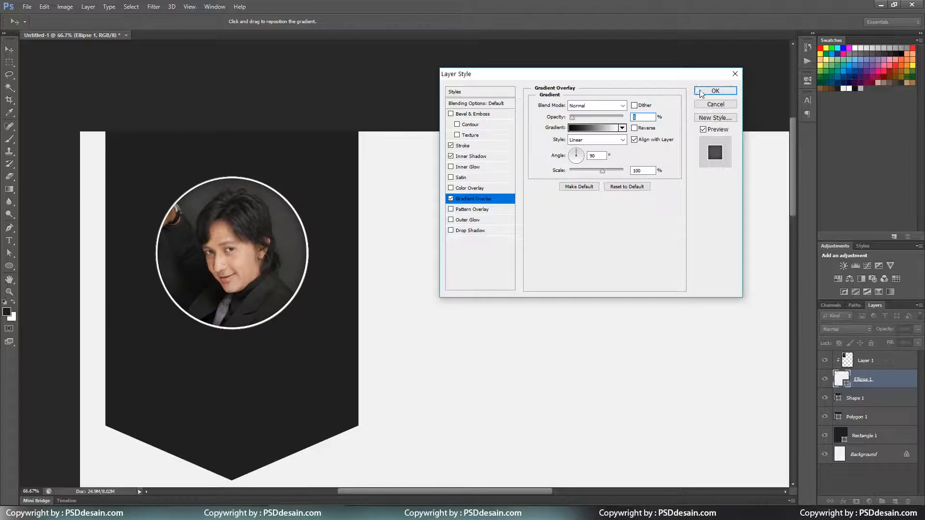
left_click(715, 90)
key("ctrl+minus")
key("ctrl+minus")
key("ctrl+minus")
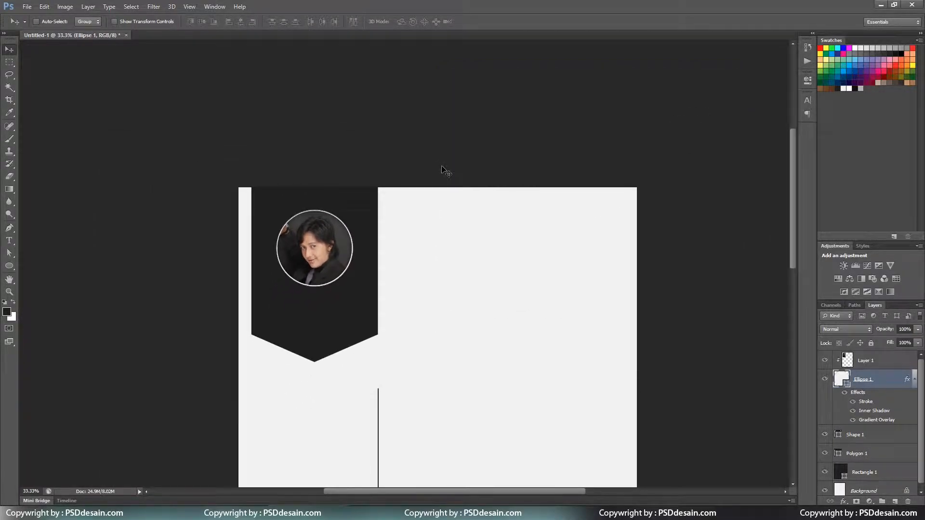
Set the type options to white ffffff, Semibold, 25 pt for text on the dark banner.
key("ctrl+plus")
key("ctrl+plus")
left_click_drag(331, 97, 351, 338)
key("t")
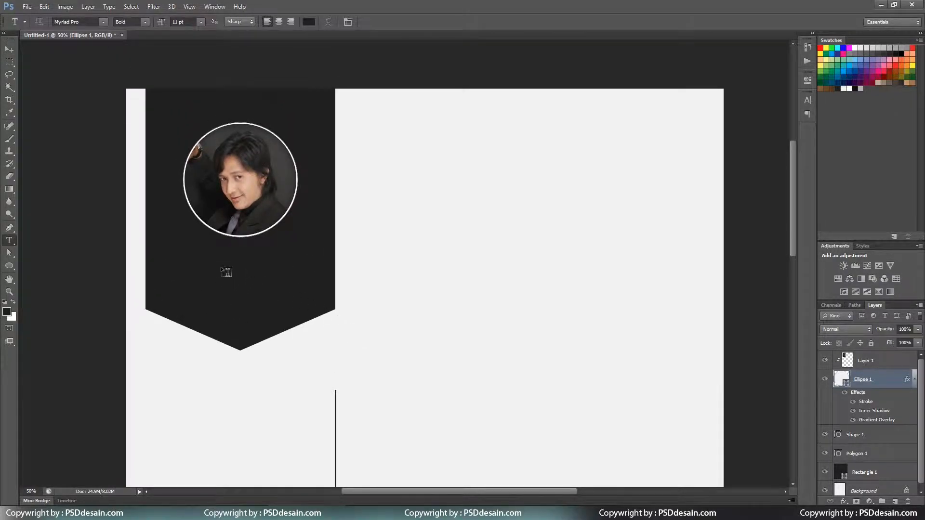
left_click(239, 266)
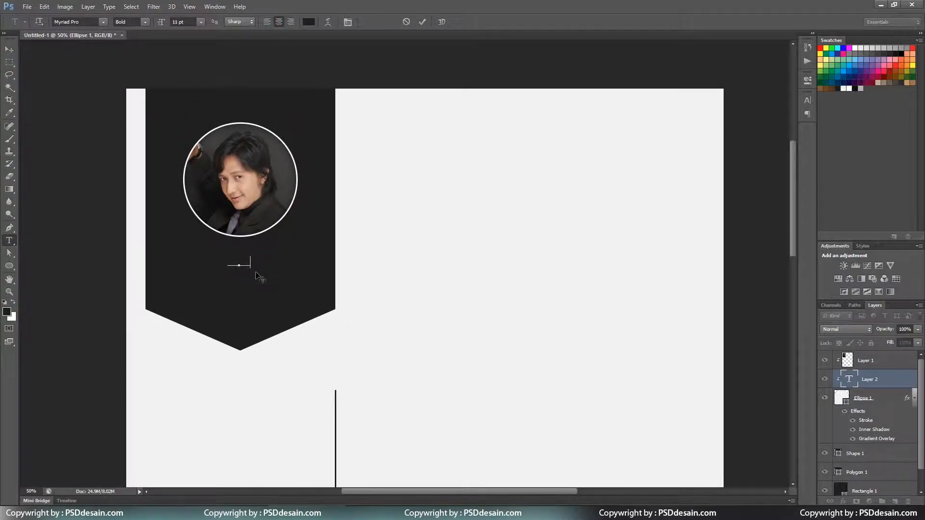
left_click(308, 22)
type("ffffff")
left_click(451, 103)
left_click(145, 22)
left_click(141, 78)
left_click(162, 22)
type("25")
key("Return")
left_click(234, 274)
key("Escape")
Type the person's name below the photo at 18 pt and shift it slightly lower.
left_click(914, 378)
left_click(894, 502)
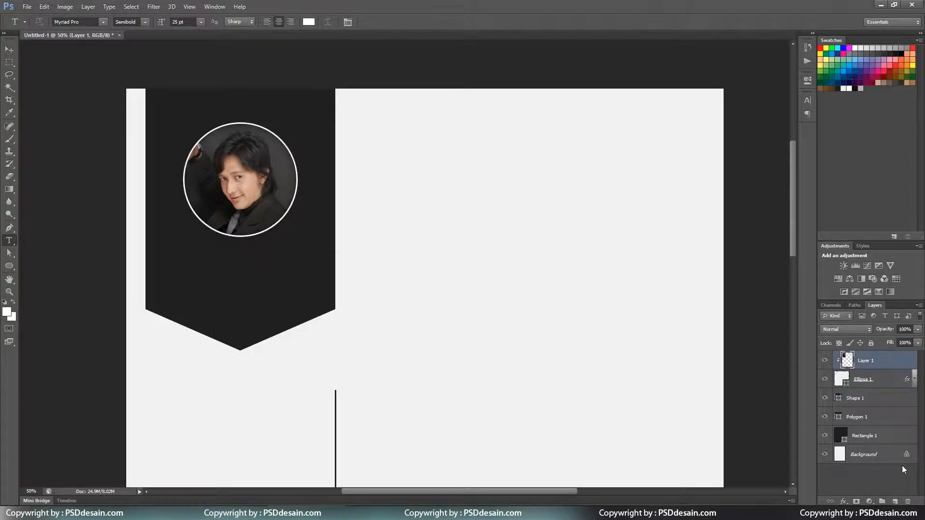
left_click(233, 271)
type("ANDRE TAULANY")
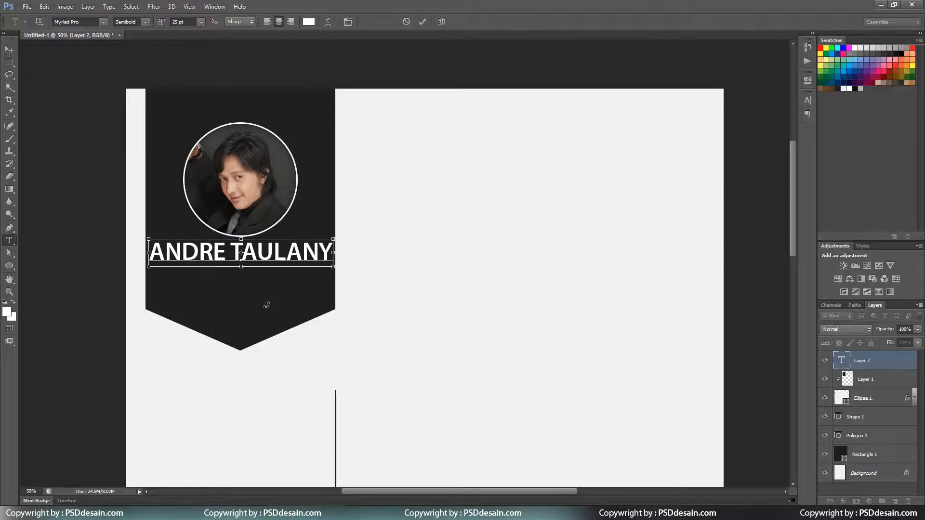
key("ctrl+Return")
left_click(201, 22)
left_click(193, 132)
left_click(201, 22)
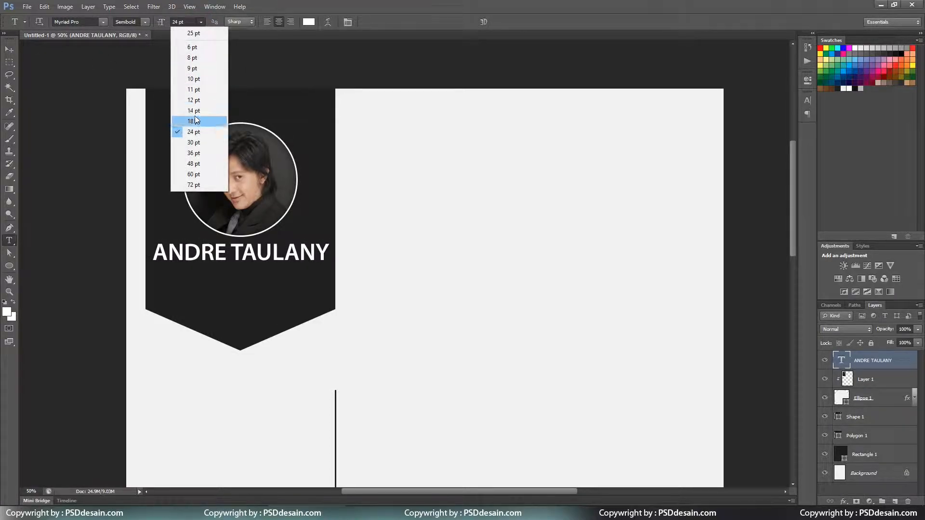
left_click(194, 121)
key("v")
left_click_drag(219, 144, 219, 150)
Duplicate the name beneath itself as an ARTIS KOMEDIAN subtitle in light grey b8b8b8.
mouse_move(289, 270)
left_mouse_down("alt")
mouse_move(289, 289)
mouse_move(300, 270)
left_mouse_up("alt")
key("ctrl+t")
key("Return")
key("Up")
key("Up")
key("Up")
key("Up")
key("Up")
key("Up")
key("Up")
key("Up")
key("Up")
key("Up")
key("Up")
key("Up")
key("Up")
key("Up")
key("t")
left_click(284, 279)
key("ctrl+a")
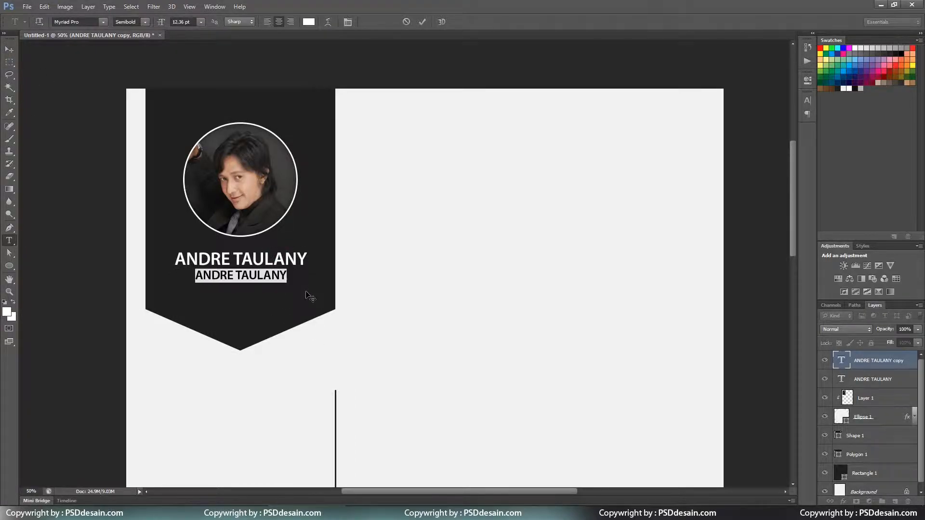
type("ARTIS KOMEDIAN")
key("ctrl+Return")
left_click(309, 22)
left_click_drag(233, 180, 198, 142)
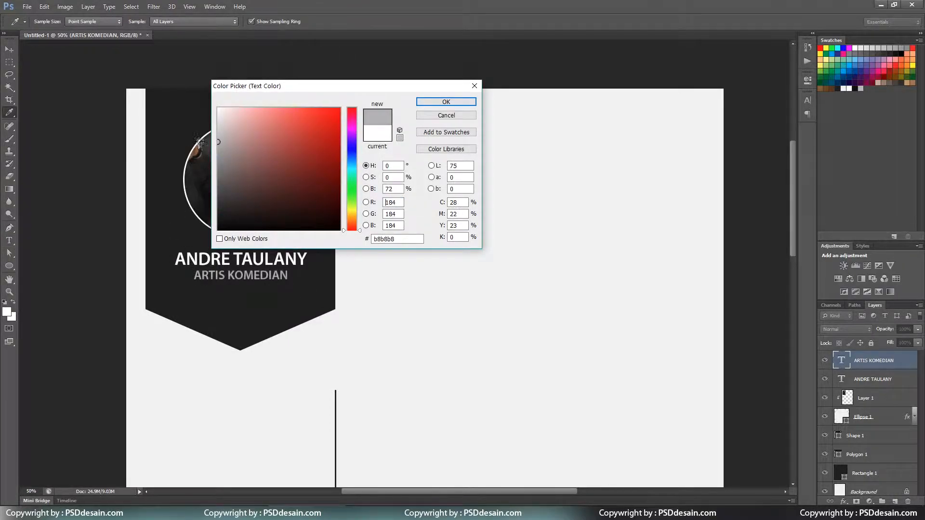
left_click(446, 101)
Add a Profile heading line below the banner.
key("ctrl+minus")
left_click(273, 214)
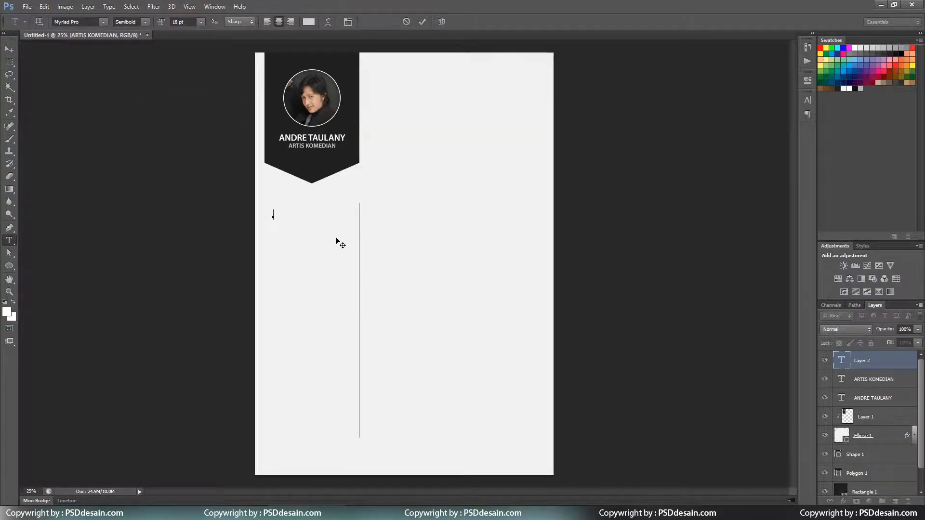
key("ctrl+Return")
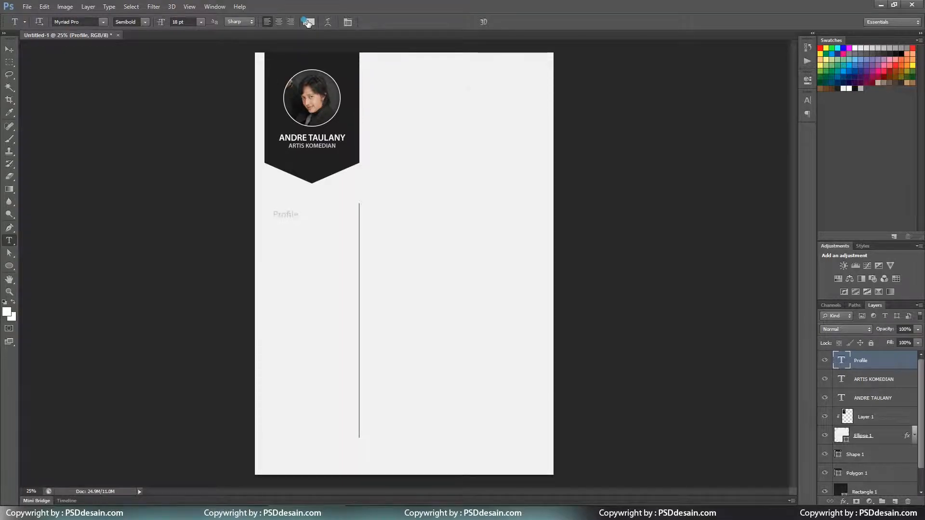
Colour the Profile heading dark 202020 and move it under the banner.
left_click(309, 23)
left_click(839, 86)
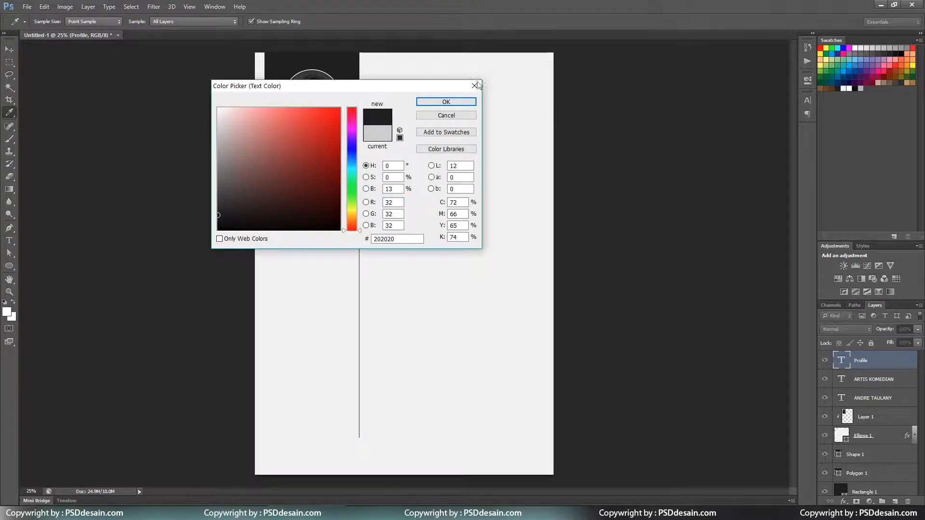
left_click(462, 103)
key("v")
left_click_drag(390, 216, 348, 208)
key("ctrl+plus")
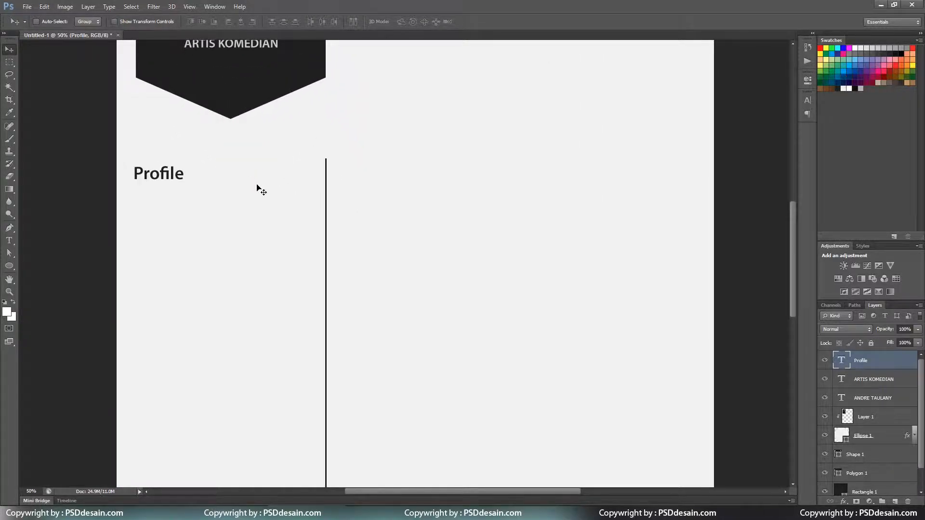
key("shift+Right")
key("shift+Right")
key("shift+Right")
key("shift+Up")
key("shift+Up")
key("shift+Up")
Retype the heading as PROFILE, lower it slightly, and duplicate it as a line below.
key("t")
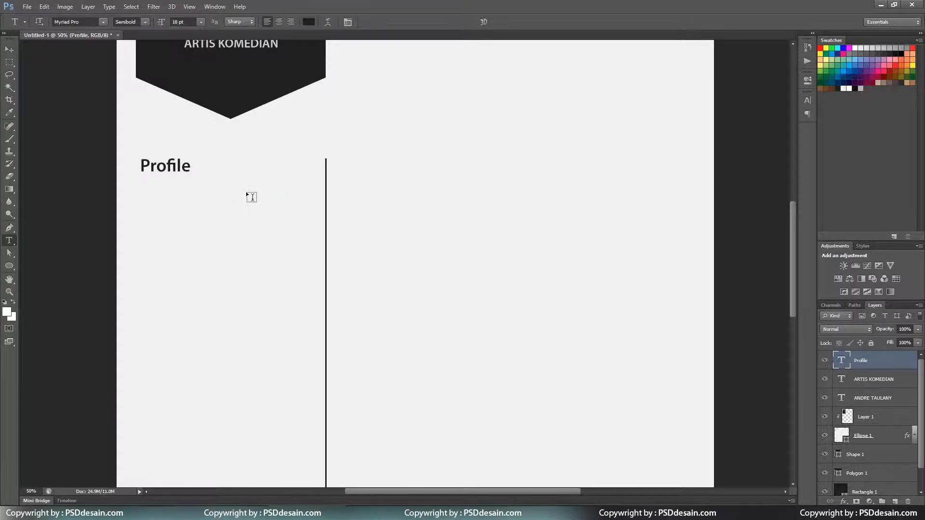
double_click(162, 169)
type("PROFILE")
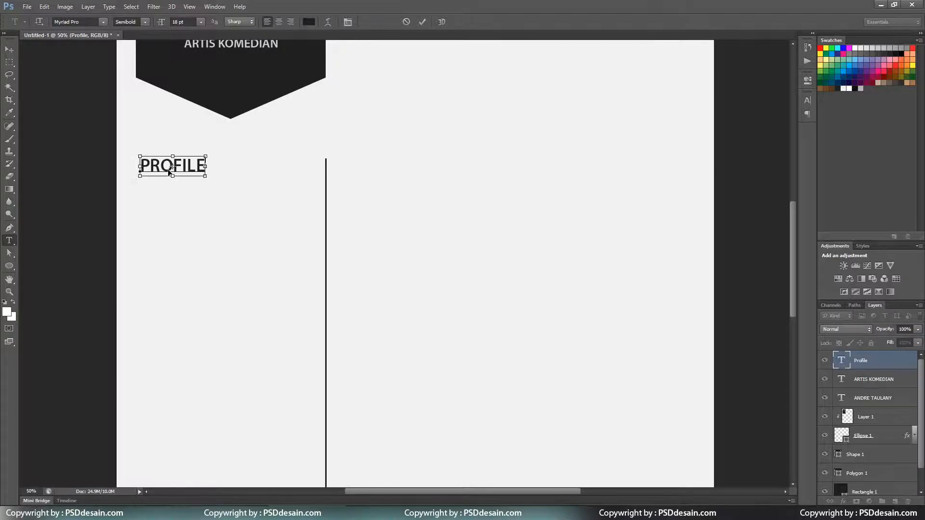
key("ctrl+Return")
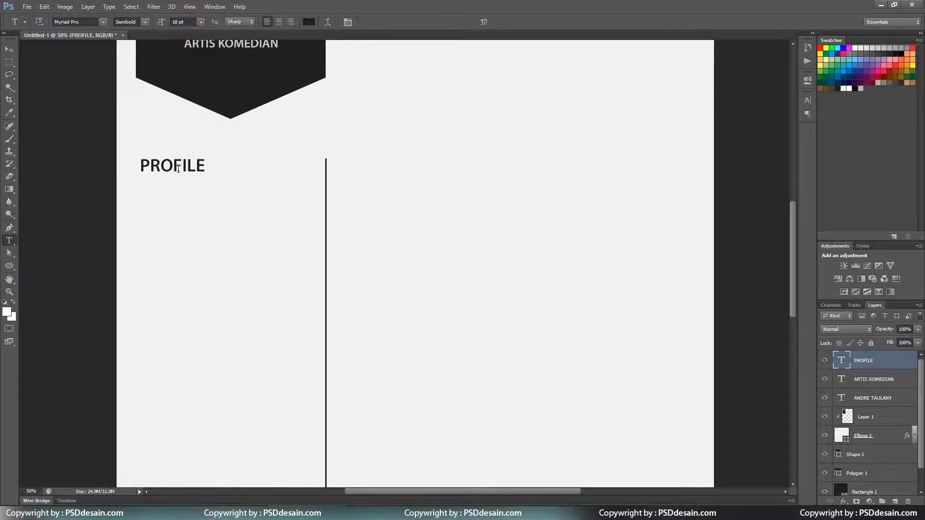
key("v")
left_click_drag(240, 186, 238, 186)
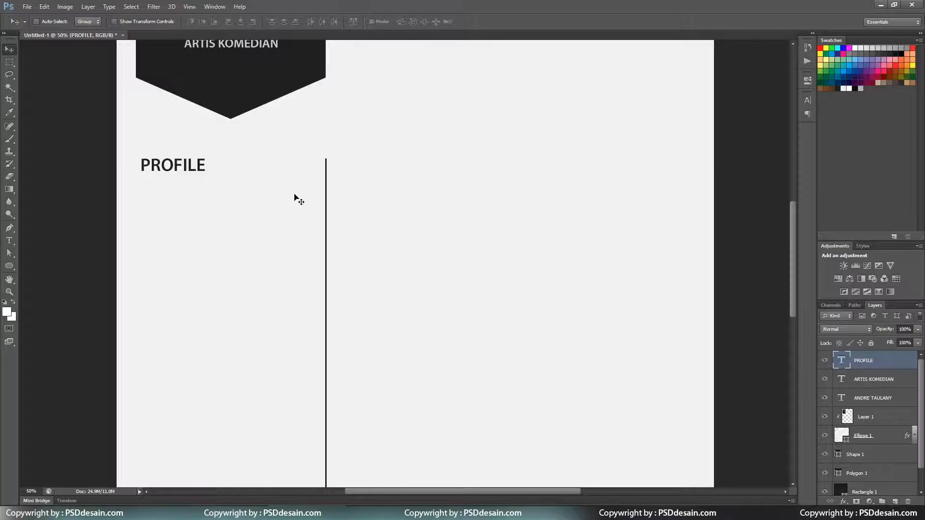
left_click_drag(208, 167, 208, 186)
Make the upper PROFILE heading Bold and turn the copy into a 14 pt NAME line.
key("t")
left_click(131, 21)
left_click(188, 162)
key("ctrl+Return")
left_click(145, 22)
left_click(136, 94)
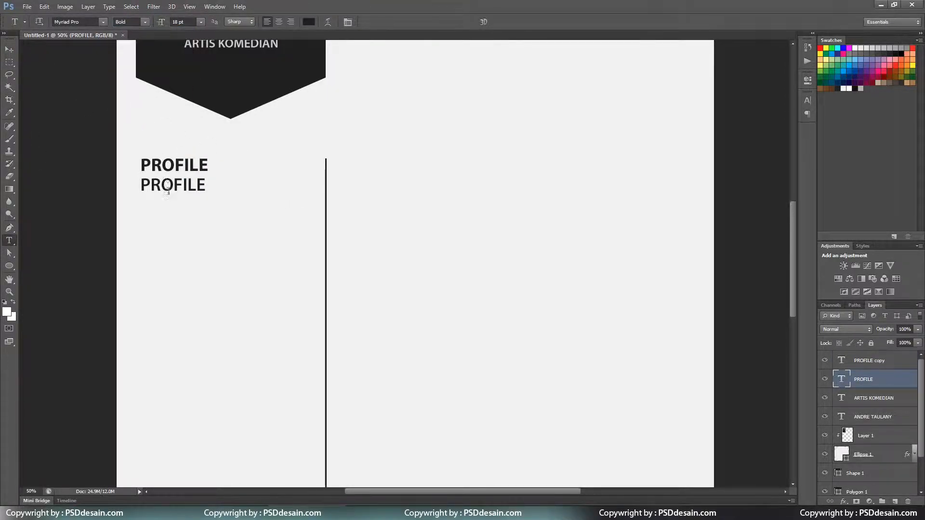
double_click(169, 185)
type("NAME : AND")
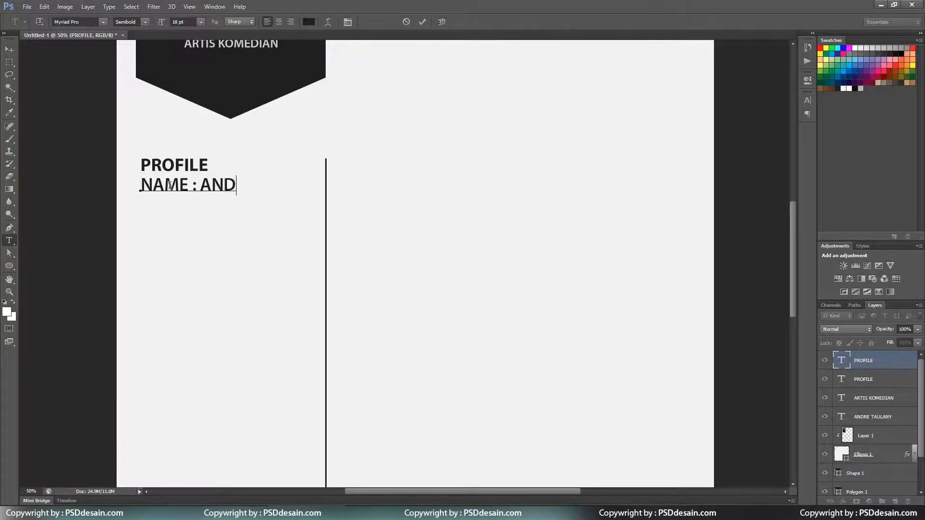
type("RE TAULANI")
key("ctrl+Return")
left_click(201, 22)
left_click(187, 102)
left_click(201, 22)
left_click(195, 111)
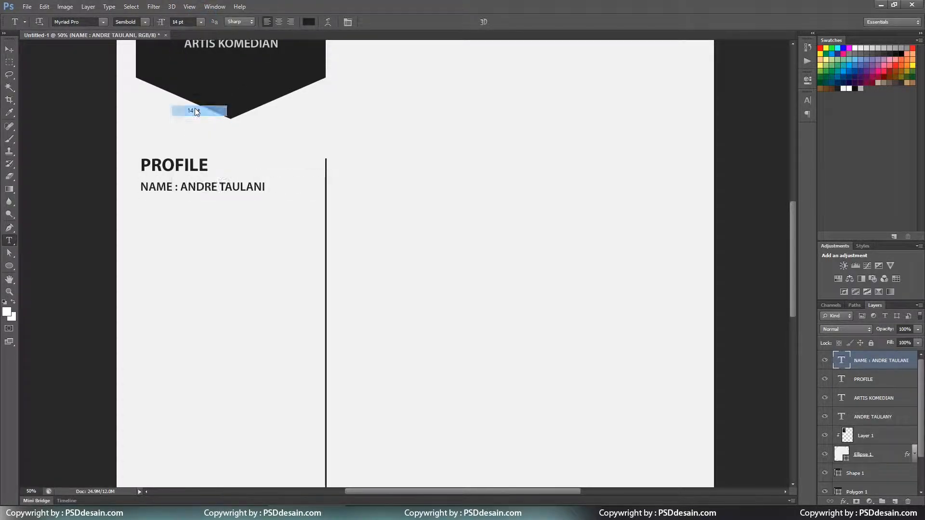
key("v")
key("Up")
key("Up")
key("Up")
key("Up")
key("Up")
Rename the label to NAMA and add ALAMAT and TGL LAHIR lines with the birthplace.
key("t")
left_click(202, 188)
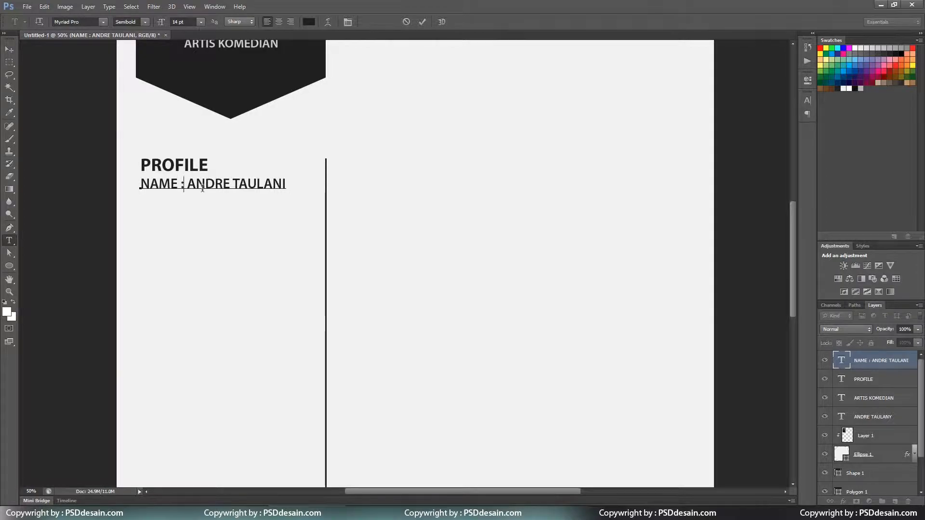
key("BackSpace")
type("A    ")
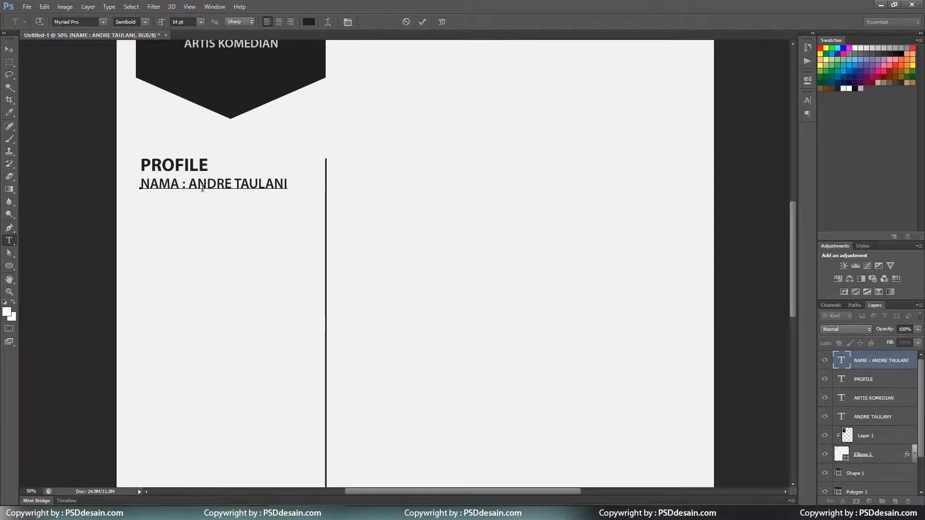
type("ALAMAT   :")
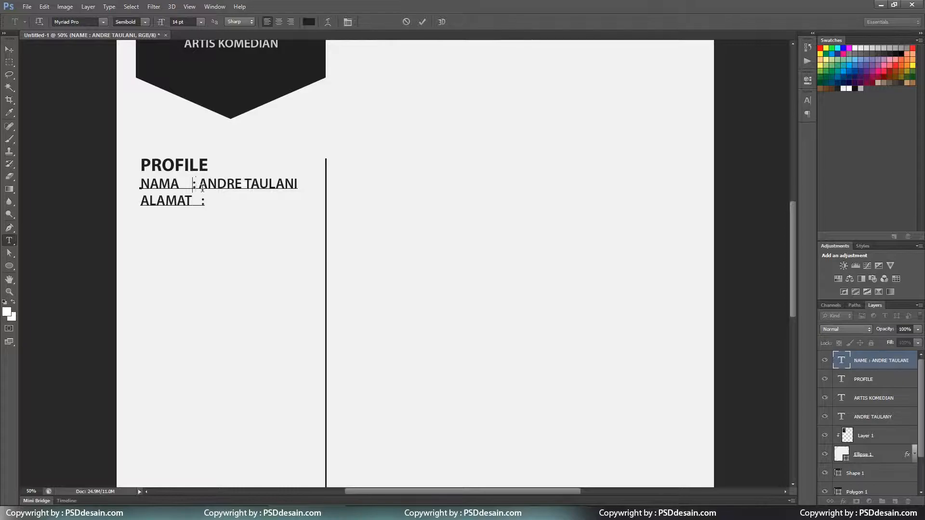
key("Down")
type(": LHOKSEUMAWE")
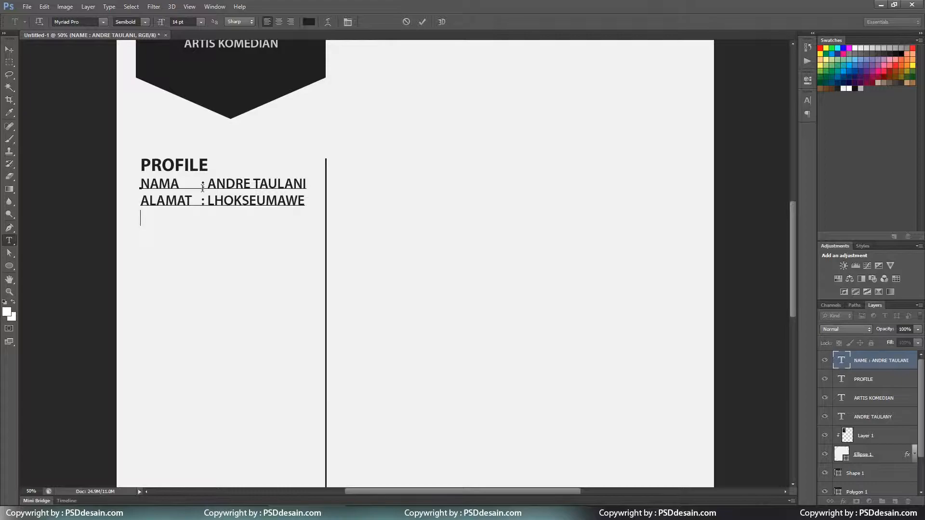
type("T. TGL LAHIR")
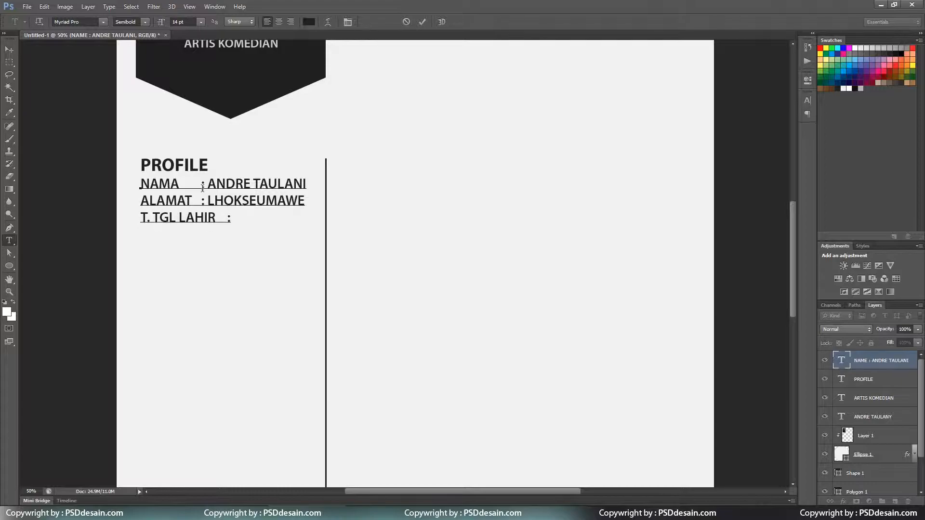
type("    : LHO")
key("BackSpace")
key("BackSpace")
key("BackSpace")
key("ctrl+Return")
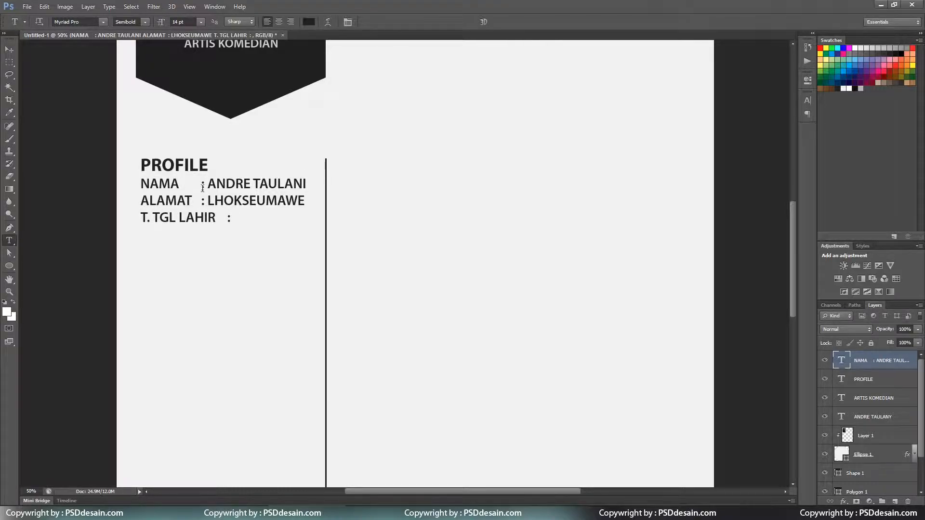
Expand to TANGGAL LAHIR and add JENIS K : LAKI - LAKI, AGAMA : ISLAM, KEWARGANEGARAAN : INDONESIA.
left_click(200, 198)
left_click(201, 186)
double_click(214, 217)
key("BackSpace")
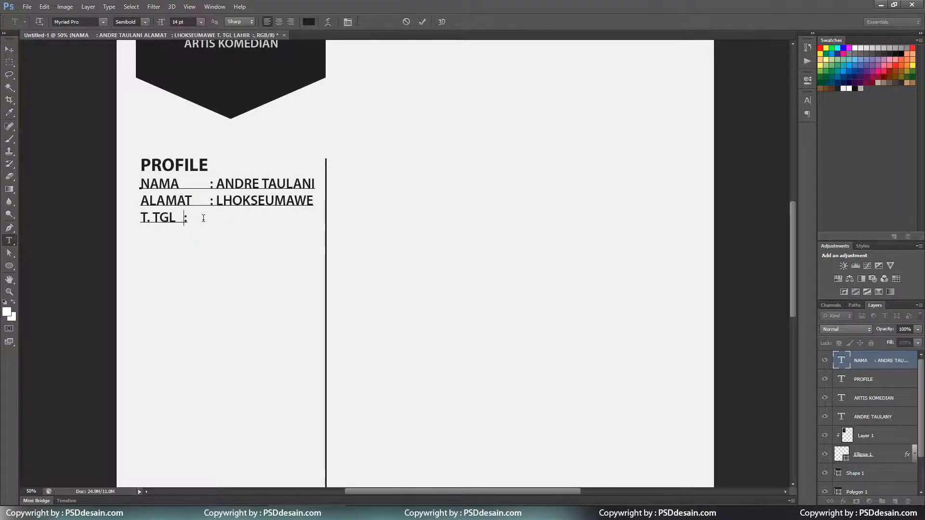
key("Right")
key("Right")
key("BackSpace")
key("BackSpace")
key("BackSpace")
type("ANGGAL LAHIR")
key("ctrl+shift+Left")
key("Left")
key("shift+Home")
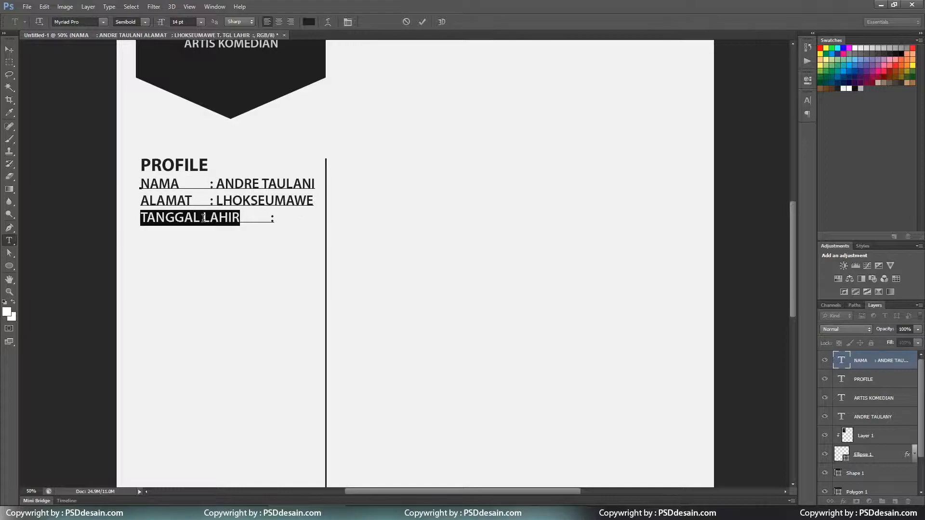
type("JENIS K       : ")
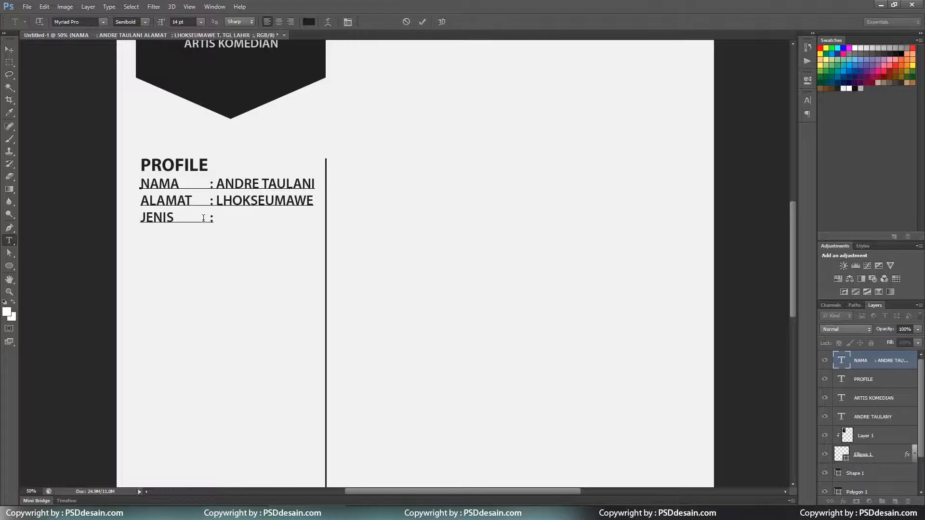
type("LAKI - LAKI")
key("Return")
type("AGAMA\t: ISLAM ")
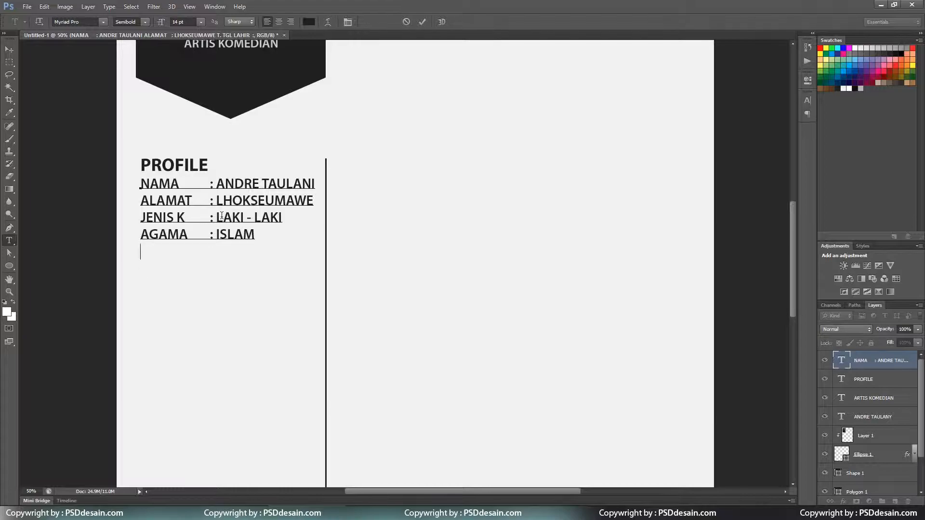
type("KEWARGANEGARAAN\t: INDONESIA")
key("ctrl+Return")
Set the biodata to 12 pt, tab-align the JENIS K and AGAMA colons, and shrink the block slightly.
left_click(200, 22)
left_click(193, 81)
left_click(195, 214)
key("Tab")
left_click(198, 224)
key("Tab")
key("ctrl+Return")
key("ctrl+minus")
key("ctrl+minus")
key("ctrl+minus")
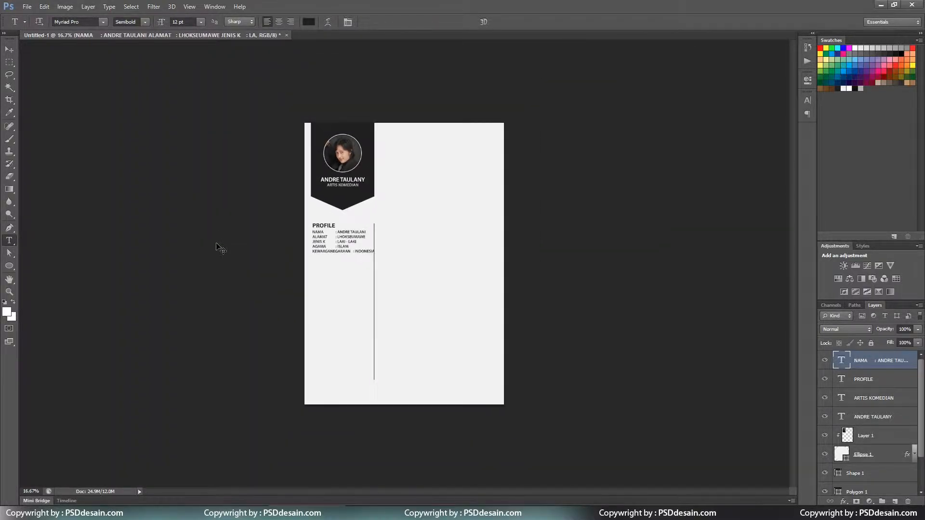
key("ctrl+plus")
key("ctrl+plus")
key("ctrl+plus")
key("ctrl+t")
left_click_drag(316, 233, 303, 228)
key("Return")
Insert a STATUS : BELUM MENIKAH line after the AGAMA entry.
left_click(304, 222)
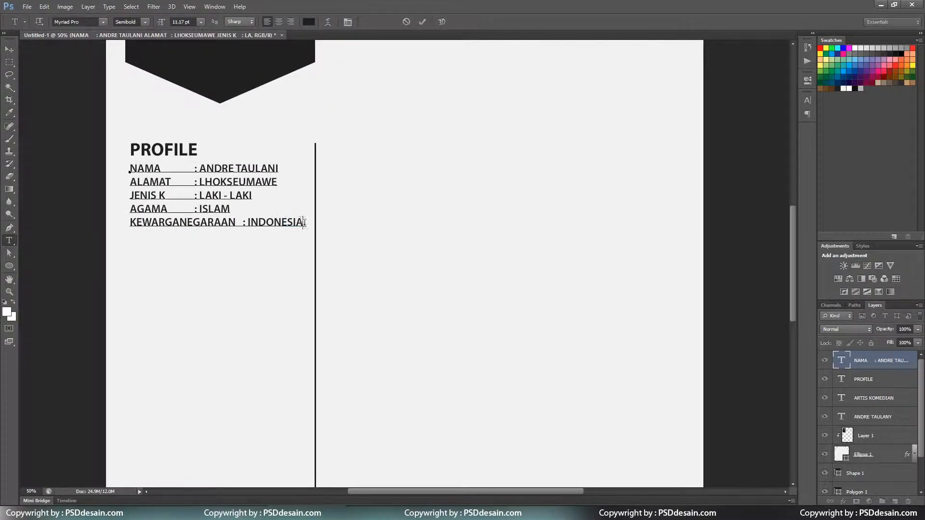
key("Return")
type("STATUS\t\t\t\t:")
key("shift+Home")
key("ctrl+x")
left_click(229, 209)
key("ctrl+v")
left_click(231, 208)
key("Return")
left_click(217, 224)
type("BELUM MENIKAH")
key("Return")
key("BackSpace")
key("ctrl+Return")
Set the biodata leading to 20 pt in the Character panel and nudge the text down.
left_click(347, 21)
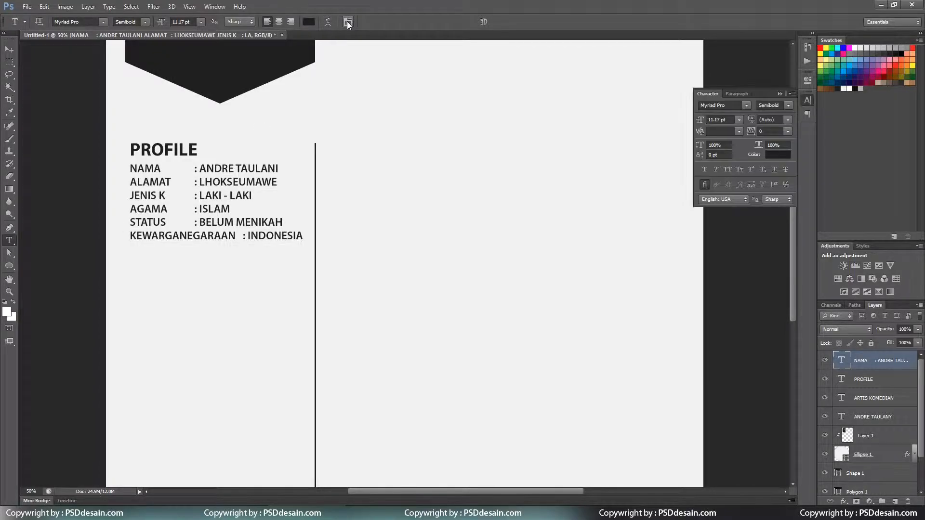
left_click(787, 120)
left_click(777, 229)
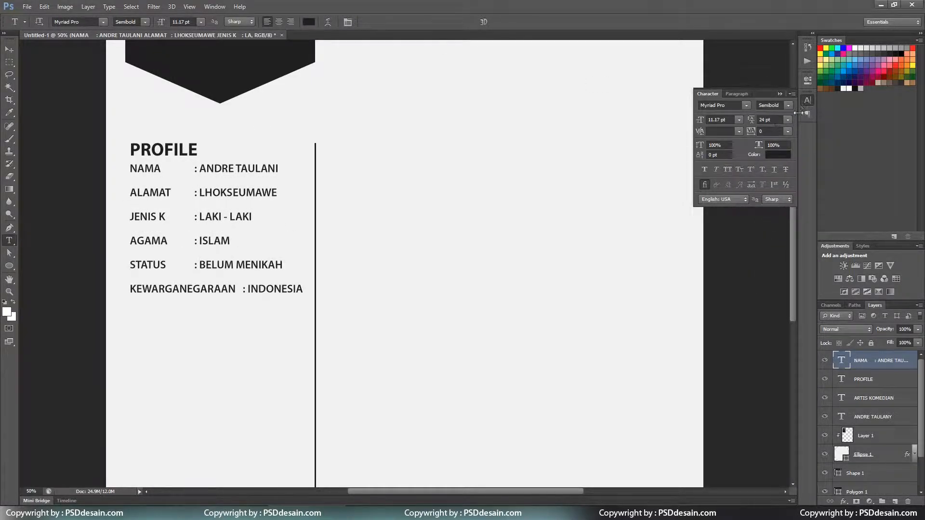
left_click(788, 120)
left_click(780, 218)
left_click(780, 119)
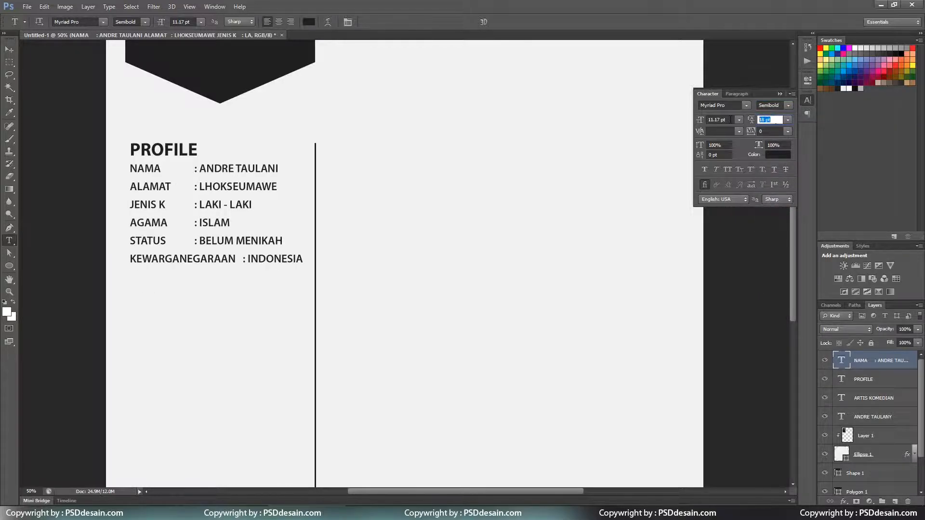
type("20")
key("Return")
left_click(9, 49)
key("shift+Down")
key("shift+Down")
key("shift+Down")
key("shift+Down")
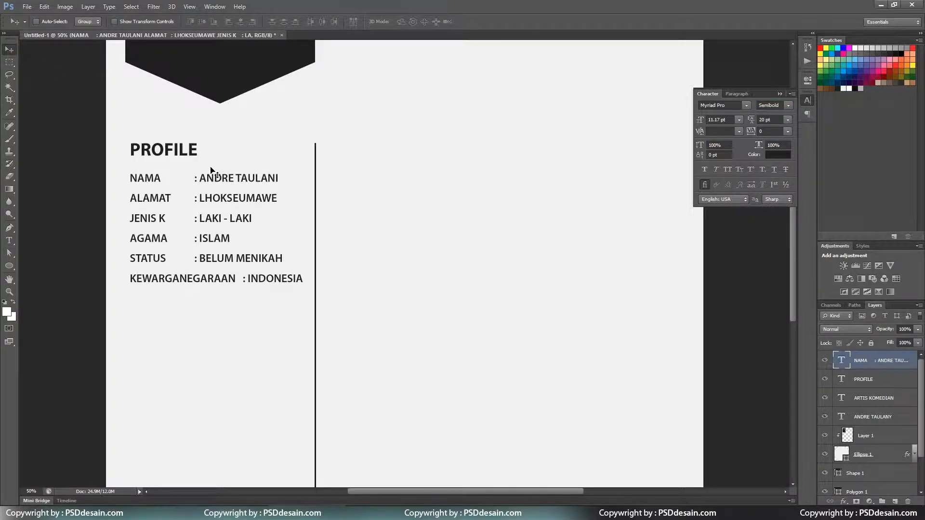
key("ctrl+minus")
key("ctrl+minus")
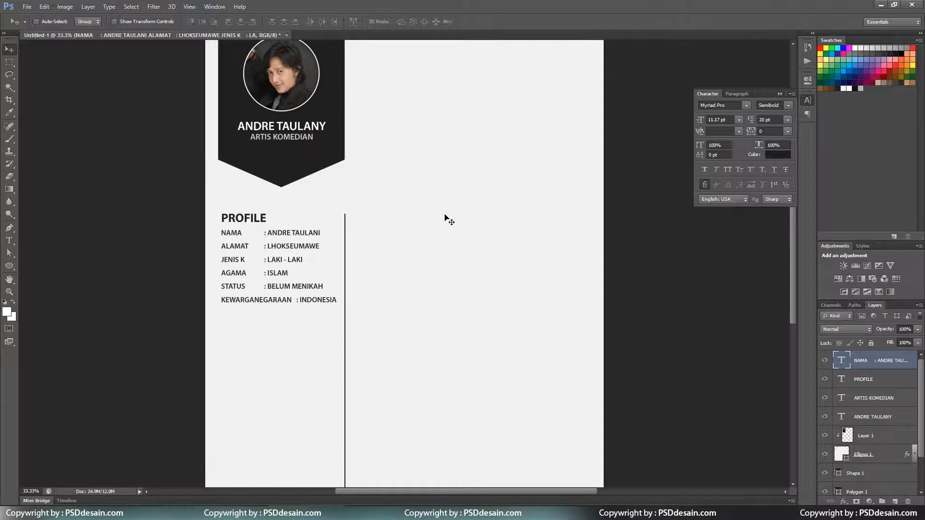
Retype the PROFILE heading as 'BIODATA PRIBADI'.
key("t")
double_click(244, 218)
type("BIODATA PRIBADI")
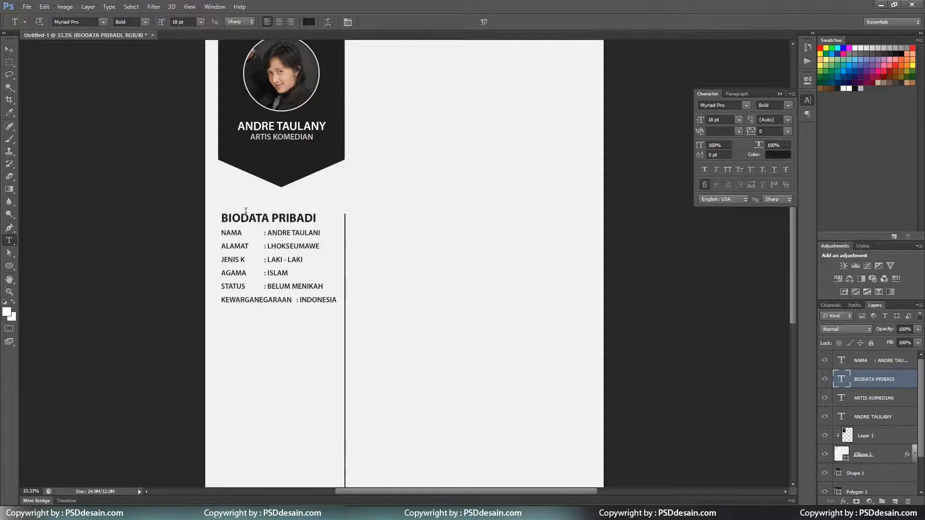
Group the heading and NAMA details layers into a group named 'BIODATA PRIBADI'.
scroll(245, 211, "down", 2)
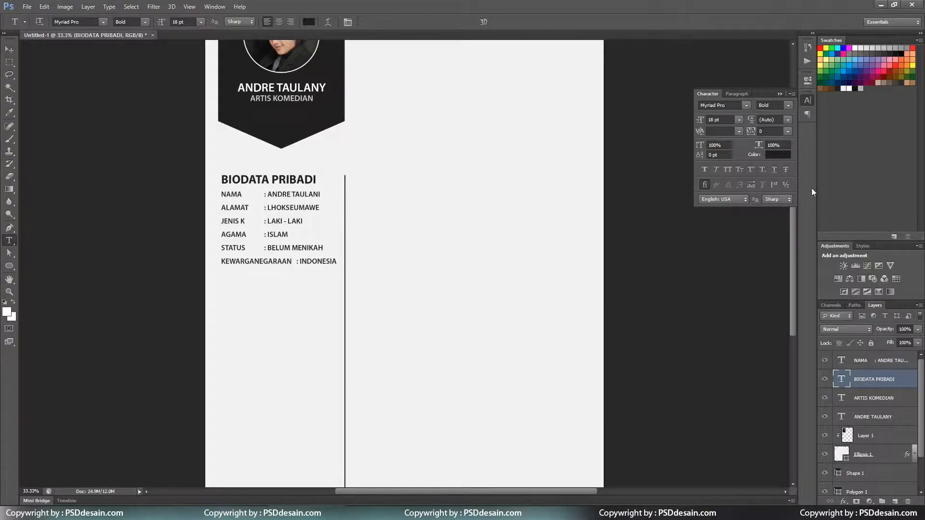
left_click(890, 415)
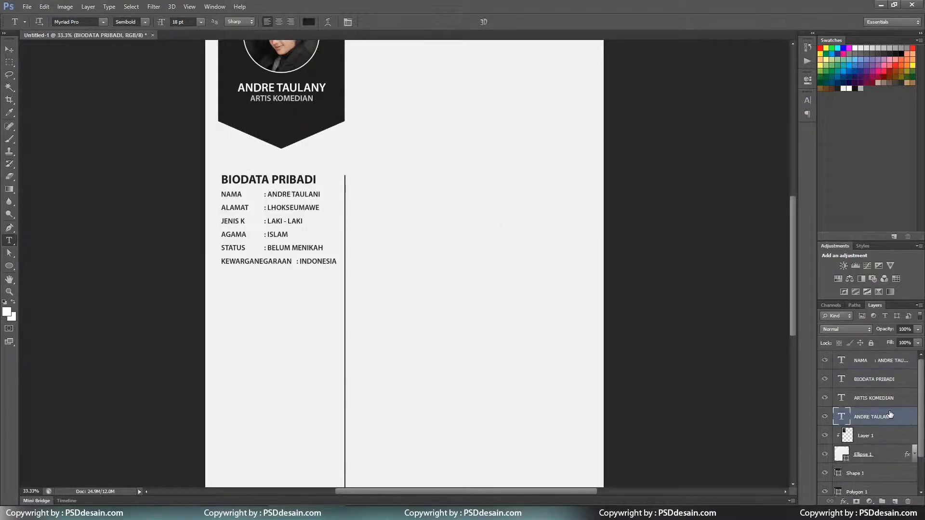
left_click(874, 379)
left_click(876, 361, "shift")
key("ctrl+g")
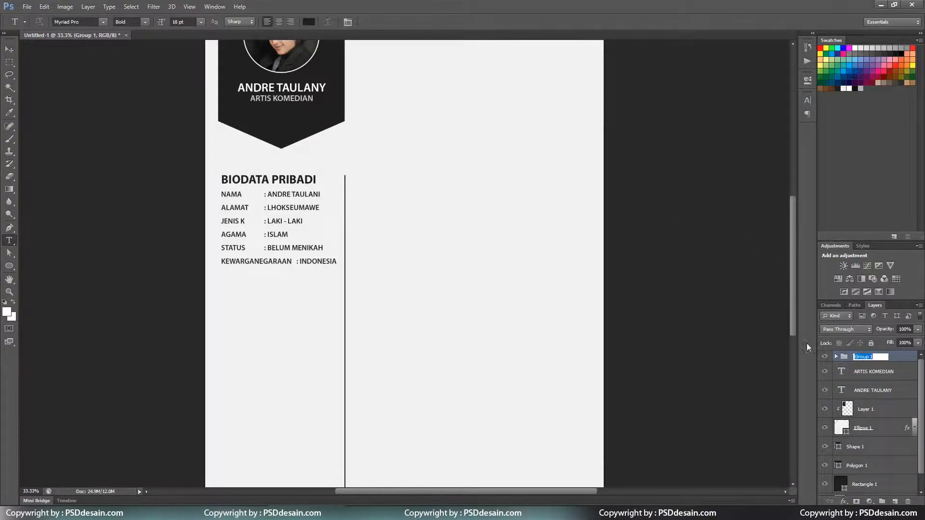
type("BIODATA PRIBADI")
key("Return")
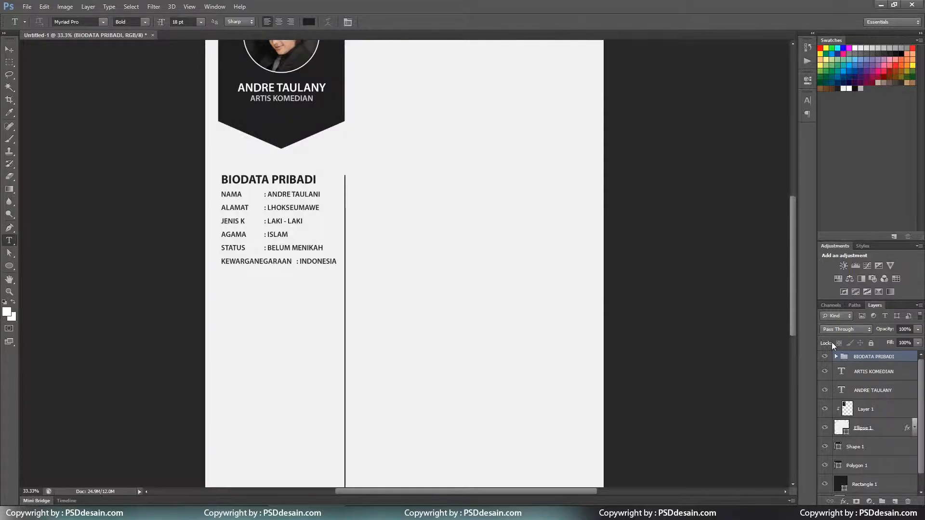
Duplicate the BIODATA PRIBADI group as 'KONTAK' and drag the copy below the original.
left_click(10, 48)
right_click(891, 359)
left_click(843, 133)
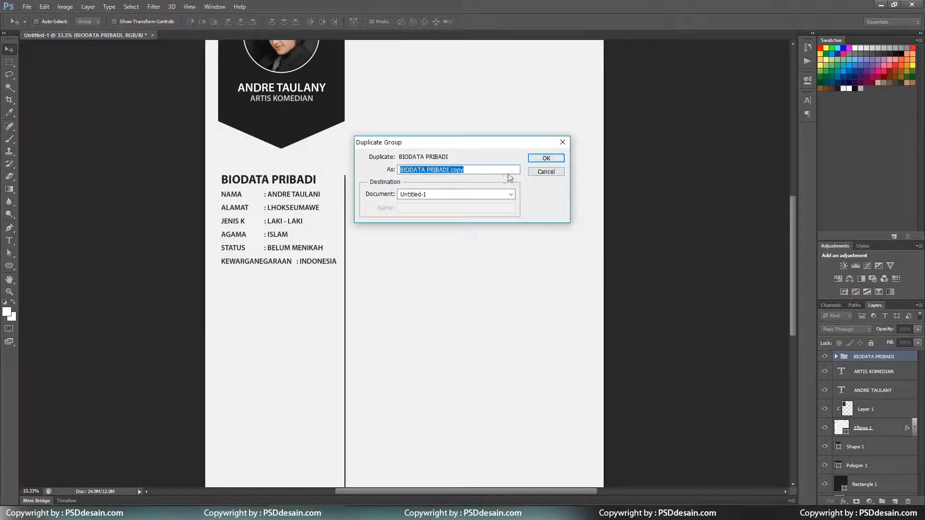
type("KONTAK")
key("Return")
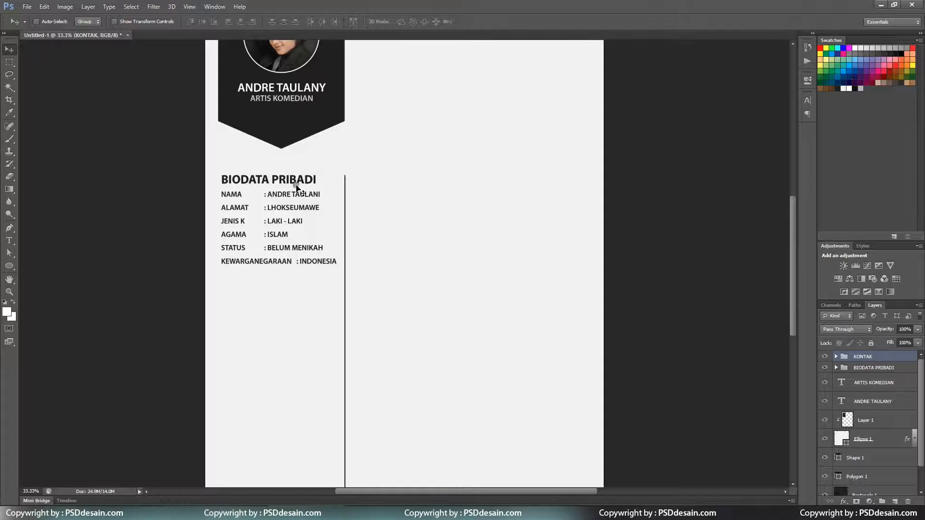
left_click_drag(297, 188, 296, 299)
Change the copy's heading to 'INFORMASI & KONTAK'.
double_click(283, 289)
type("INFORMASI & KONTAK")
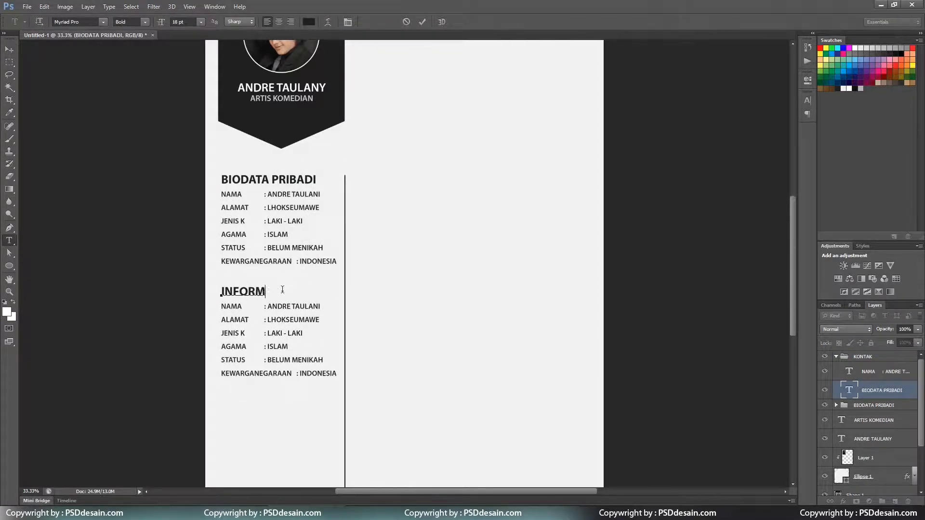
key("ctrl+Return")
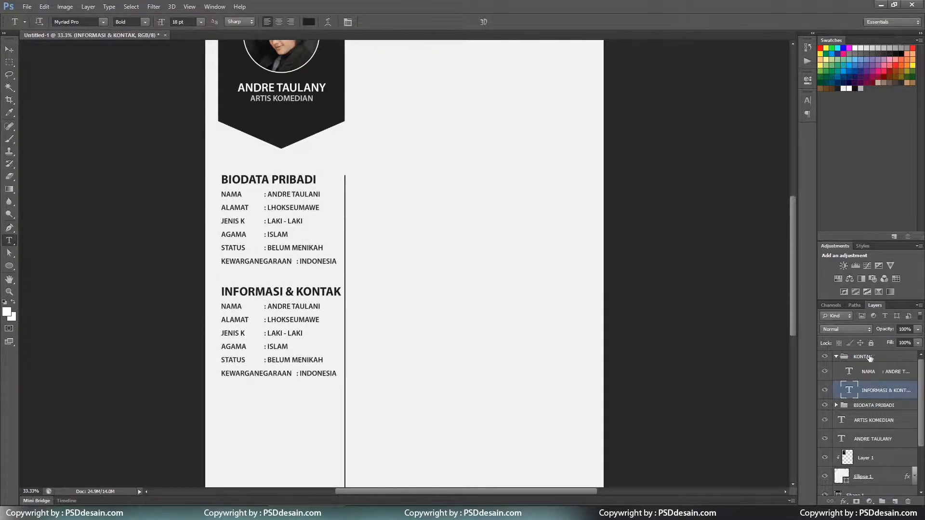
Select both the KONTAK and BIODATA PRIBADI groups and nudge them slightly left.
left_click(836, 356)
left_click(862, 356)
key("v")
left_click(868, 367, "shift")
key("shift+Left")
key("shift+Left")
key("shift+Left")
key("shift+Left")
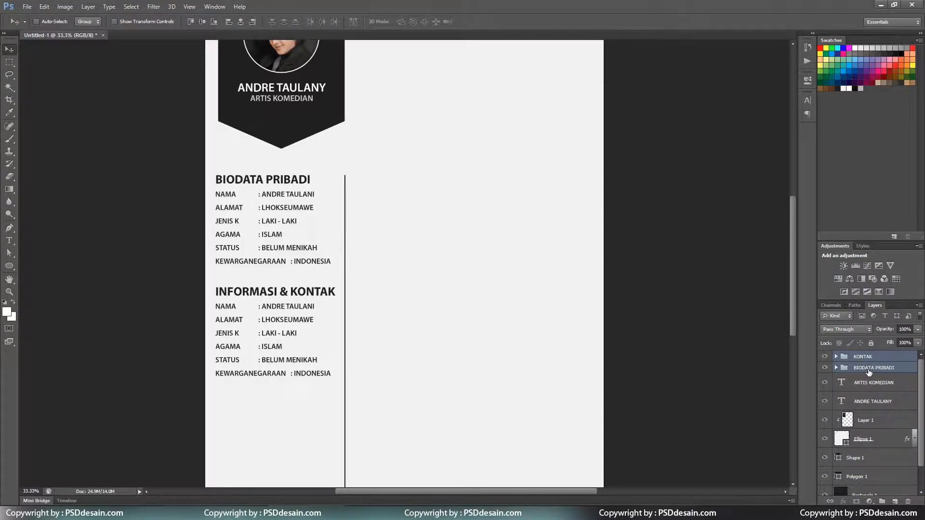
Insert a new line after the AGAMA row in the biodata text.
key("t")
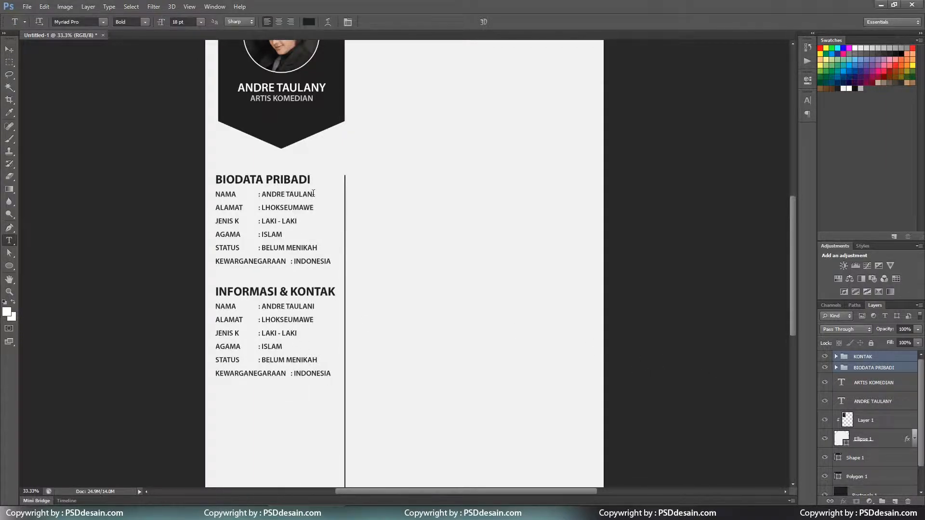
left_click(314, 219)
left_click(286, 235)
key("Return")
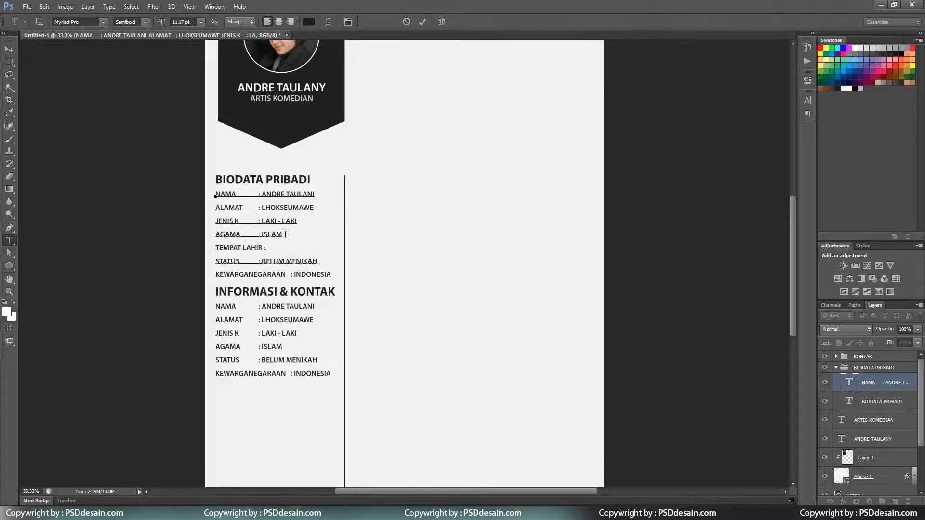
Tab-align the colons of the STATUS, AGAMA, JENIS K, ALAMAT and NAMA rows.
left_click(257, 261)
key("Tab")
key("Tab")
key("Tab")
left_click(257, 234)
key("Tab")
key("Tab")
key("Tab")
left_click(256, 221)
key("Tab")
key("Tab")
key("Tab")
left_click(257, 208)
key("Tab")
key("Tab")
key("Tab")
left_click(264, 194)
key("Tab")
left_click(307, 254)
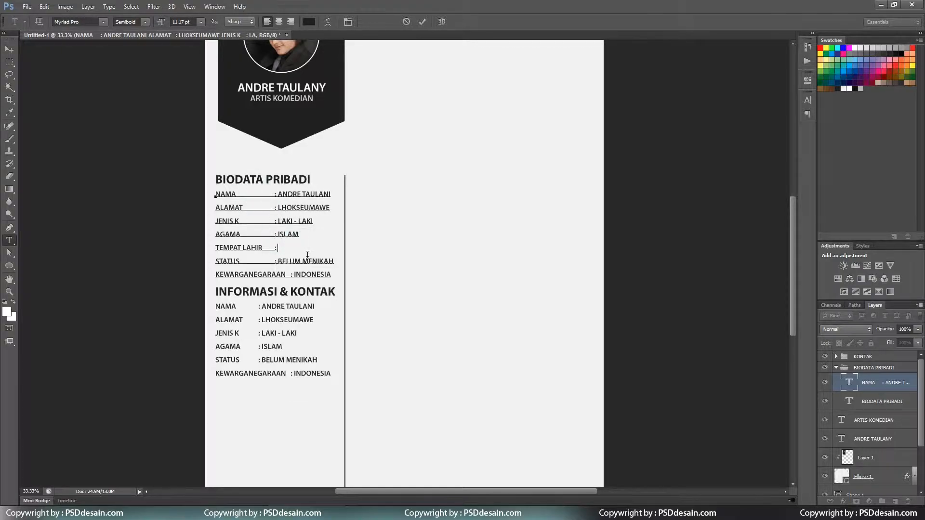
type("LHOKSEUMAWE")
key("Return")
type("TANGGAL LAHIR\t: 06 AGUSTUS 1987")
key("ctrl+Return")
Nudge the KONTAK section down.
key("v")
left_click(836, 368)
left_click(862, 356)
key("shift+Down")
key("shift+Down")
key("shift+Down")
key("shift+Down")
key("shift+Down")
key("shift+Down")
key("shift+Down")
key("shift+Down")
key("shift+Down")
key("shift+Down")
key("shift+Down")
key("shift+Down")
key("shift+Down")
key("shift+Down")
key("shift+Down")
key("shift+Down")
Shrink the BIODATA PRIBADI group slightly with Free Transform.
left_click(316, 276, "ctrl")
key("ctrl+t")
key("Return")
left_click_drag(336, 291, 310, 266)
key("ctrl+t")
key("Return")
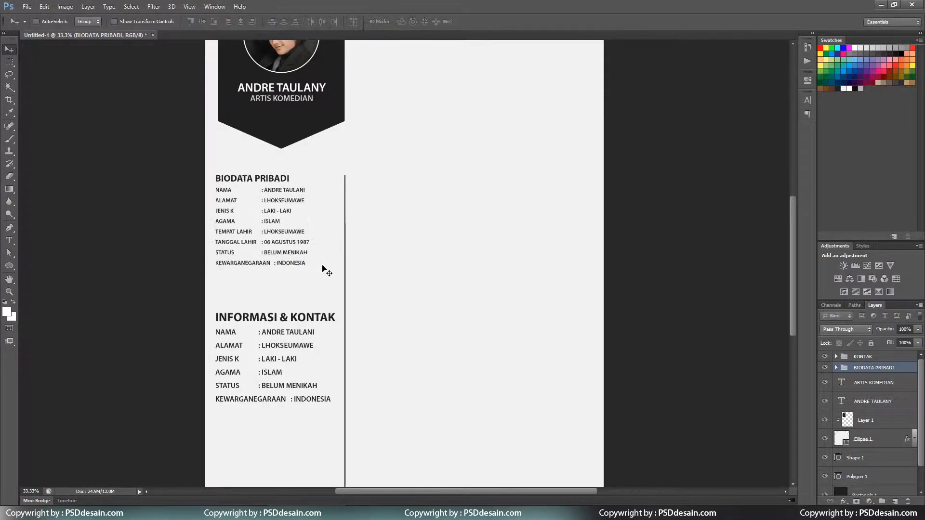
Bring the biodata section back into view and expand the BIODATA PRIBADI group.
key("ctrl+minus")
key("ctrl+plus")
key("ctrl+plus")
left_click_drag(286, 215, 252, 244)
scroll(296, 367, "down", 3)
left_click(836, 368)
Delete the KONTAK section and set the biodata details' leading to 20 pt.
left_click(855, 357)
key("Delete")
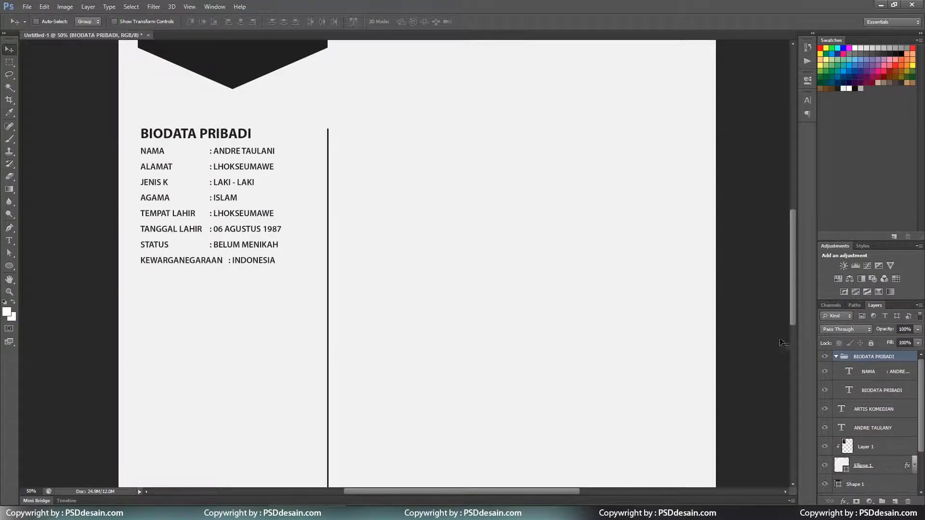
key("t")
left_click(219, 248)
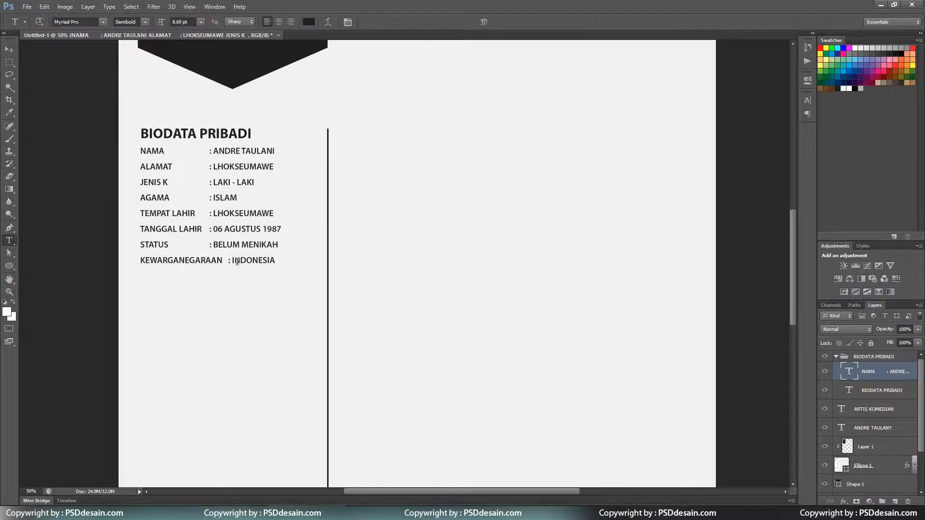
left_click(807, 114)
left_click(808, 114)
left_click(347, 22)
left_click(787, 120)
left_click(788, 120)
left_click_drag(779, 119, 742, 121)
type("20")
key("Return")
Set the BIODATA PRIBADI heading's tracking to 75.
left_click(806, 100)
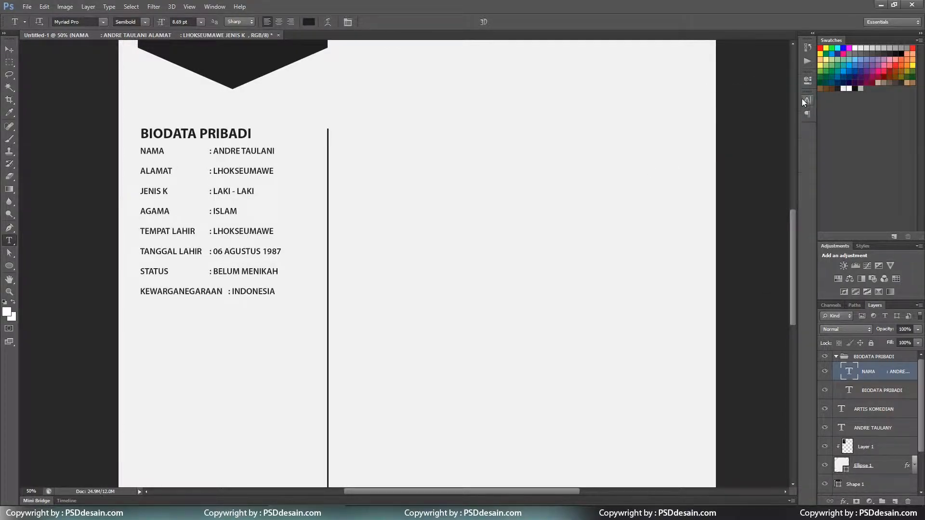
left_click(198, 133)
left_click(422, 21)
left_click(808, 100)
left_click(787, 132)
left_click(775, 254)
left_click(787, 132)
left_click(783, 267)
Nudge the NAMA details block into position under the heading.
key("v")
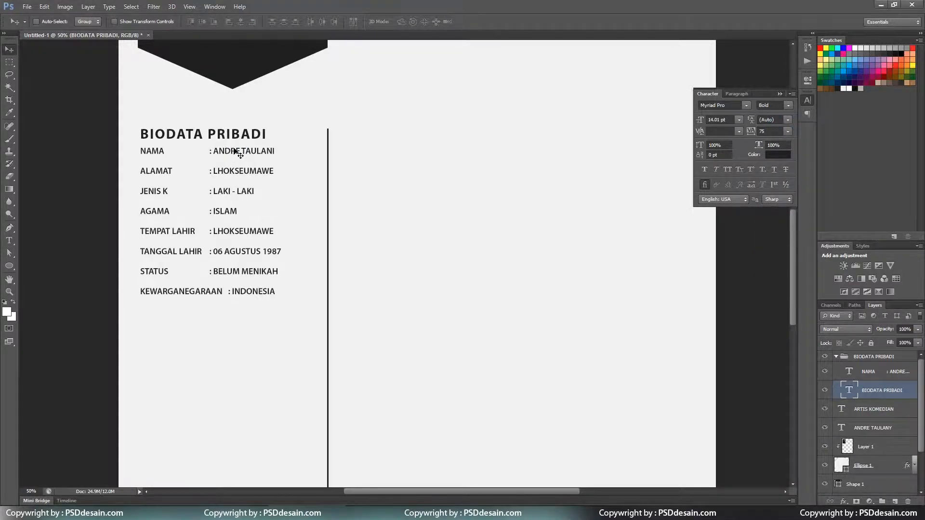
left_click(877, 370)
key("Down")
key("Down")
key("Down")
key("Down")
key("Down")
key("Down")
key("shift+Up")
key("shift+Up")
key("Down")
key("Down")
key("Down")
key("Down")
key("Down")
key("Down")
key("Down")
key("Down")
key("shift+Down")
key("shift+Down")
left_click(807, 102)
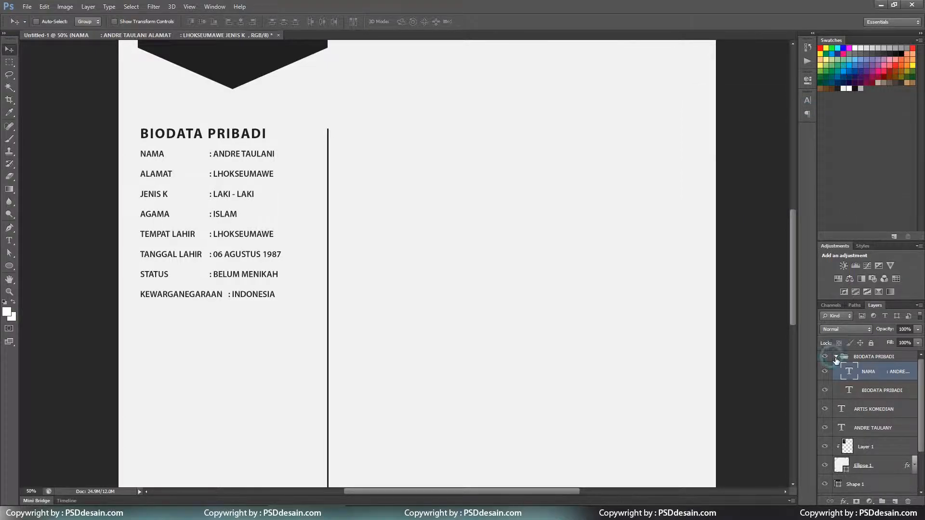
Duplicate the BIODATA PRIBADI group and drag the copy beneath the original.
left_click(835, 359)
key("ctrl+minus")
key("ctrl+minus")
right_click(888, 356)
left_click(818, 118)
key("Return")
left_click_drag(318, 231, 311, 329)
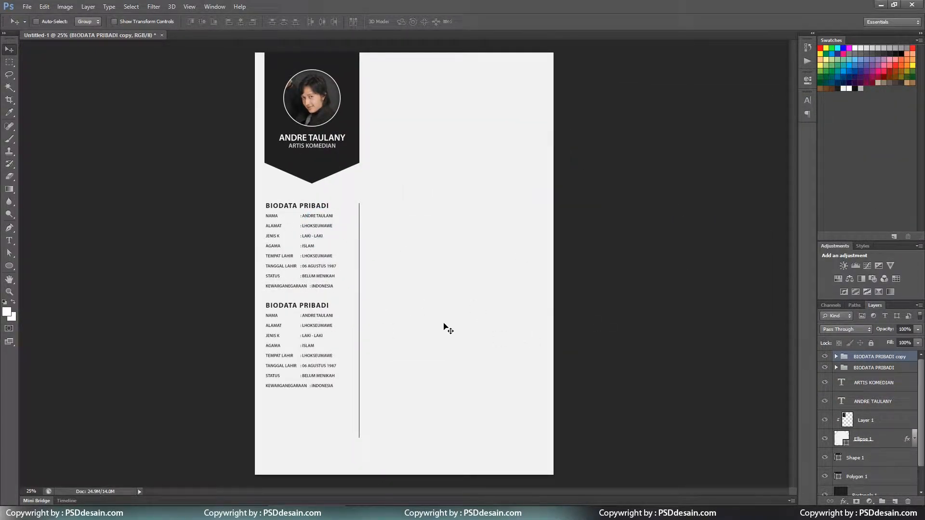
Retitle the copied section heading to INFORMASI & KONTAK.
double_click(308, 306)
type("INFORMASI & KONTAK")
key("ctrl+Return")
key("ctrl+plus")
scroll(309, 299, "down", 3)
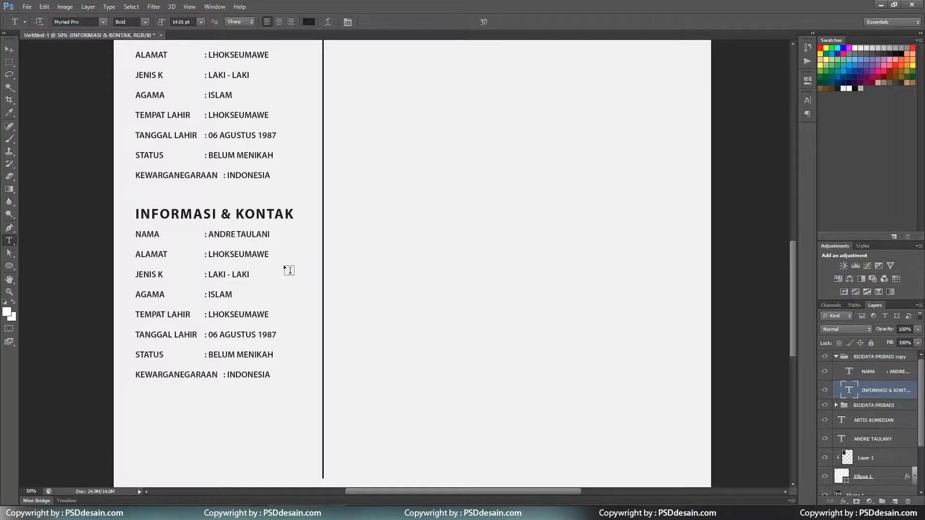
scroll(291, 271, "up", 2)
Align the colons of the copied biodata rows with tab stops.
left_click(204, 167)
key("Tab")
key("Tab")
left_click(206, 188)
key("Tab")
key("Tab")
left_click(206, 208)
key("Tab")
key("Tab")
left_click(205, 228)
key("Tab")
key("Tab")
left_click(206, 248)
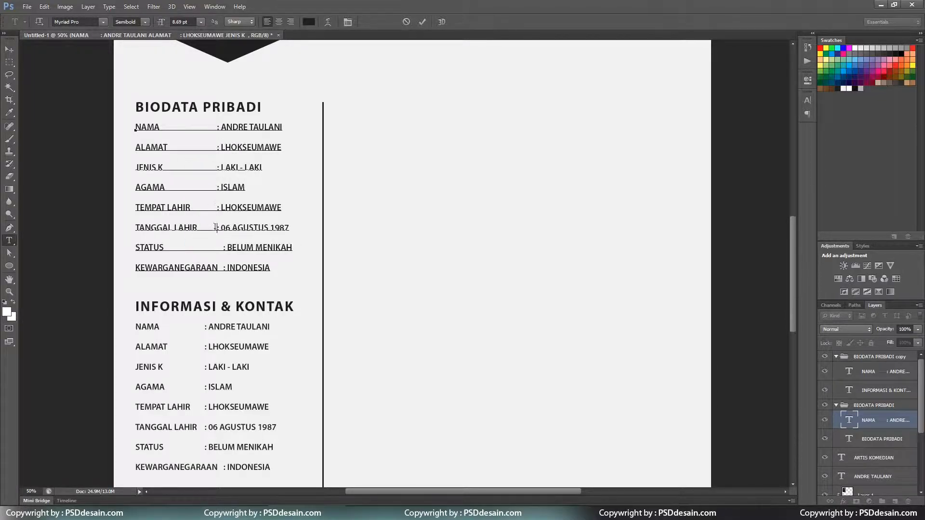
key("Tab")
left_click(217, 208)
key("Tab")
left_click(217, 187)
key("Tab")
left_click(217, 166)
key("ctrl+Return")
key("ctrl+minus")
key("ctrl+plus")
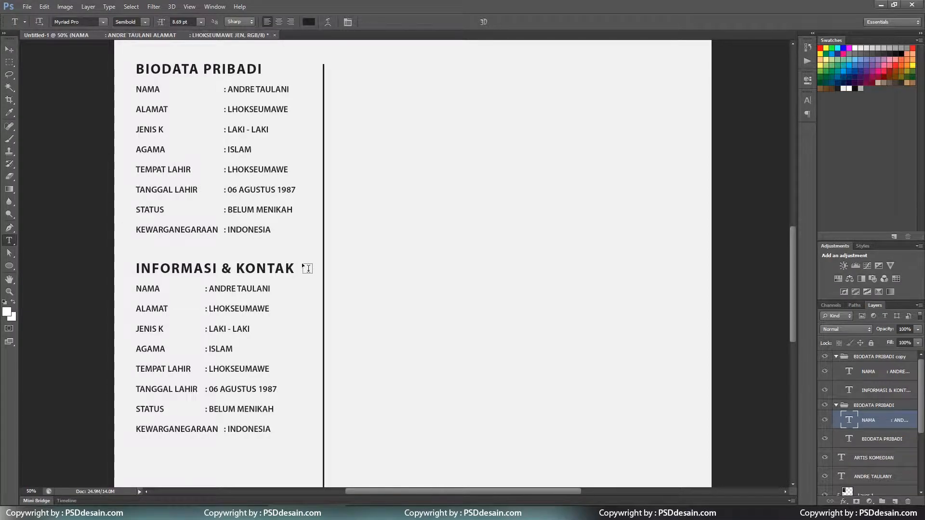
Turn the first row into HANDPHONE and enter the phone number as its value.
scroll(236, 289, "down", 1)
double_click(147, 265)
type("ALAMAT")
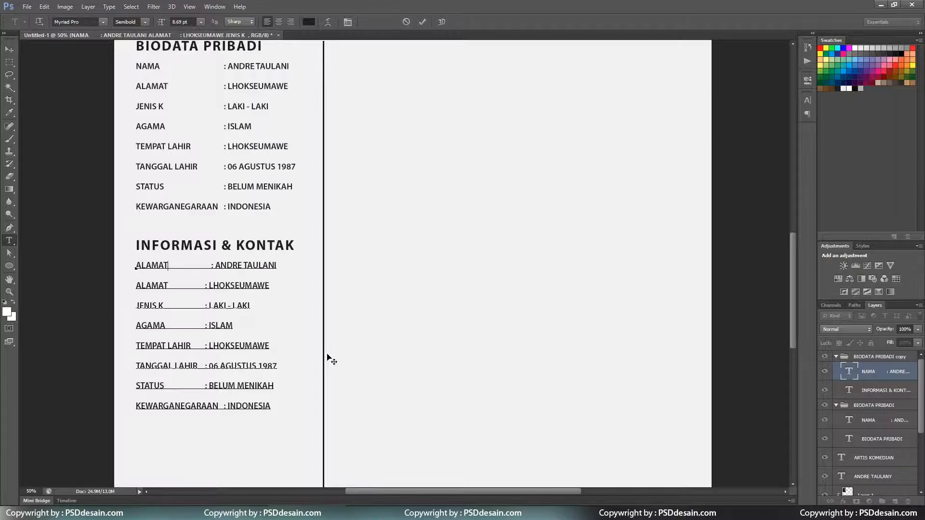
key("BackSpace")
key("BackSpace")
key("BackSpace")
key("BackSpace")
key("BackSpace")
key("BackSpace")
type("HANDPHONE")
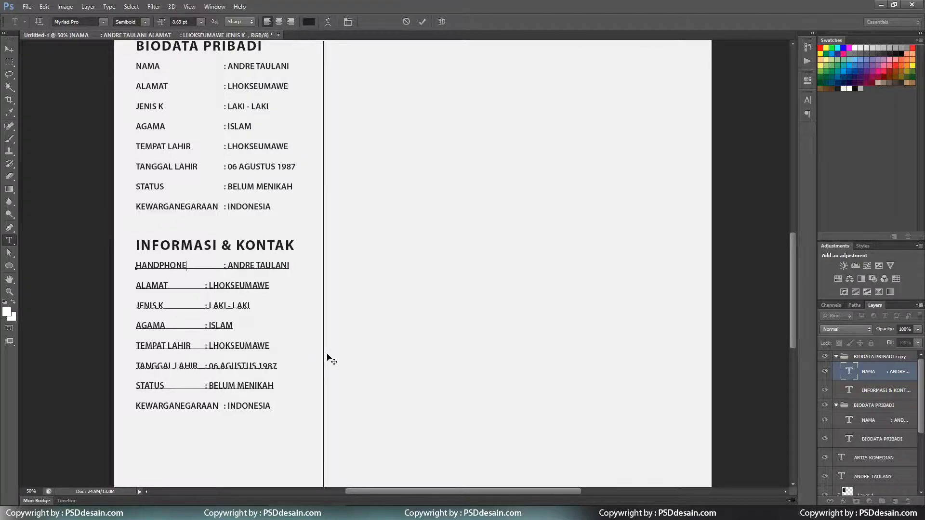
double_click(159, 264)
key("ctrl+x")
key("Escape")
double_click(149, 266)
key("ctrl+v")
left_click_drag(227, 266, 346, 271)
type("+")
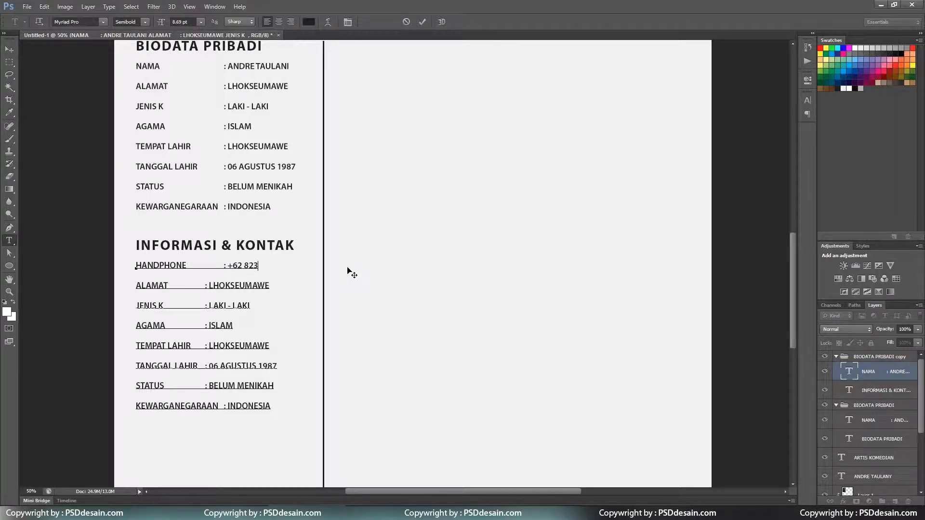
left_click(347, 272)
Relabel the next rows FACEBOOK and TWITTER and fill in the Facebook and Twitter handles.
double_click(151, 285)
type("FACEBOOK")
left_click_drag(222, 285, 295, 284)
key("BackSpace")
type("FB.")
type("COM/A")
type("ANDRETAU")
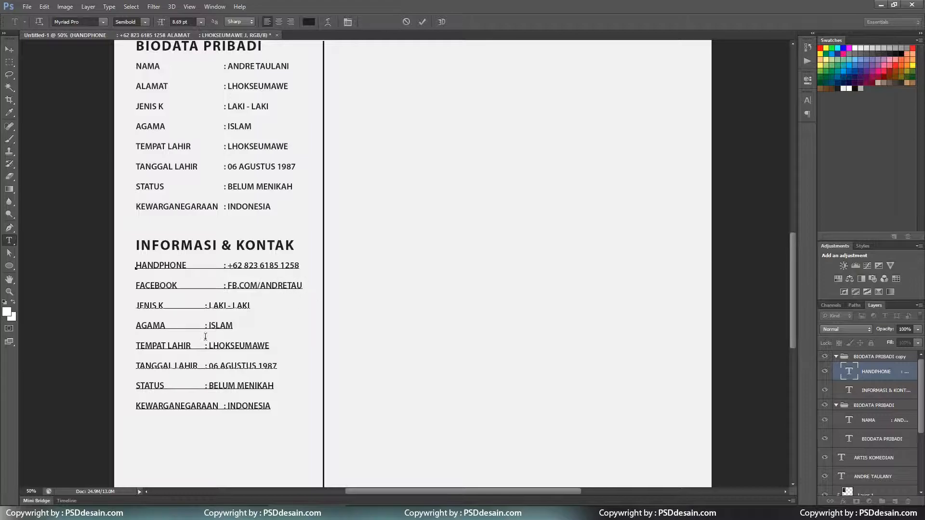
left_click_drag(164, 306, 136, 306)
type("TWITTER")
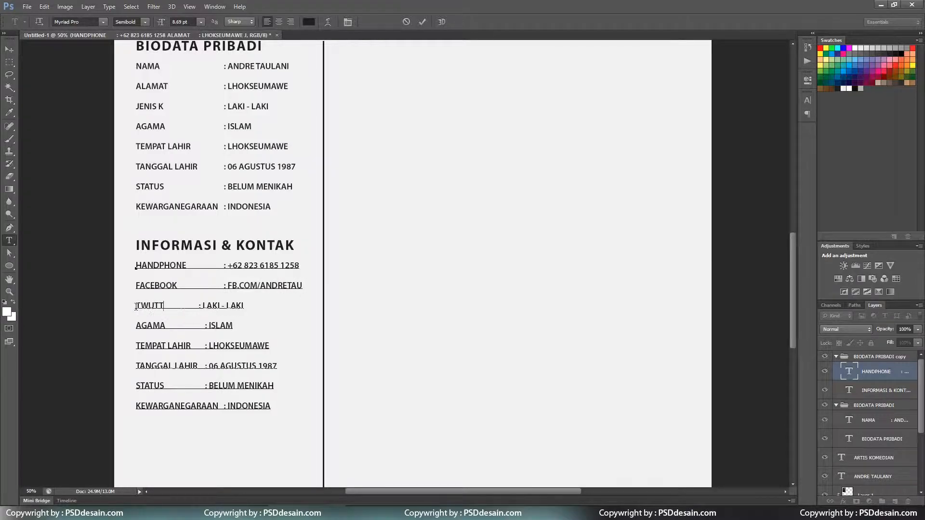
key("Tab")
left_click_drag(227, 305, 280, 305)
type("@ANDRETAULANY")
key("ctrl+Return")
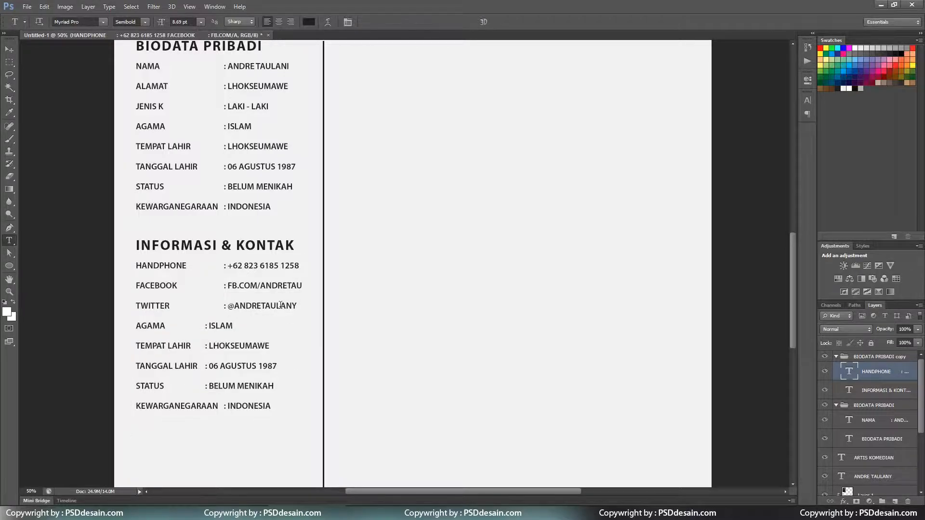
Delete the leftover biodata rows and add an EMAIL row with the email address.
left_click_drag(136, 326, 301, 413)
key("BackSpace")
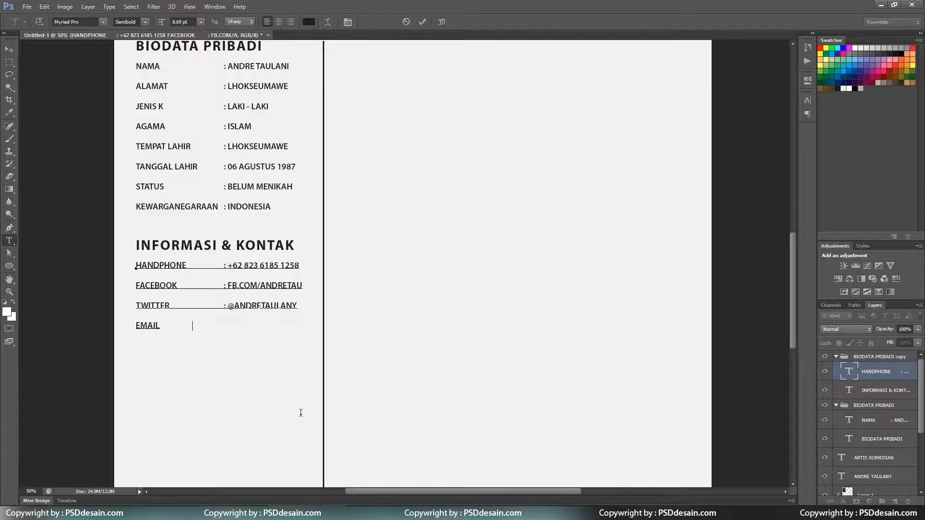
type("EMAIL")
key("Tab")
key("ctrl+Return")
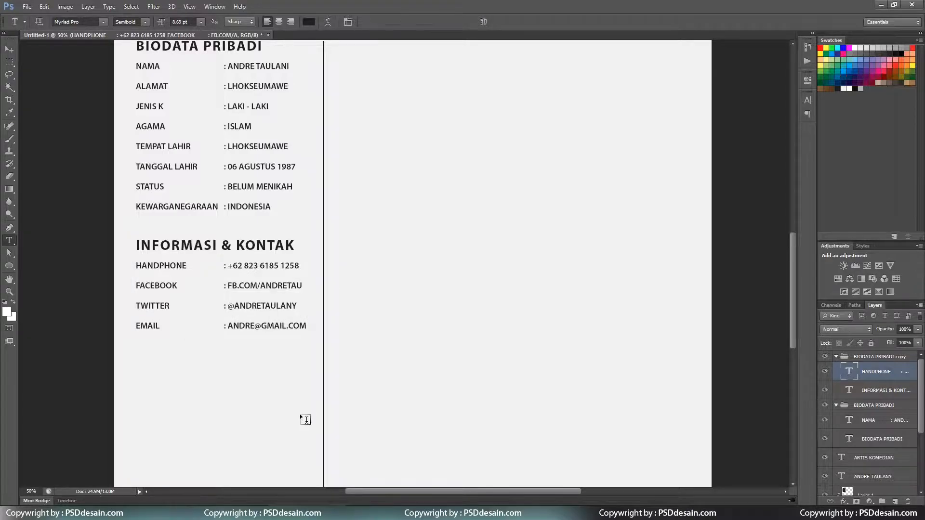
Move the EMAIL line up to sit directly under HANDPHONE.
key("ctrl+minus")
key("ctrl+plus")
triple_click(303, 396)
key("ctrl+x")
left_click(291, 333)
key("Return")
key("ctrl+v")
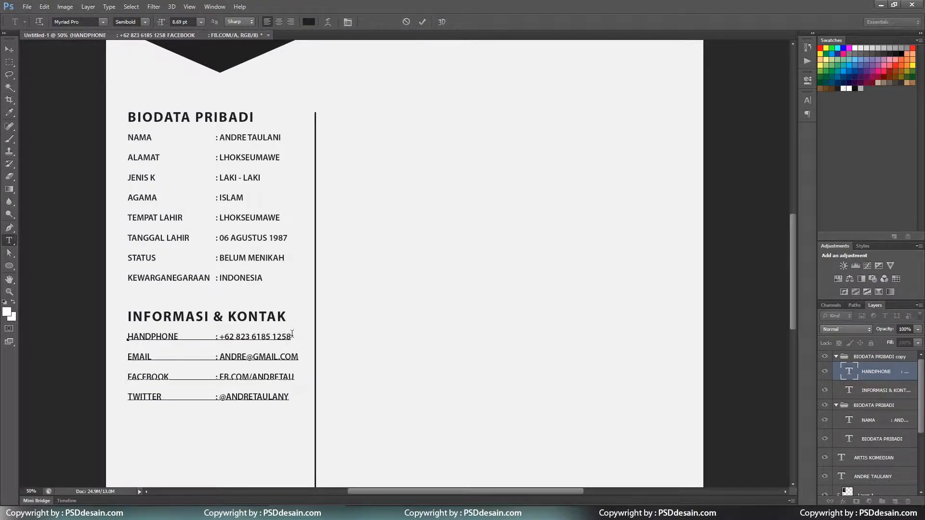
key("ctrl+Return")
scroll(309, 346, "down", 1)
key("ctrl+minus")
scroll(788, 202, "down", 5)
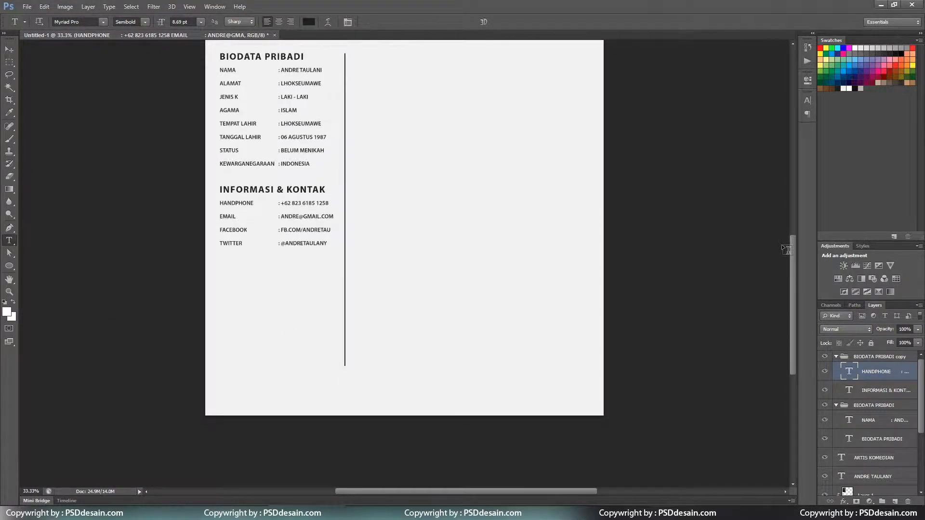
scroll(781, 244, "up", 2)
Duplicate the contact group as SKILL and move it below the contact section.
key("v")
left_click(836, 357)
left_click(838, 369)
right_click(867, 356)
left_click(826, 113)
left_click(715, 103)
right_click(867, 356)
left_click(842, 128)
type("SKILL")
left_click(549, 157)
left_click_drag(295, 250, 295, 330)
Retitle the copied heading to SKILL DAN KEMAMPUAN.
key("t")
triple_click(303, 324)
type("SKILL DAN KEMAMPUAN")
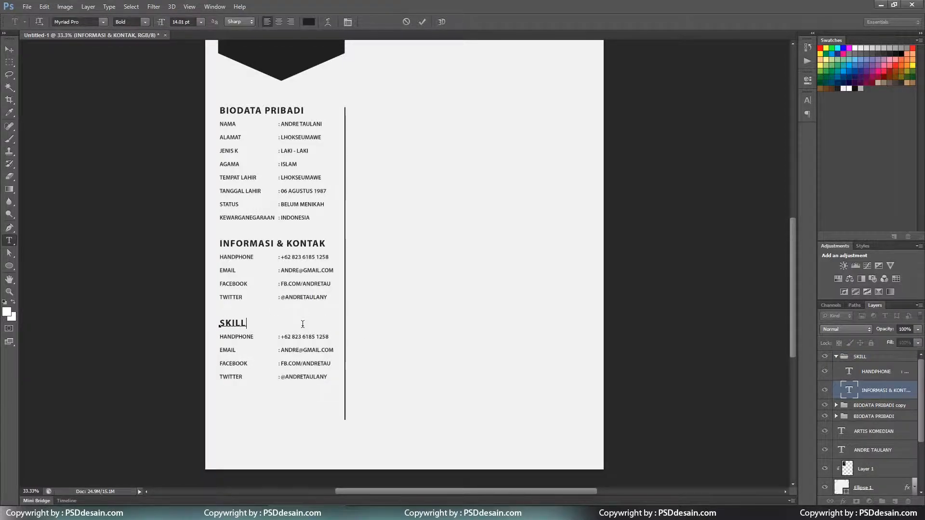
key("ctrl+Return")
Rename the first two rows ENGLISH and KOMPUTER DESIGN, removing the phone number.
left_click(227, 337)
double_click(230, 336)
key("BackSpace")
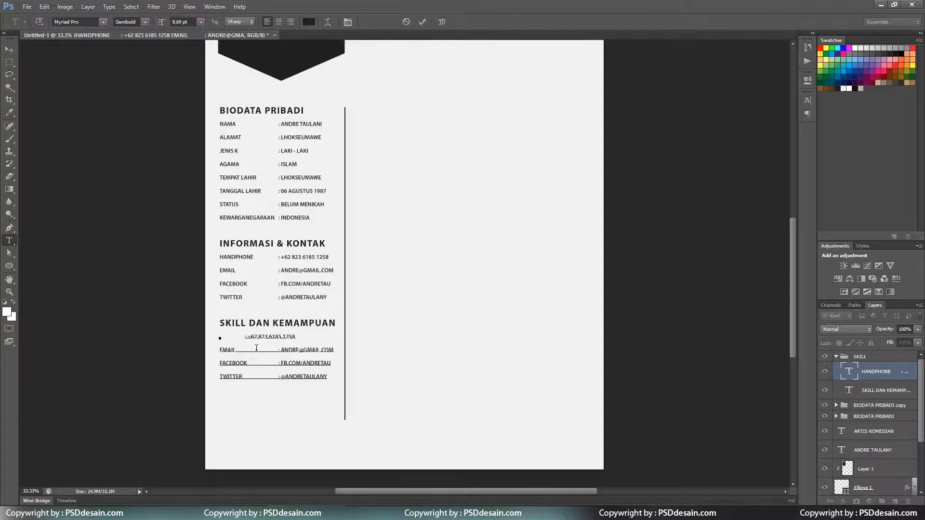
type("ENGLISH")
key("ctrl+Return")
key("ctrl+plus")
key("ctrl+plus")
left_click_drag(191, 281, 309, 283)
key("BackSpace")
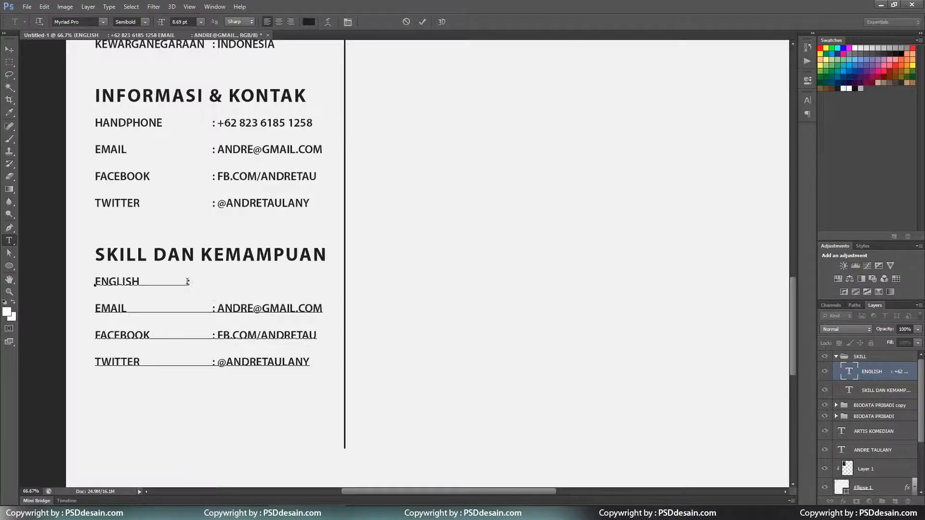
double_click(110, 308)
type("KOMPUTER DESIGN")
key("Delete")
Rename the next rows MS. WORD and MS. EXCEL and delete the leftover contact values.
double_click(135, 336)
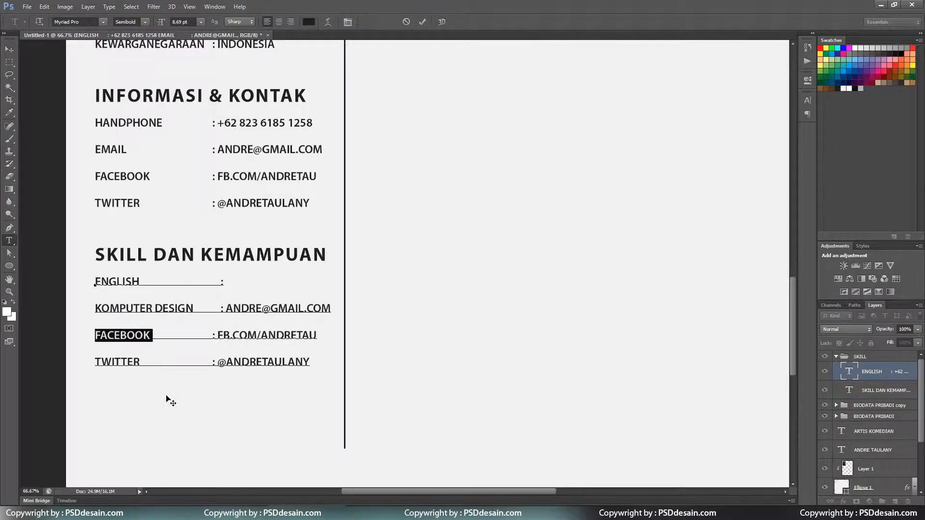
type("MS. WORD")
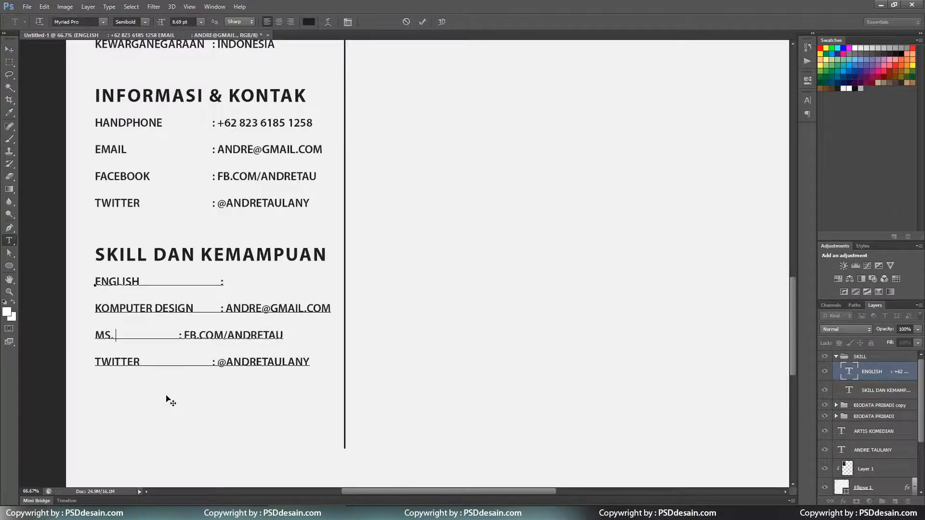
double_click(107, 357)
type("MS. EXCEL")
left_click(212, 335)
key("Tab")
left_click_drag(226, 309, 331, 310)
key("BackSpace")
left_click_drag(226, 336, 326, 336)
key("BackSpace")
left_click_drag(226, 362, 332, 368)
key("BackSpace")
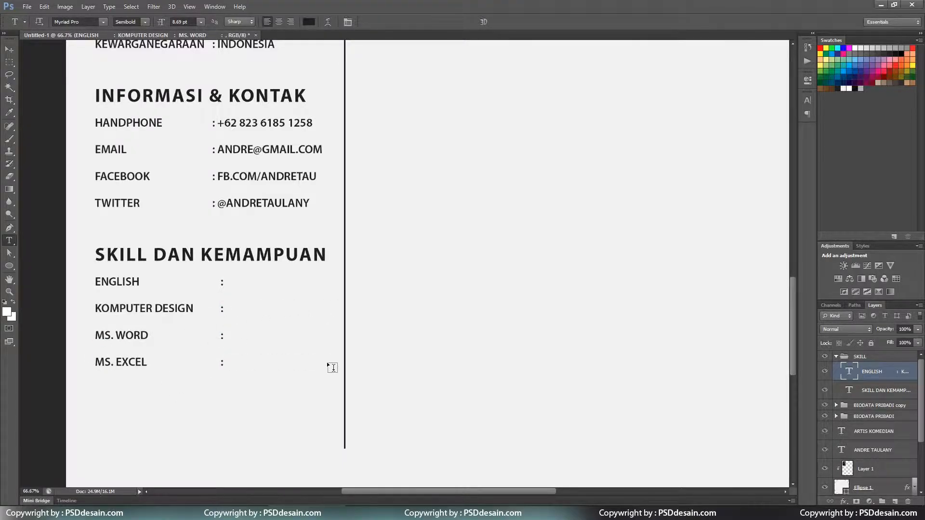
Add a TEAM WORK row with a tabbed colon below MS. EXCEL.
left_click(224, 362)
key("Return")
type("TEAM WORK")
key("Tab")
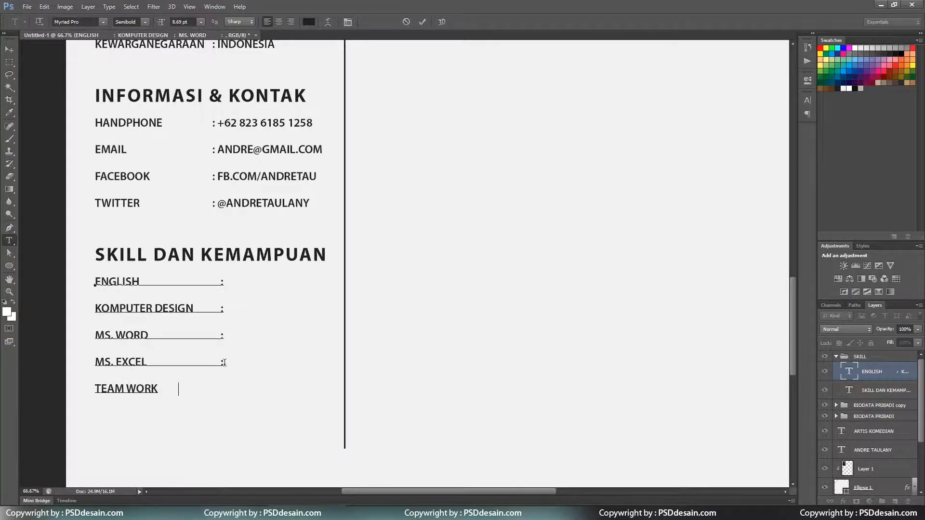
type(":")
key("ctrl+Return")
Align the colons of the ENGLISH, MS. EXCEL and TEAM WORK rows.
scroll(223, 361, "up", 5)
scroll(222, 360, "down", 1)
left_click(213, 346)
key("BackSpace")
left_click(217, 430)
key("BackSpace")
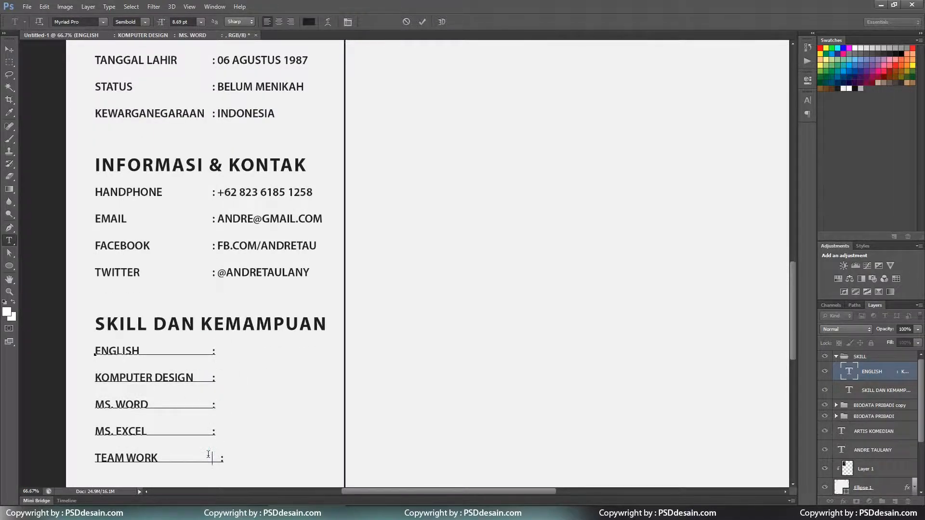
left_click(215, 456)
key("BackSpace")
scroll(215, 456, "down", 4)
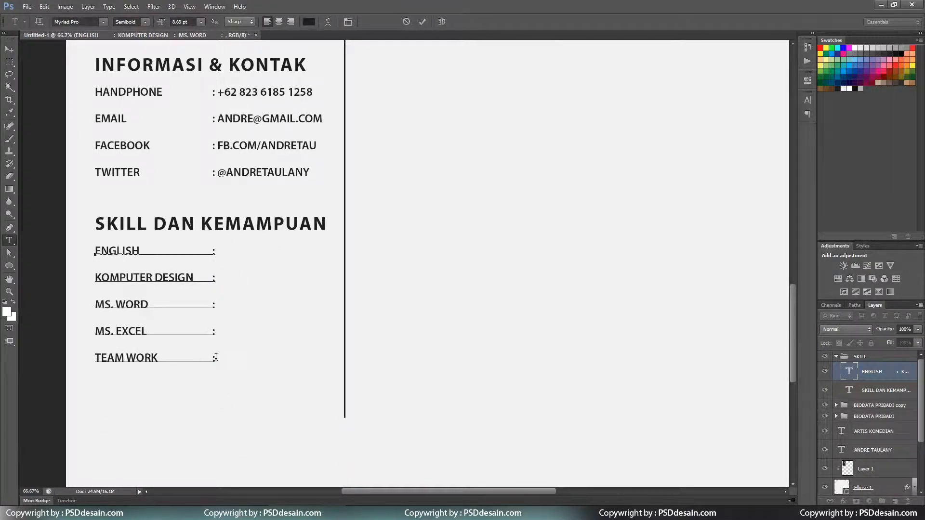
key("ctrl+Return")
key("ctrl+minus")
key("ctrl+minus")
scroll(389, 337, "up", 4)
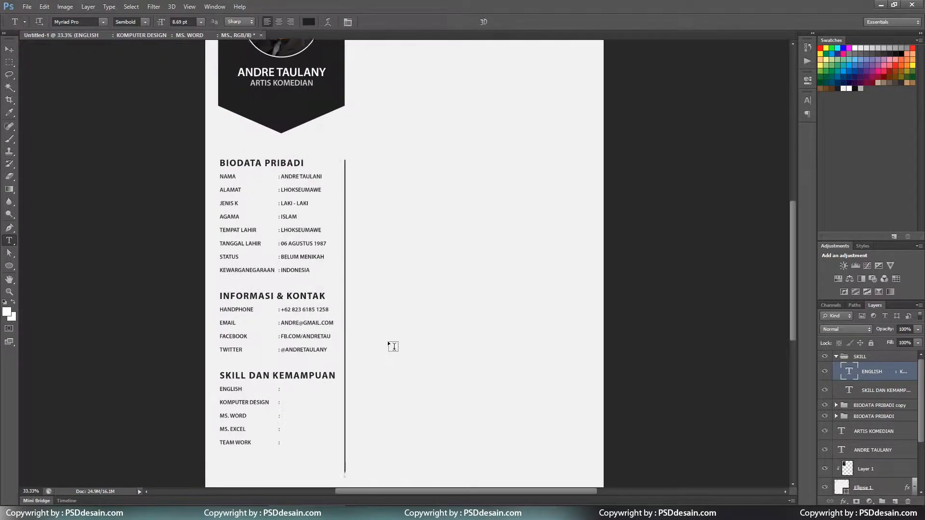
key("ctrl+plus")
scroll(243, 332, "down", 5)
Insert A. ILLUSTRATOR and A. PHOTOSHOP rows below KOMPUTER DESIGN.
left_click(217, 251)
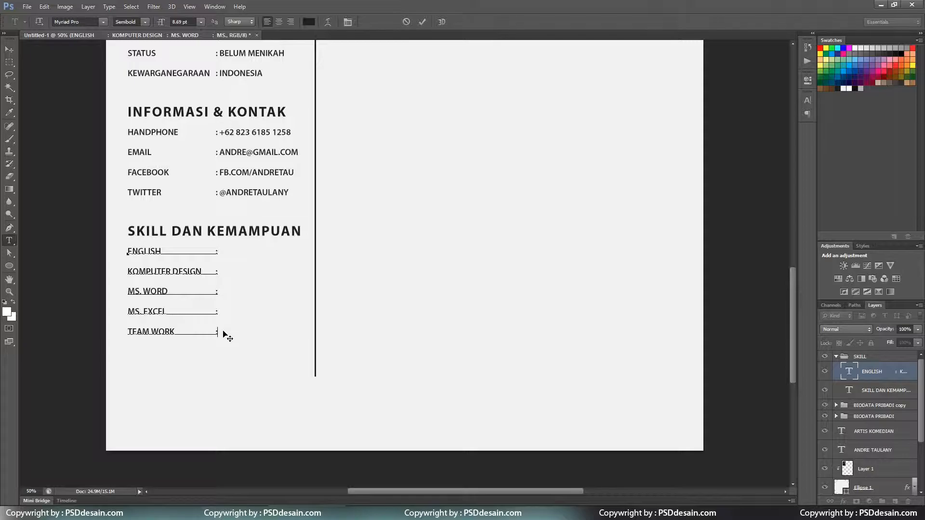
key("Return")
type("ILLUSTRATOR :")
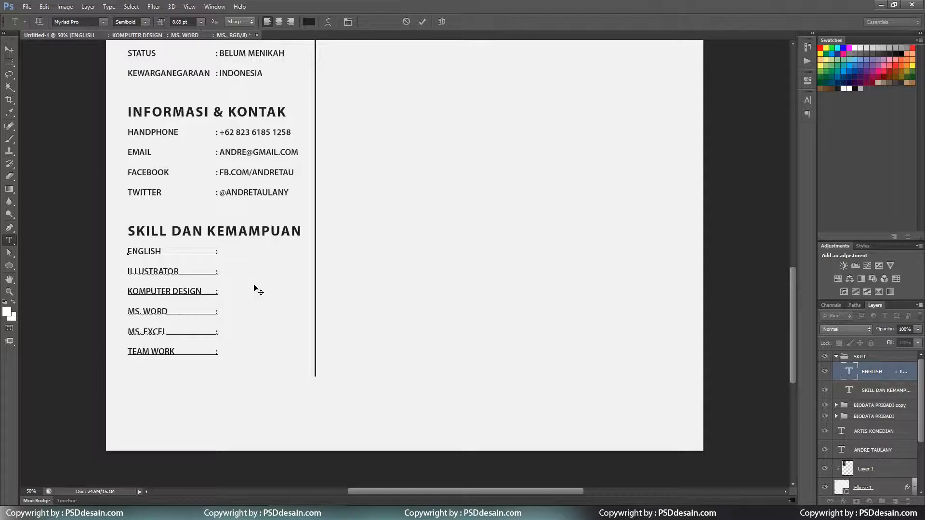
left_click_drag(219, 250, 218, 272)
key("ctrl+x")
left_click(219, 272)
key("ctrl+v")
left_click(127, 291)
type("A.")
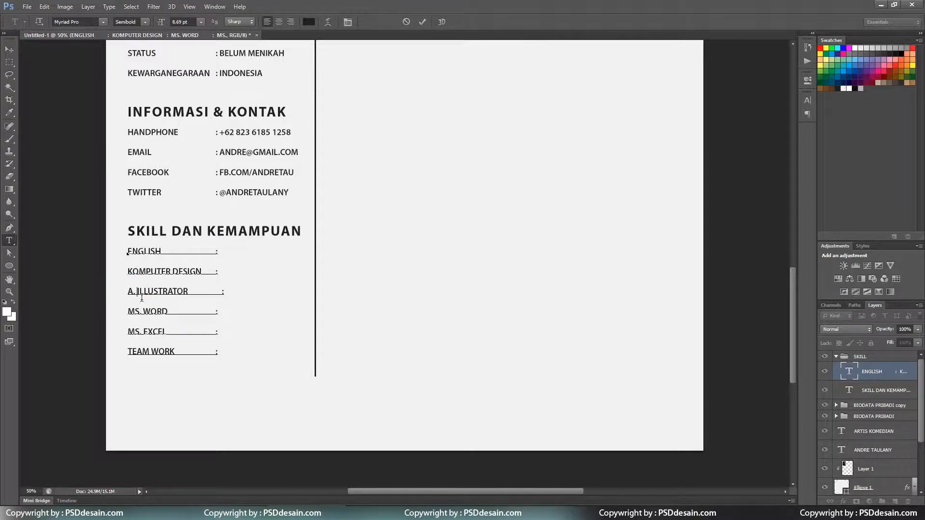
key("End")
key("Return")
type("A. PHOTOSHOP")
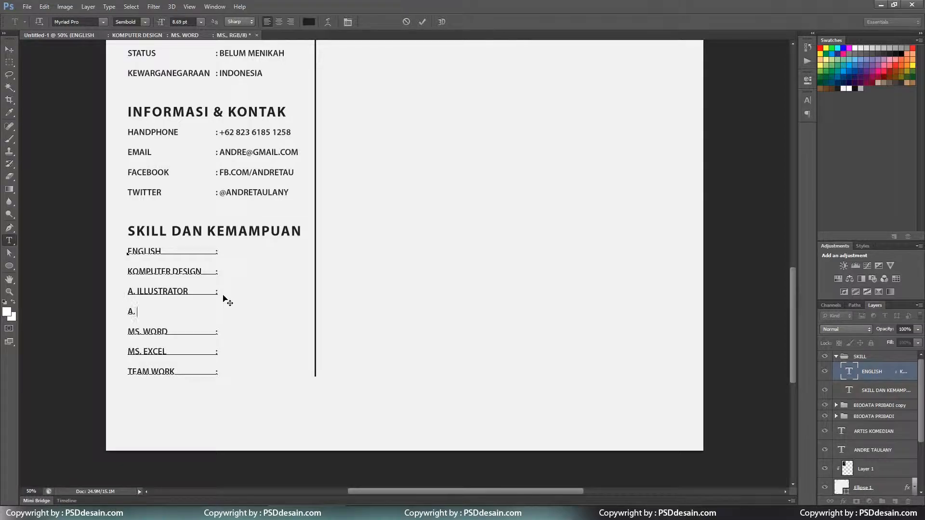
key("ctrl+Return")
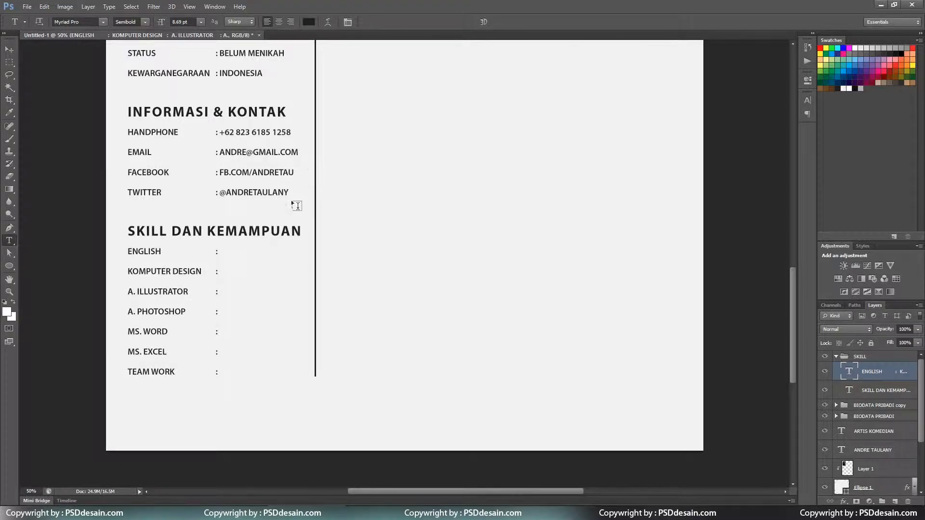
scroll(291, 198, "down", 1)
left_click(9, 266)
left_click(48, 273)
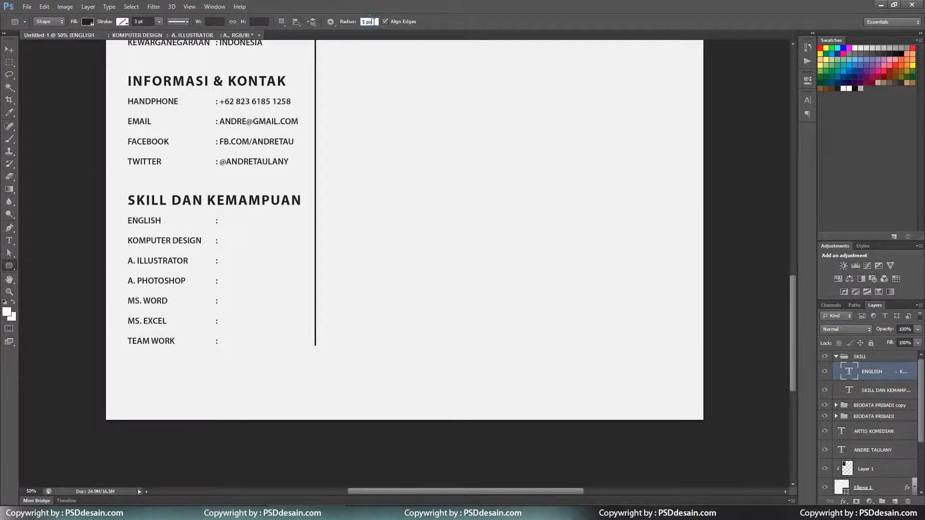
Draw a rounded bar beside ENGLISH and fill it with a light grey sampled colour.
left_click(160, 22)
left_click_drag(225, 220, 301, 225)
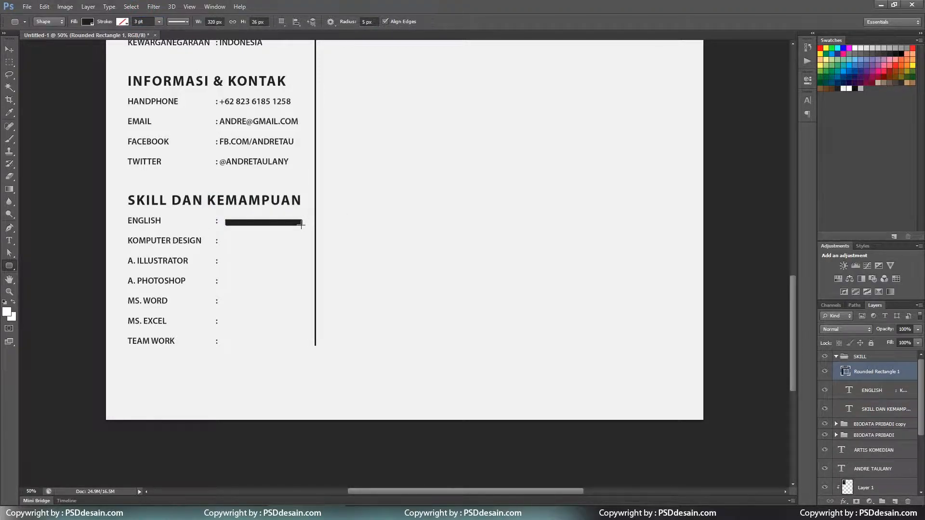
left_click(88, 22)
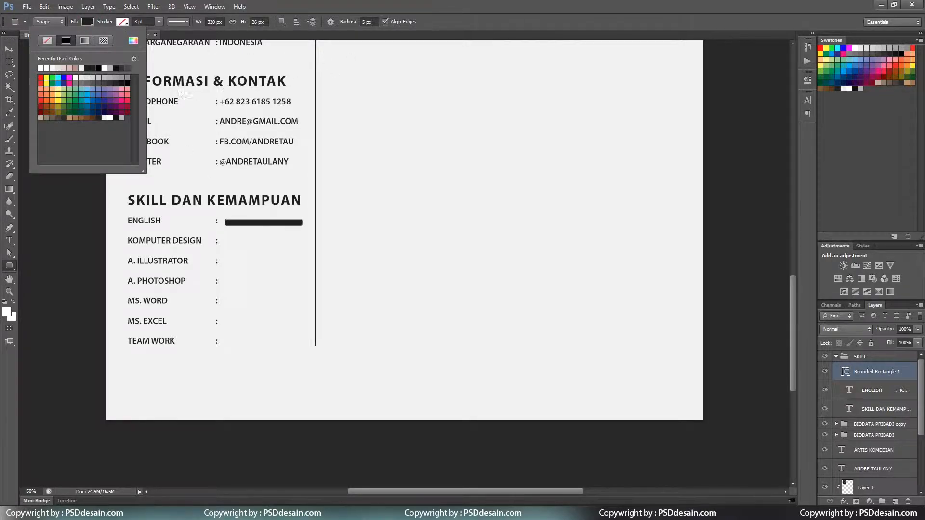
left_click(133, 41)
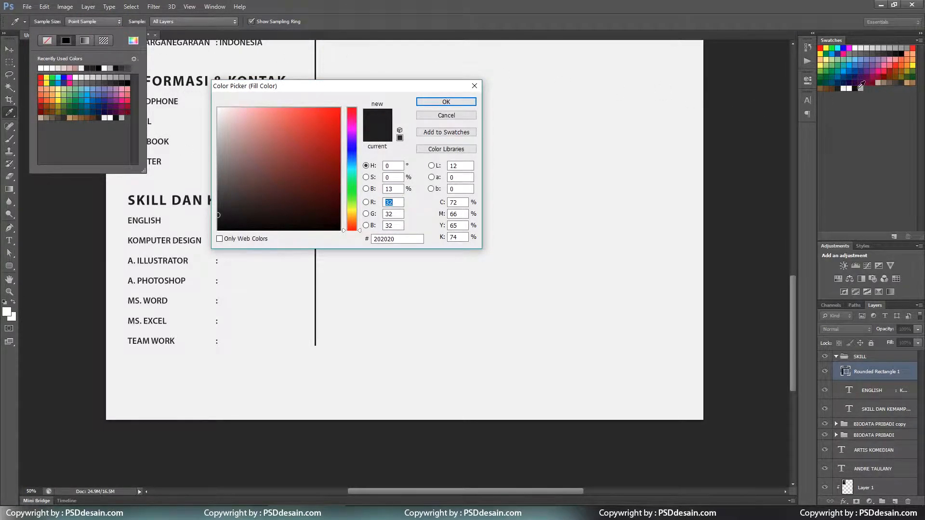
left_click(861, 87)
left_click(386, 239)
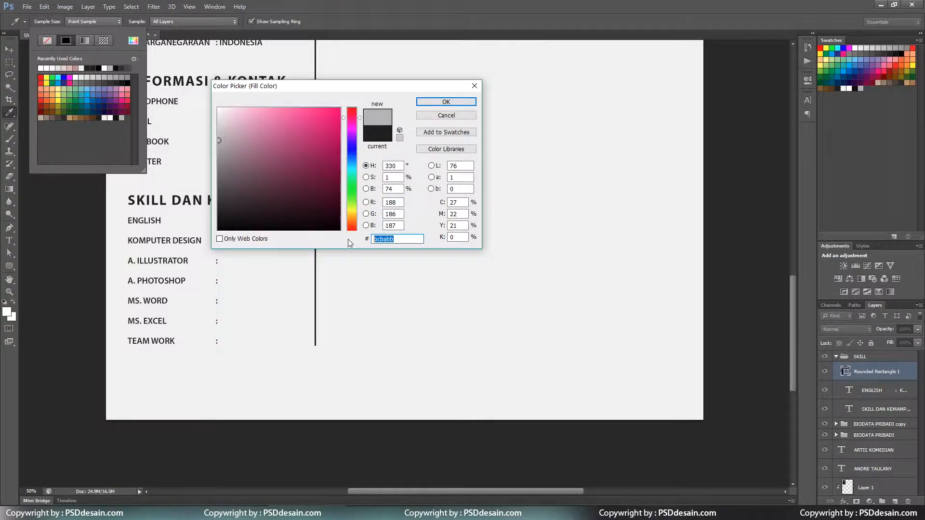
left_click(446, 102)
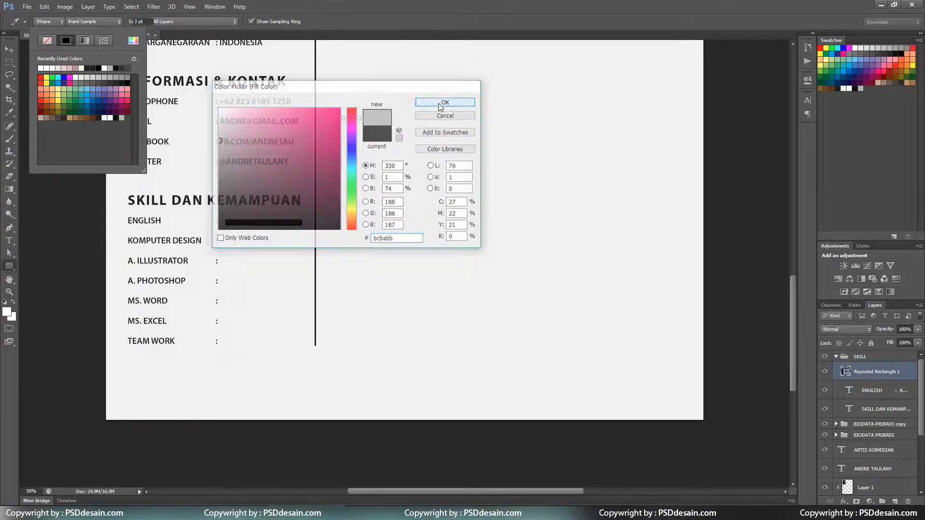
Nudge the grey bar into line beside ENGLISH and adjust its length with its path points.
left_click(9, 49)
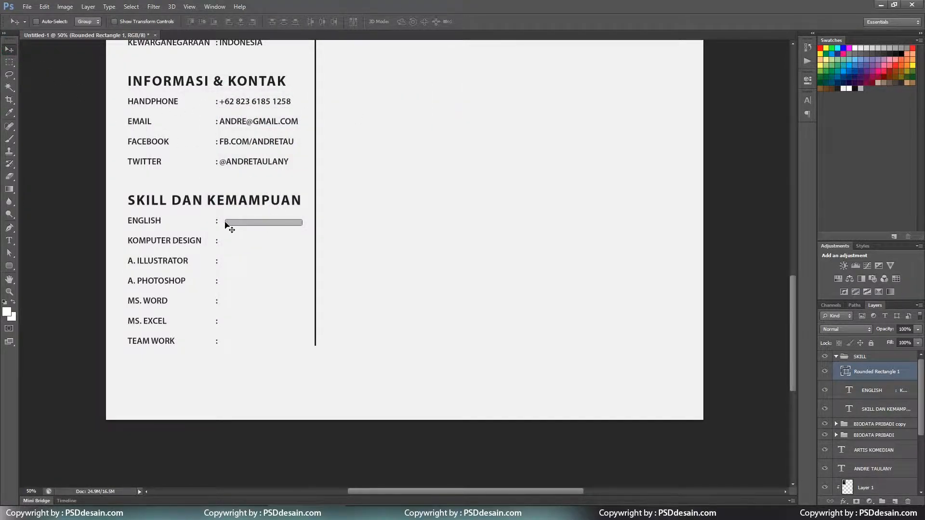
key("ctrl+plus")
key("ctrl+plus")
left_click_drag(140, 215, 324, 228)
key("Up")
key("Up")
key("Up")
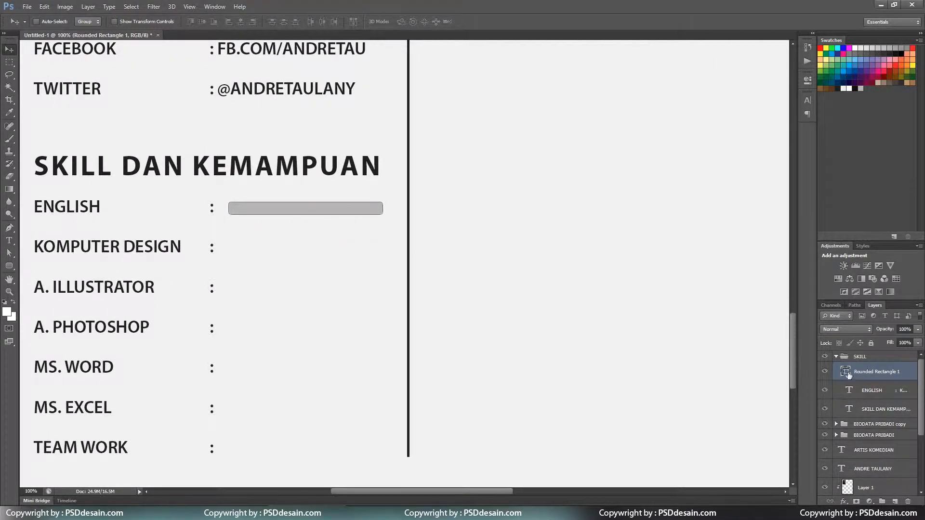
left_click(888, 372)
key("Left")
key("a")
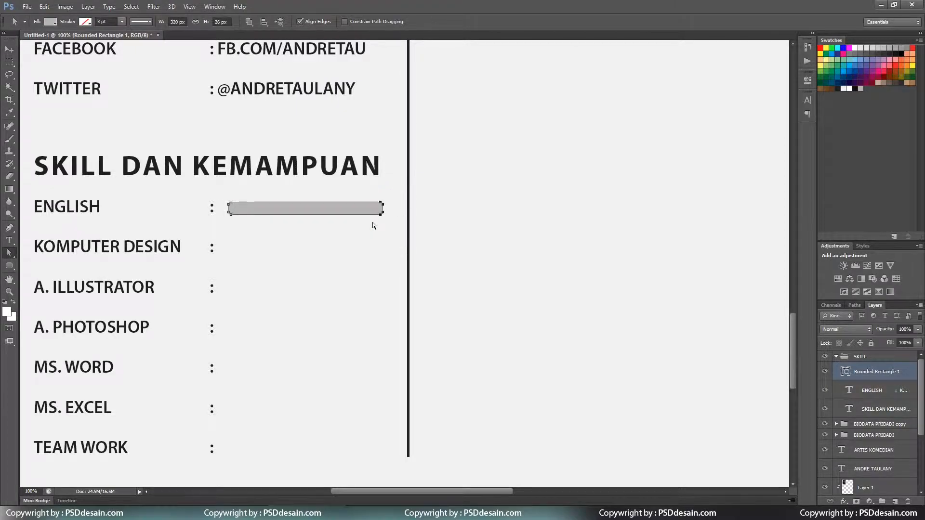
key("shift+Right")
key("shift+Right")
key("shift+Left")
key("Return")
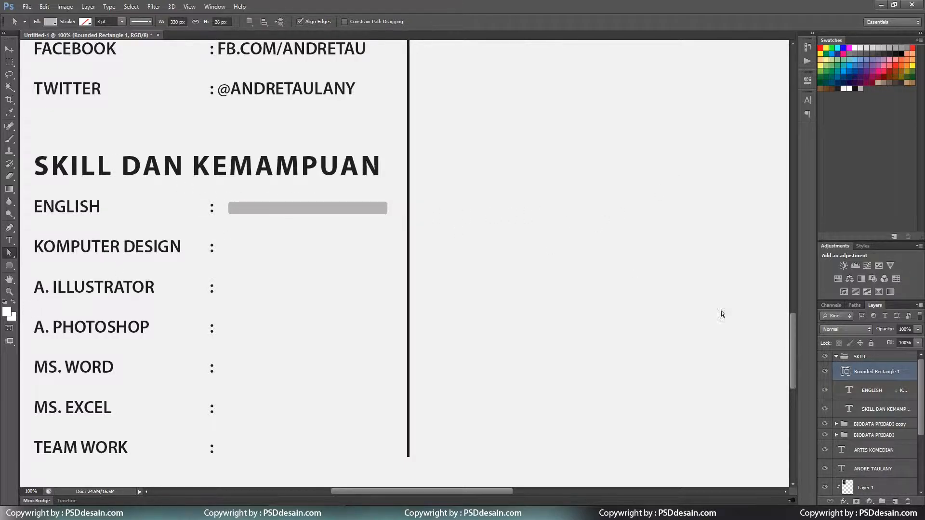
Duplicate the grey bar layer and give the copy a 202020 dark fill.
right_click(898, 374)
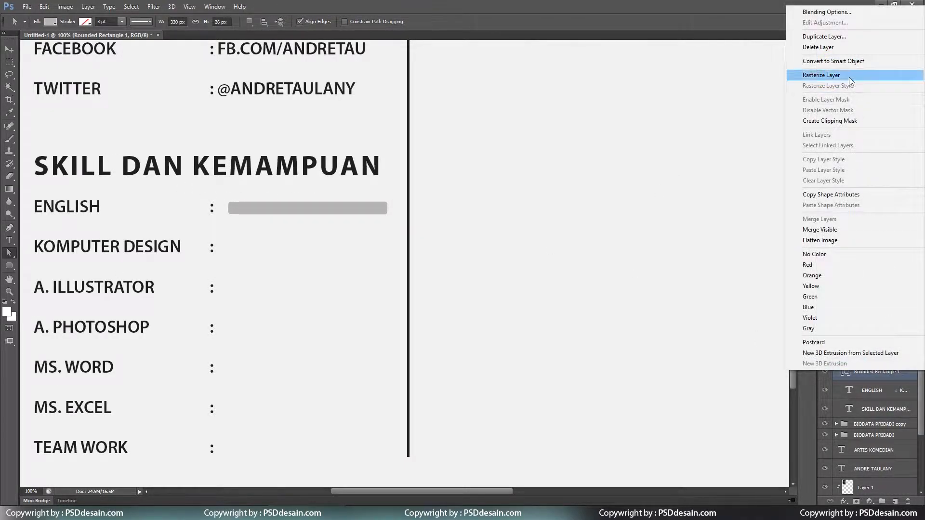
left_click(831, 36)
left_click(546, 159)
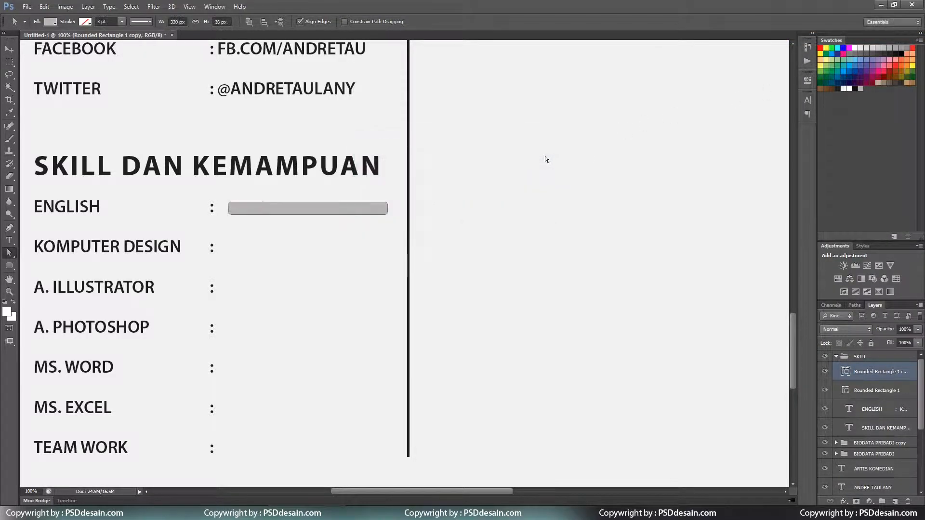
double_click(846, 371)
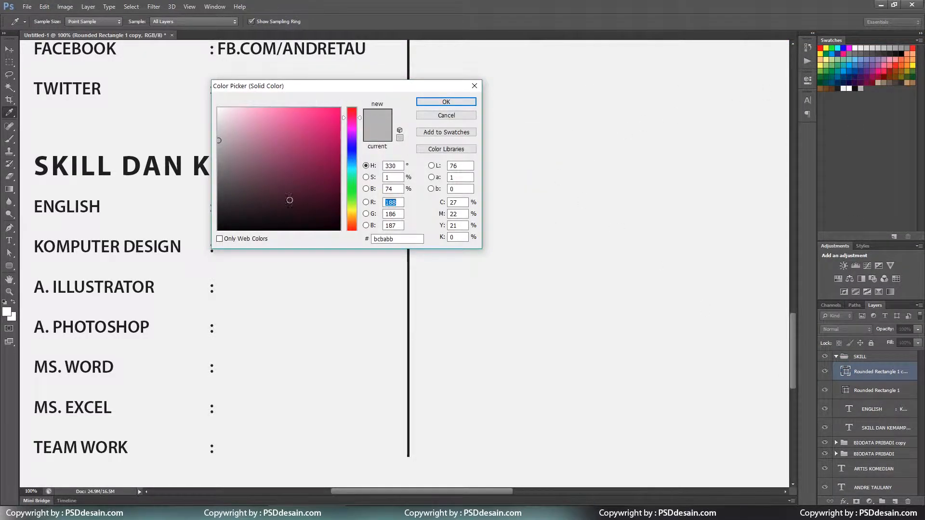
left_click(850, 86)
double_click(384, 239)
left_click(444, 102)
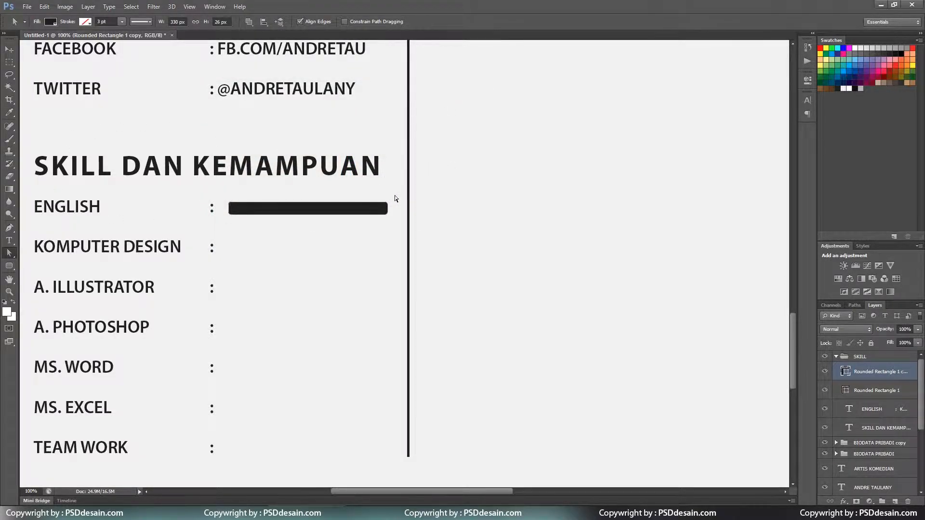
Pull the dark bar's right end left to 260 px, exposing the grey track.
left_click_drag(395, 189, 373, 222)
key("shift+Left")
key("shift+Left")
key("shift+Left")
key("shift+Left")
key("shift+Left")
key("shift+Left")
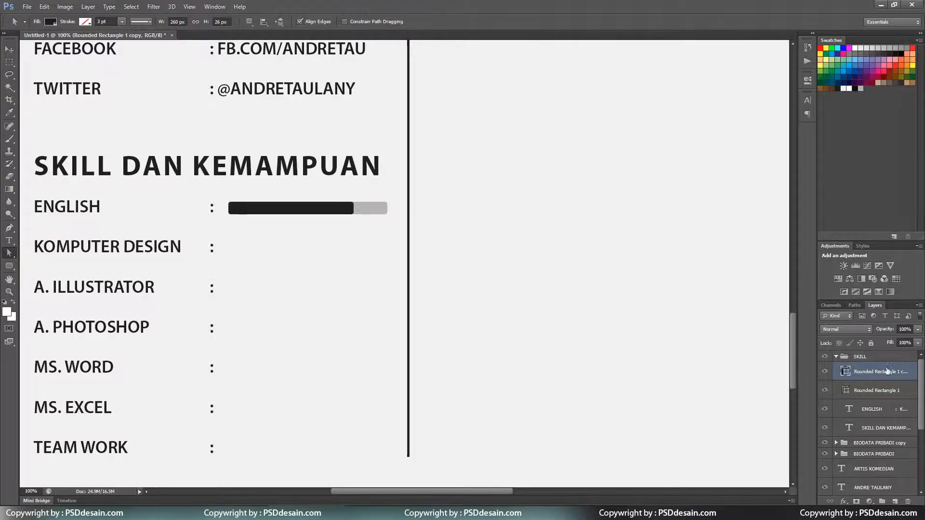
left_click(865, 389)
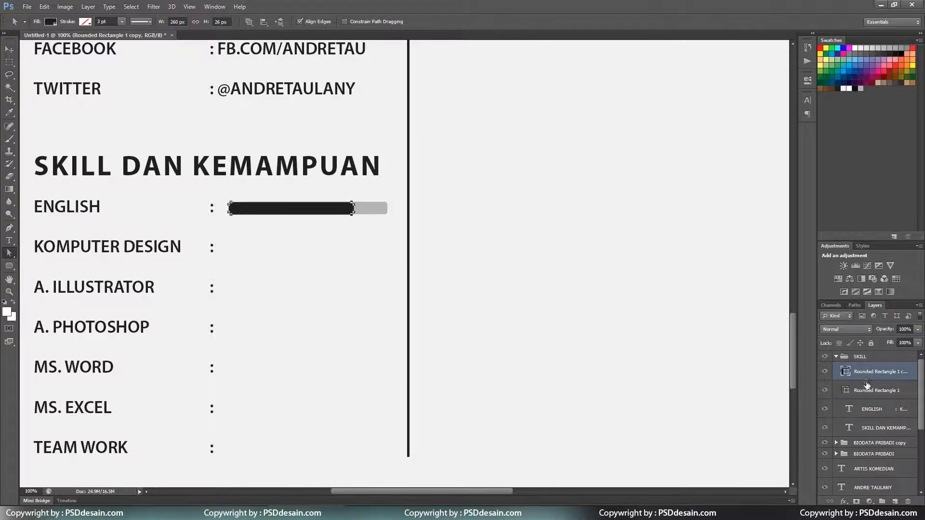
Group the grey track and dark fill layers, then duplicate the bar group.
left_click(9, 50)
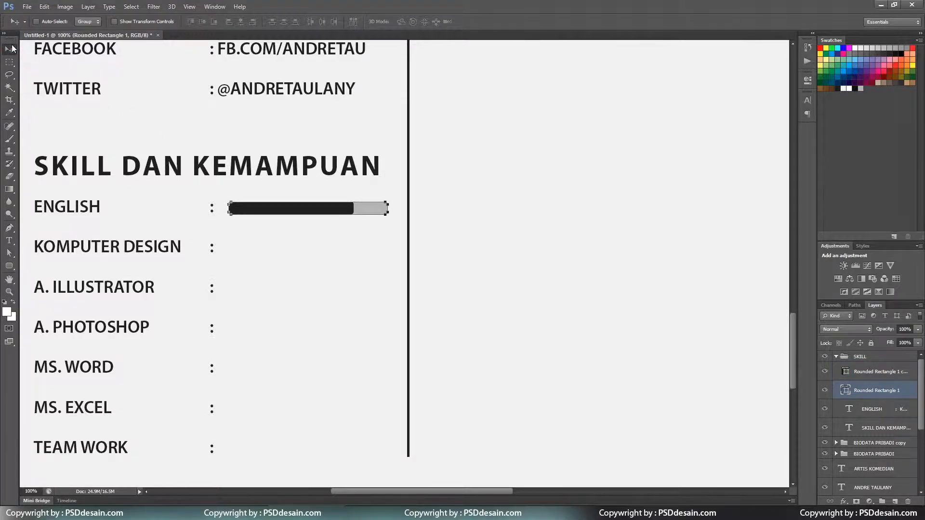
left_click(891, 372, "shift")
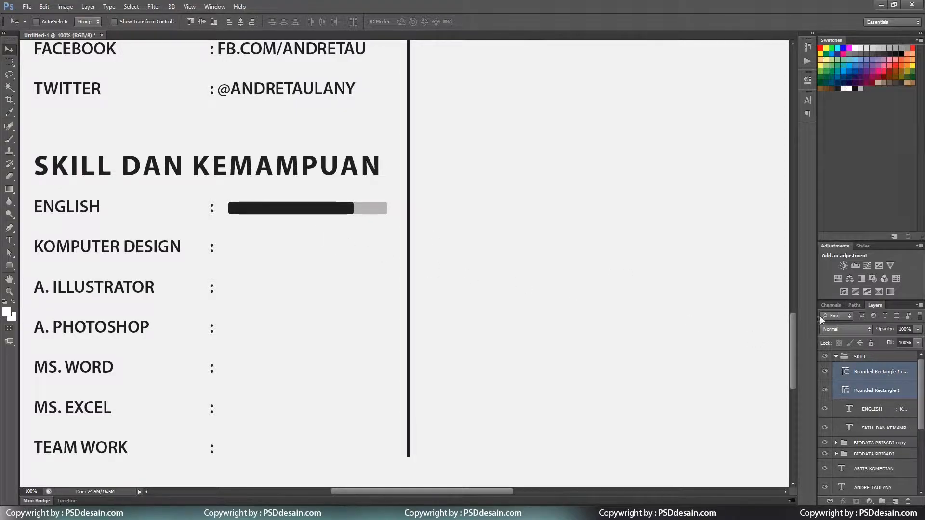
key("ctrl+g")
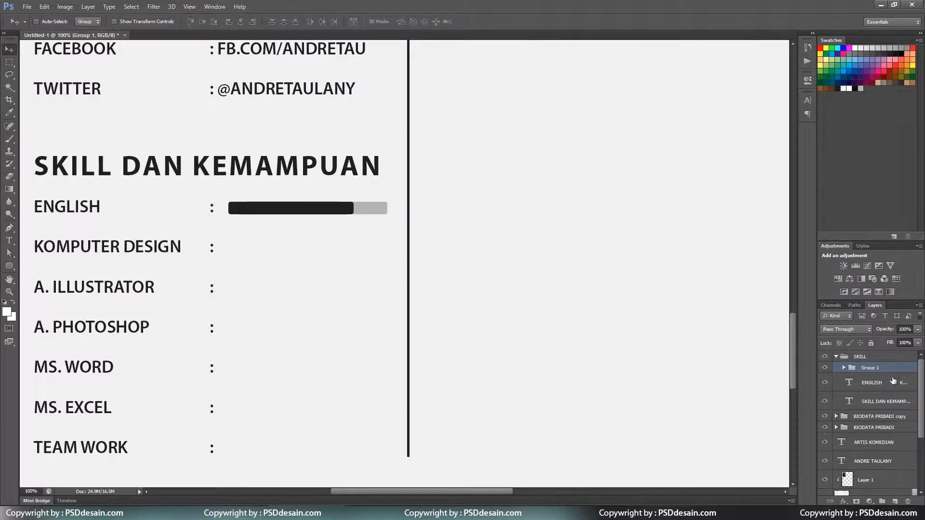
right_click(894, 368)
left_click(829, 141)
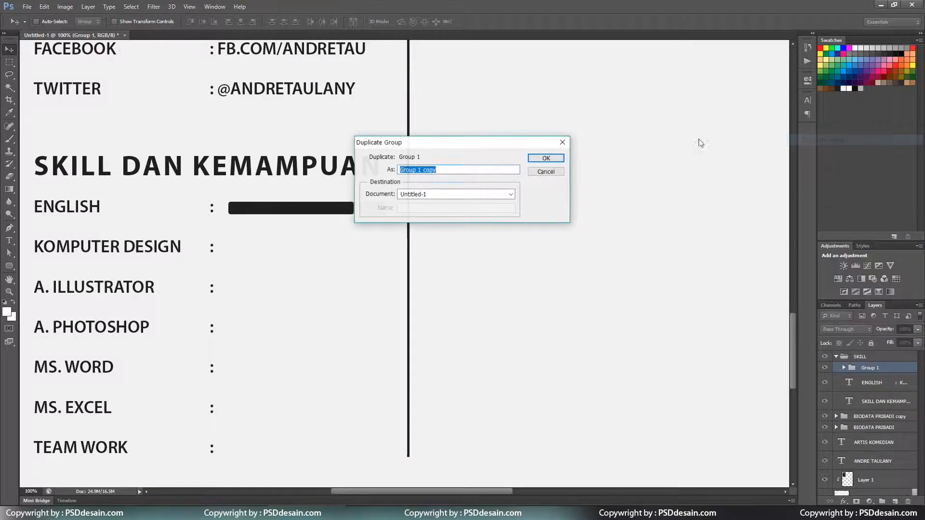
left_click(549, 158)
Place the copied bar on the KOMPUTER DESIGN row with its dark fill lengthened to 300 px.
left_click_drag(361, 204, 304, 260)
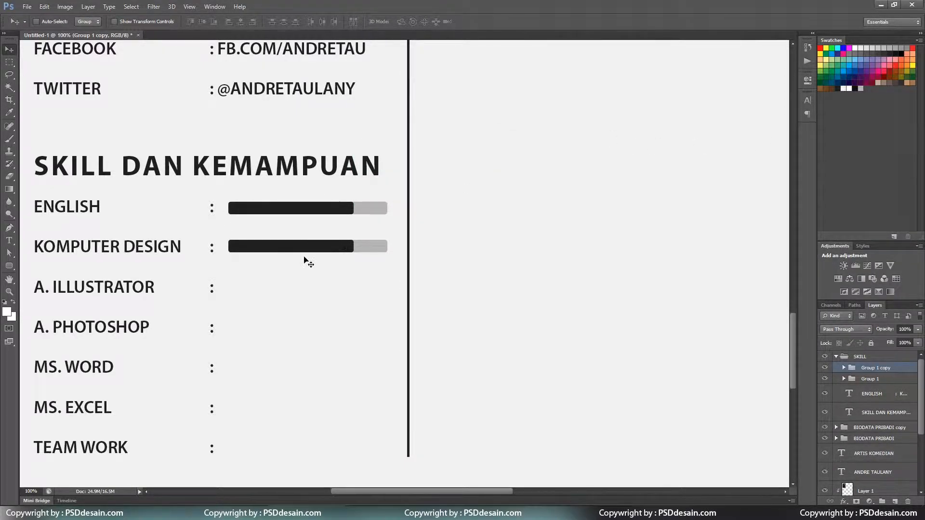
key("Down")
key("Down")
key("Down")
key("Down")
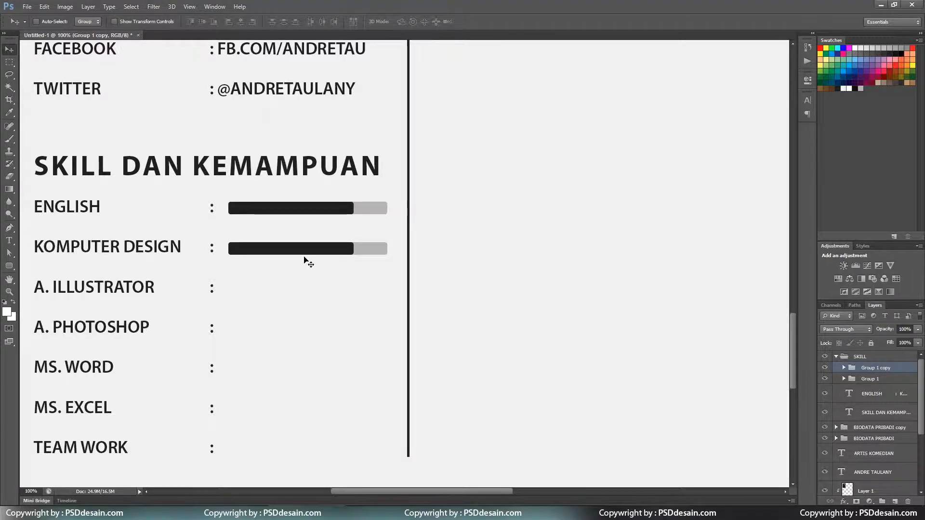
left_click(843, 367)
left_click(874, 385)
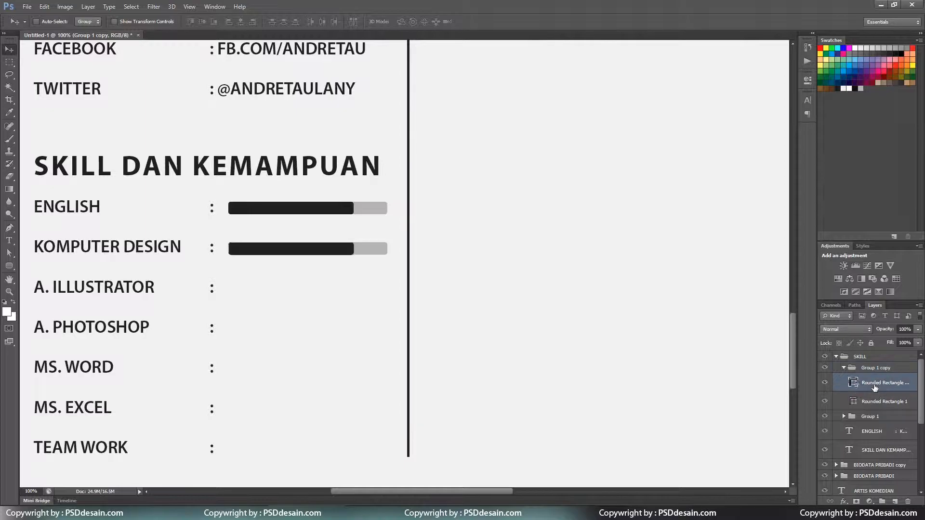
left_click(8, 249)
left_click_drag(369, 236, 339, 265)
key("shift+Right")
key("shift+Right")
key("shift+Right")
key("shift+Right")
left_click(340, 268)
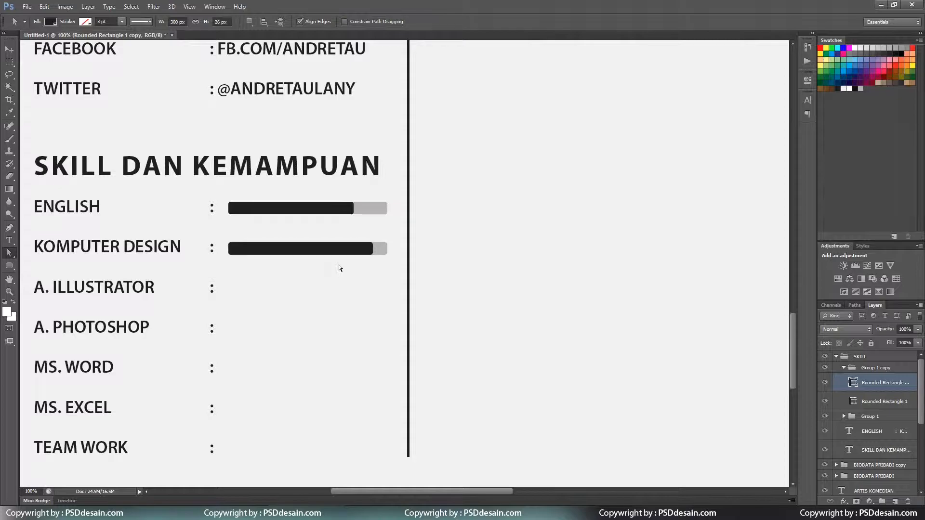
Duplicate the bar onto the A. ILLUSTRATOR row and shorten its dark fill to 160 px.
left_click(843, 368)
right_click(870, 369)
left_click(826, 139)
key("Return")
left_click(338, 273)
key("Return")
key("v")
left_click_drag(334, 249, 366, 299)
key("a")
left_click(481, 231)
left_click(844, 368)
left_click(883, 383)
key("shift+Left")
key("shift+Left")
key("shift+Left")
key("shift+Left")
key("shift+Left")
key("shift+Left")
key("shift+Left")
key("shift+Left")
key("shift+Left")
key("shift+Left")
key("shift+Left")
key("shift+Left")
key("shift+Left")
key("shift+Left")
key("Return")
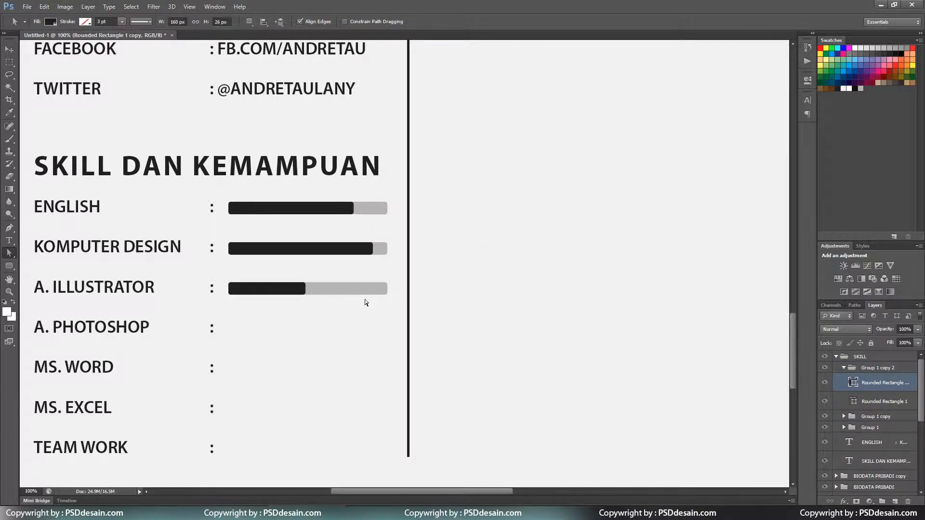
Duplicate the bar onto the A. PHOTOSHOP row and lengthen its dark fill.
scroll(365, 299, "down", 2)
left_click(843, 368)
key("ctrl+j")
key("v")
left_click_drag(331, 233, 298, 263)
key("Down")
key("Down")
key("Down")
key("Down")
left_click(843, 368)
left_click(880, 382)
key("a")
key("shift+Right")
key("shift+Right")
key("shift+Right")
key("shift+Right")
key("shift+Right")
key("shift+Right")
key("shift+Right")
key("shift+Right")
key("shift+Right")
key("shift+Right")
key("shift+Right")
key("shift+Right")
key("shift+Right")
key("shift+Right")
key("shift+Right")
key("shift+Right")
key("Return")
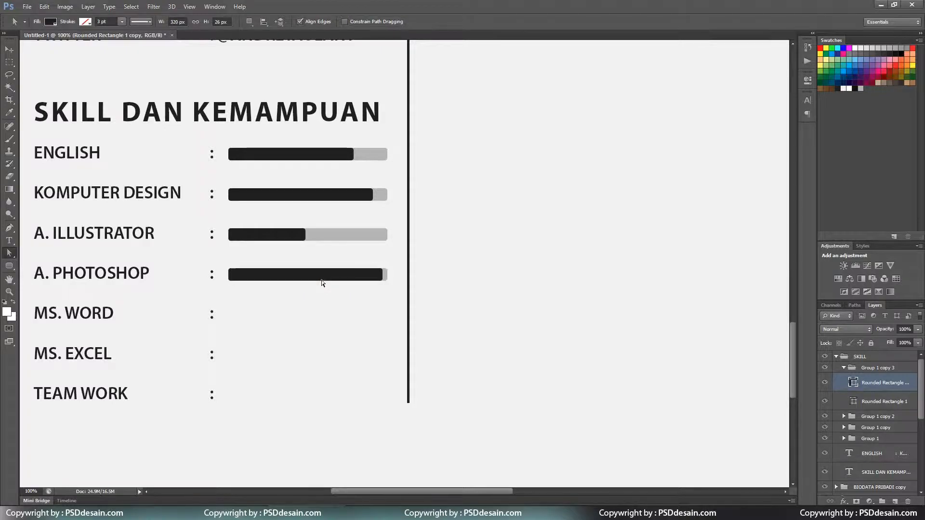
Copy the bar to the MS. WORD row and shorten its dark fill.
scroll(322, 280, "down", 1)
left_click(861, 371)
key("v")
left_click_drag(355, 246, 376, 295, "alt")
key("Down")
key("Down")
key("Down")
key("Down")
key("Down")
left_click(882, 383)
key("a")
key("shift+Left")
key("shift+Left")
key("shift+Left")
key("shift+Left")
key("shift+Left")
key("shift+Left")
key("shift+Left")
key("shift+Left")
key("shift+Left")
key("shift+Left")
key("shift+Left")
key("shift+Left")
key("shift+Left")
key("shift+Left")
key("shift+Left")
key("shift+Left")
key("shift+Left")
key("shift+Left")
key("shift+Right")
key("shift+Right")
key("shift+Right")
key("shift+Right")
key("shift+Right")
key("shift+Right")
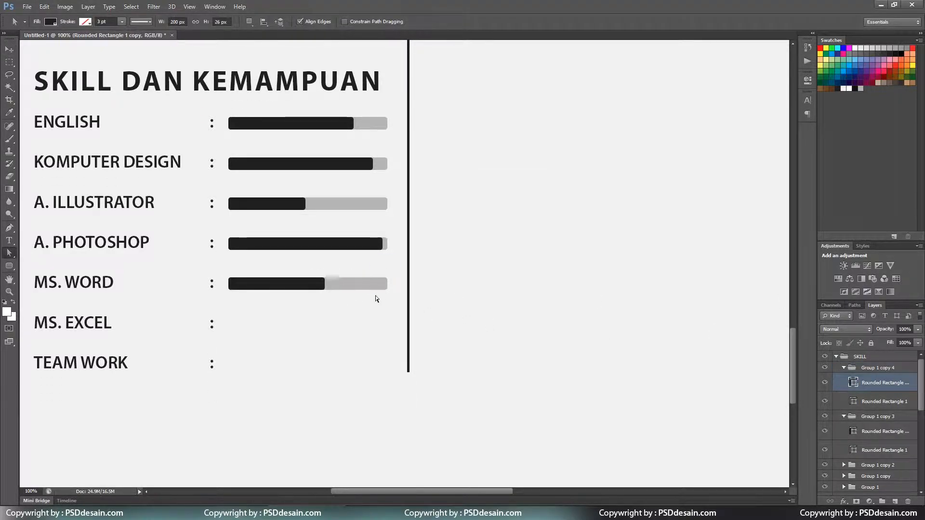
Copy the bar to the MS. EXCEL row and shorten its dark fill.
left_click(873, 369)
key("v")
left_click_drag(313, 286, 305, 349, "alt")
key("Down")
key("Down")
key("Down")
key("Down")
key("Down")
key("a")
left_click(882, 383)
key("shift+Left")
key("shift+Left")
key("shift+Left")
key("shift+Left")
key("shift+Left")
key("shift+Left")
key("shift+Left")
key("shift+Left")
key("shift+Left")
key("shift+Left")
Copy the bar to the TEAM WORK row and set its dark fill to 190 px.
left_click(874, 368)
key("v")
left_click_drag(347, 290, 349, 326, "alt")
key("Down")
key("Down")
key("Down")
key("a")
left_click(290, 348)
left_click(474, 228)
left_click(881, 382)
left_click_drag(289, 347, 267, 374)
key("shift+Right")
key("shift+Right")
key("shift+Right")
key("shift+Right")
key("shift+Right")
key("shift+Right")
key("shift+Right")
key("shift+Right")
key("shift+Right")
key("shift+Right")
key("shift+Right")
key("shift+Right")
key("shift+Right")
key("shift+Left")
key("shift+Left")
key("shift+Left")
key("shift+Left")
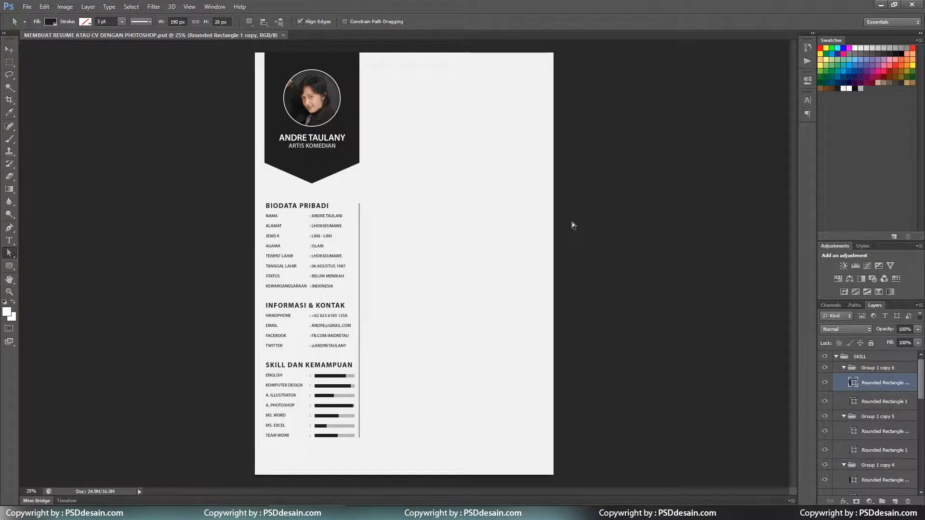
Collapse the skill bar groups and rename the BIODATA PRIBADI copy group to INFORMASI DAN KONTAK.
left_click(843, 367)
left_click(843, 379)
left_click(843, 390)
left_click(842, 400)
left_click(843, 412)
left_click(843, 423)
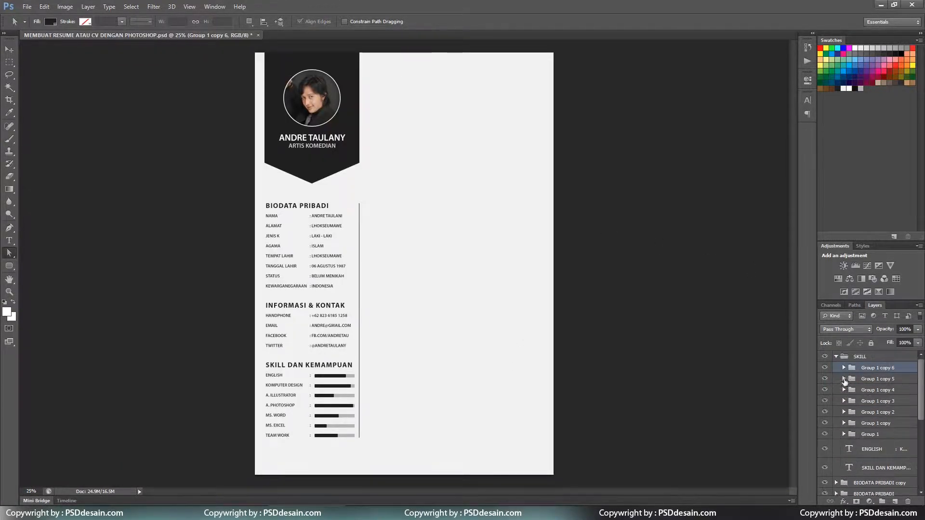
left_click(836, 356)
double_click(874, 367)
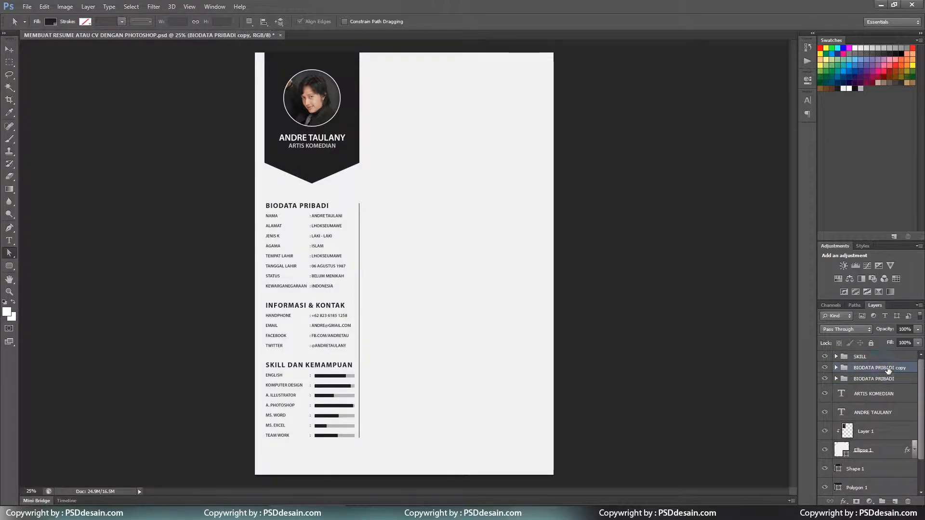
type("infora")
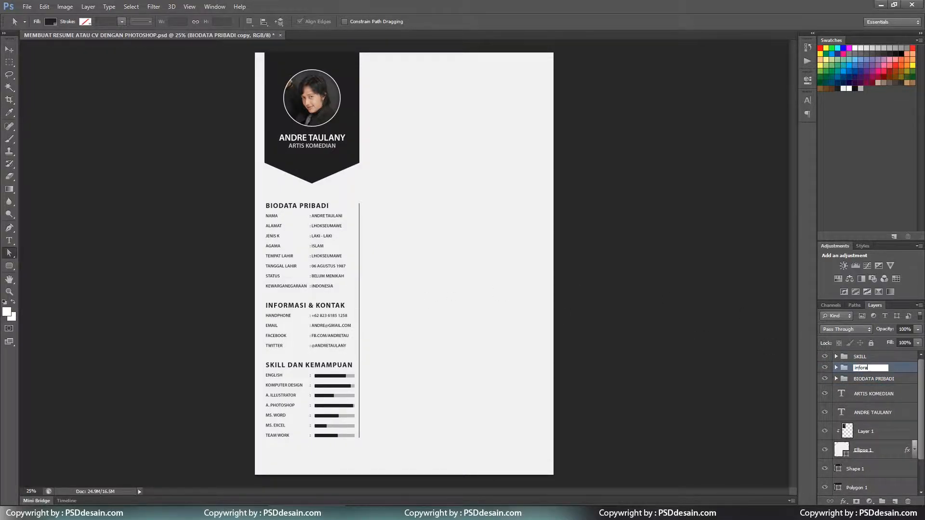
type("SI DAN KONTAK")
key("Return")
Group the three left-column section groups into a group named BAGIAN KIRI.
key("v")
left_click(879, 357)
left_click(885, 379, "shift")
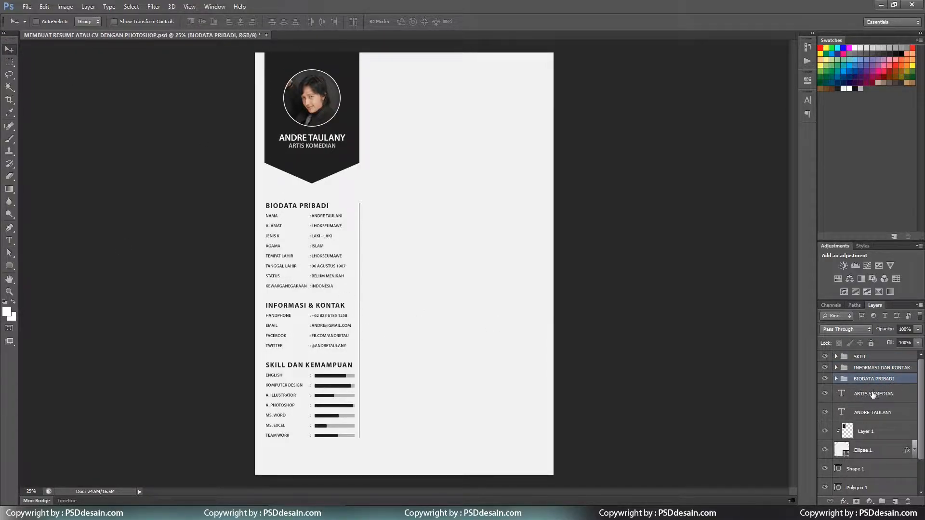
key("ctrl+g")
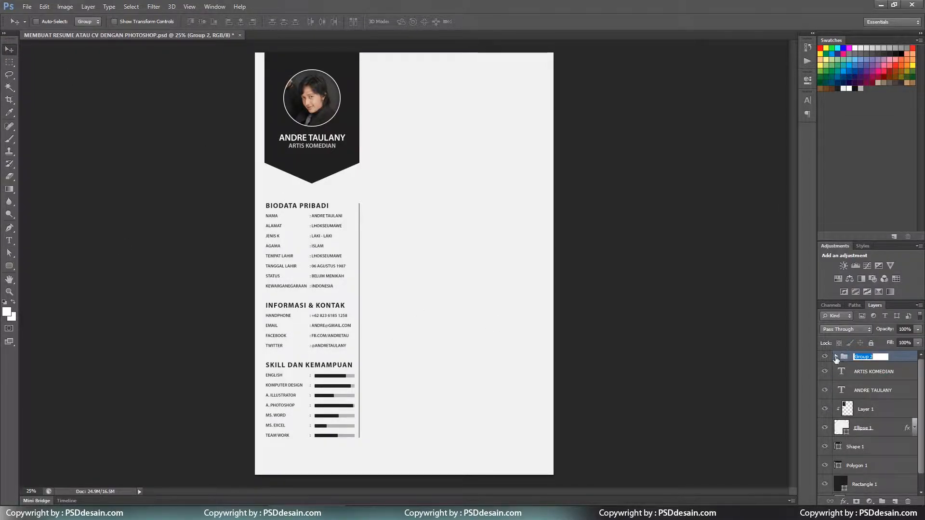
left_click(835, 356)
double_click(862, 356)
type("BAGIAN KIRI")
key("Return")
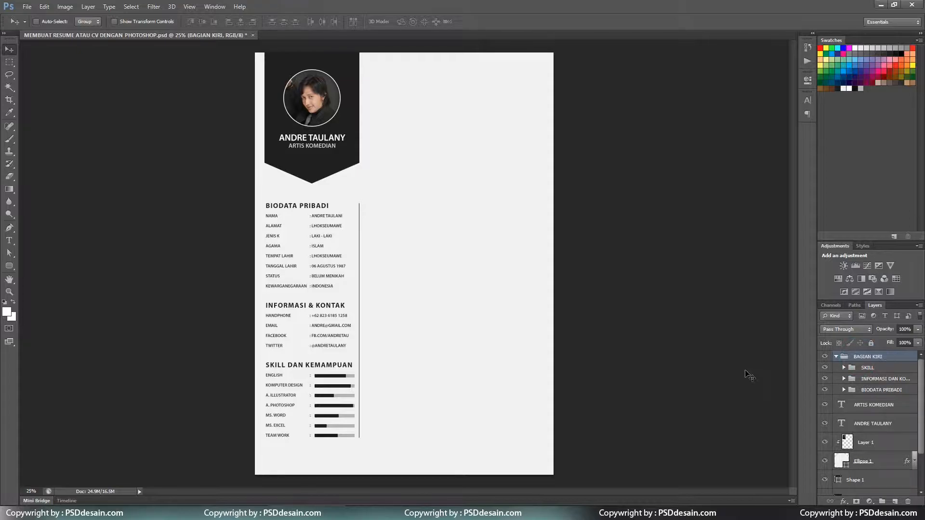
Duplicate the INFORMASI DAN KONTAK group and move the copy to the right column's top.
left_click(887, 380)
right_click(887, 382)
left_click(828, 150)
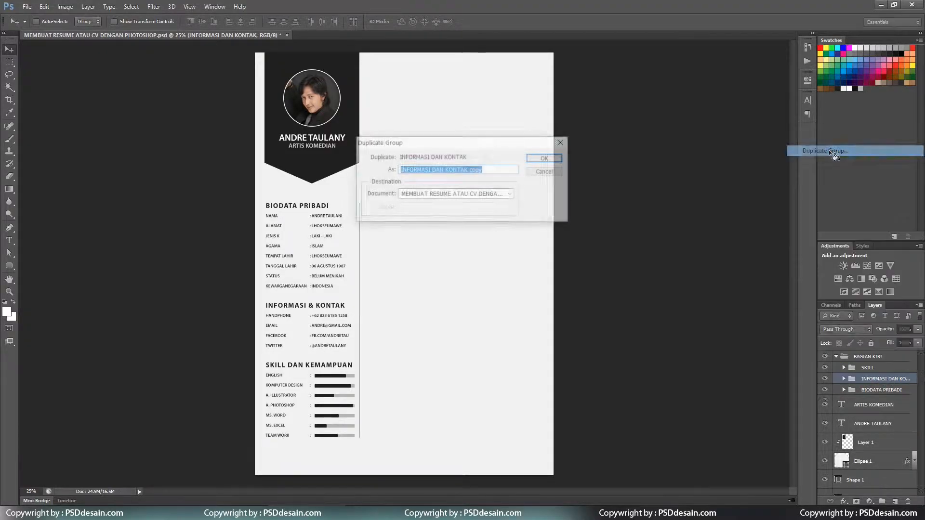
key("Return")
left_click_drag(879, 385, 867, 359)
left_click_drag(321, 314, 412, 102)
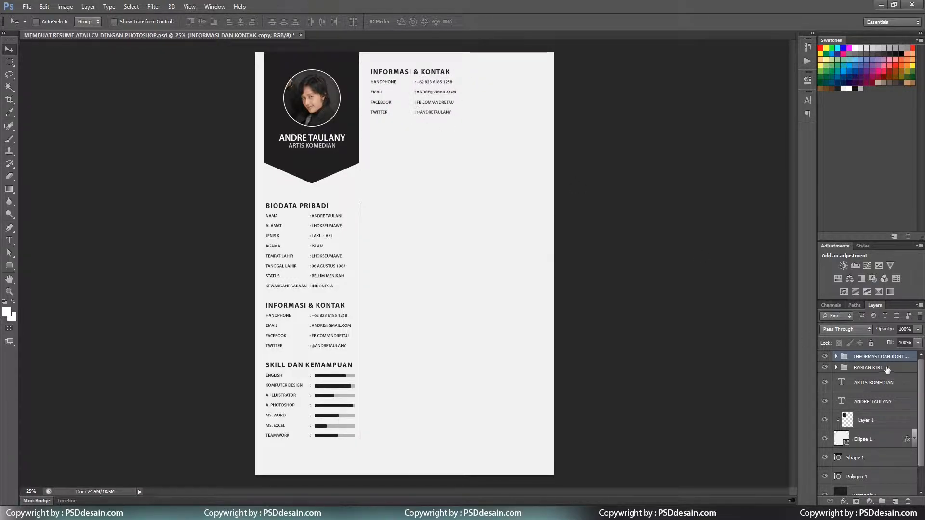
Wrap the copied contact group in a new group named BAGIAN KANAN.
key("ctrl+g")
double_click(864, 356)
type("BAGIAN KANAN")
key("Return")
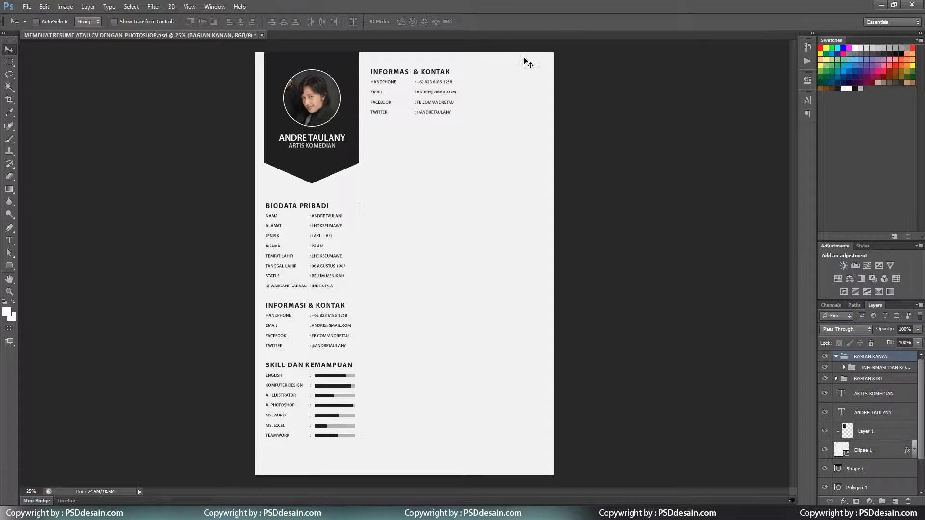
double_click(402, 71)
Rename the top-right heading to RIWAYAT PENDIDIKAN and select the copied contact text.
type("RIWAT")
type("AT PENDIDIKAN")
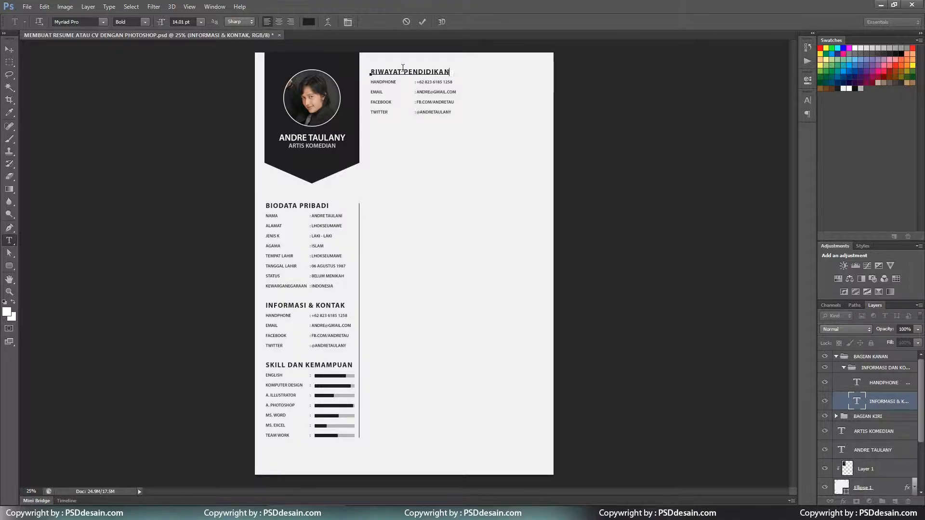
key("ctrl+Return")
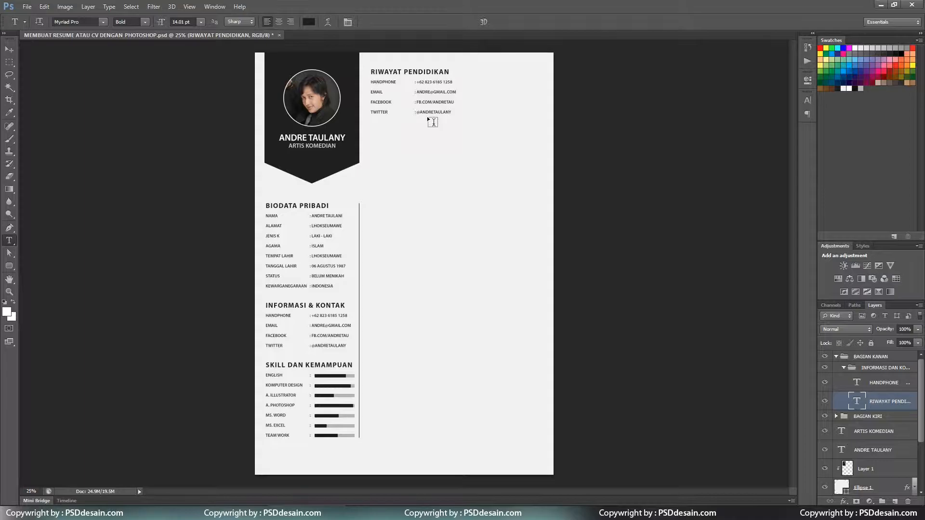
left_click(388, 89)
key("ctrl+a")
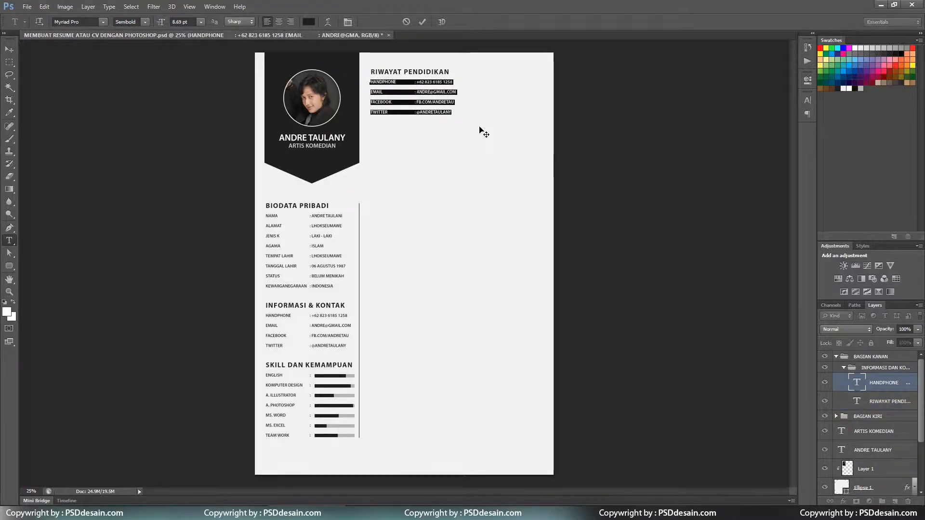
key("ctrl+Return")
Launch Character Map to get a bullet character for the contact text.
left_click(372, 81)
key("super")
type("CHA")
key("Return")
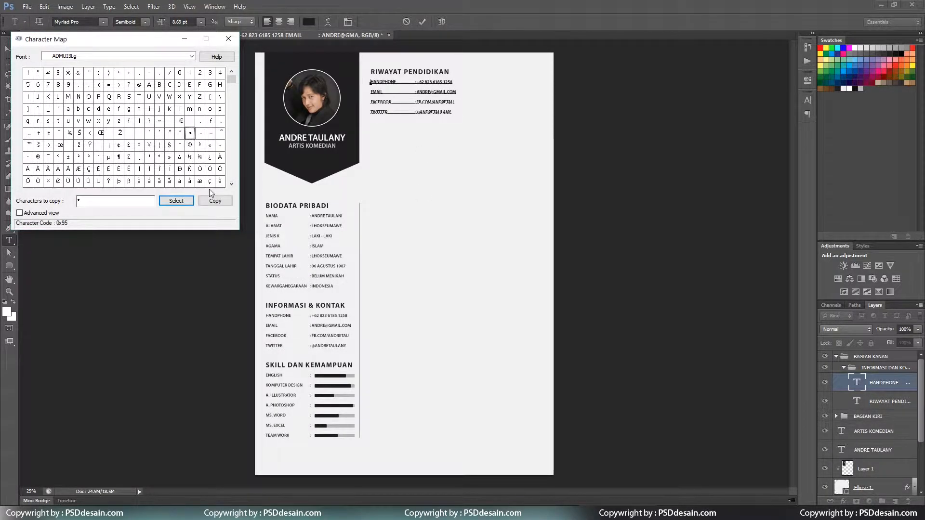
left_click(390, 92)
key("ctrl+a")
left_click(412, 98)
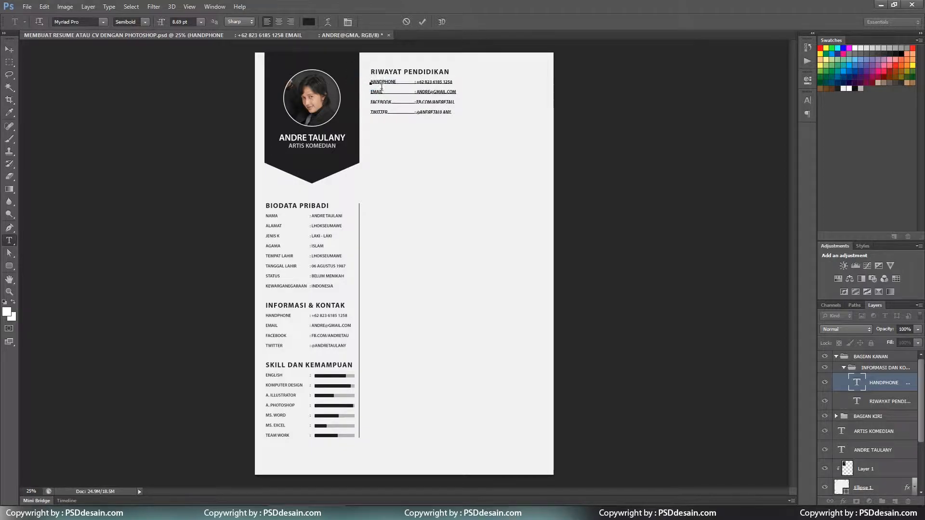
left_click(422, 22)
Paste a bullet before HANDPHONE and push HANDPHONE down onto the next line.
key("ctrl+plus")
scroll(345, 188, "up", 6)
left_click(346, 188)
key("ctrl+a")
type("•")
key("ctrl+z")
left_click(395, 198)
left_click(343, 187)
key("Return")
key("Left")
key("alt+Tab")
key("alt+Tab")
key("alt+Tab")
Type SEKOLAH DASAR after the bullet with a BOGOR line beneath it.
left_click(226, 38)
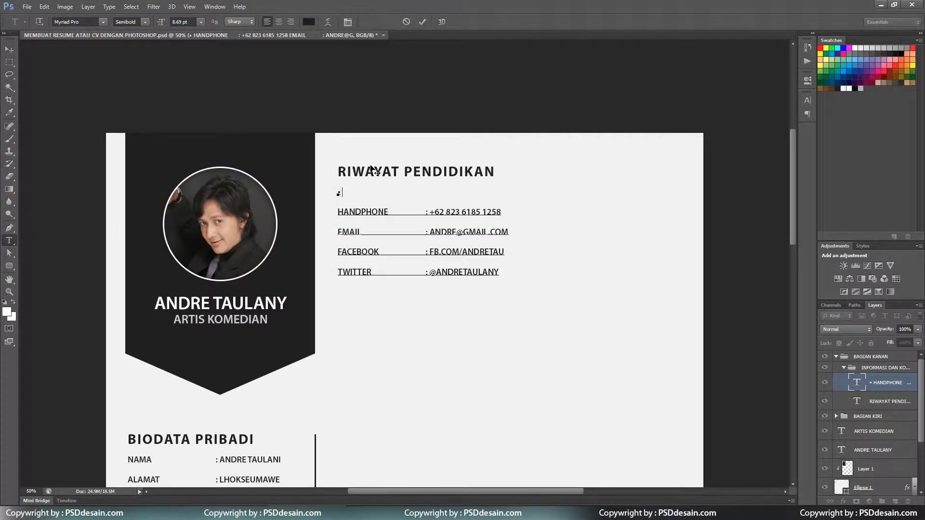
type("SEKOLAH DASAR")
key("Return")
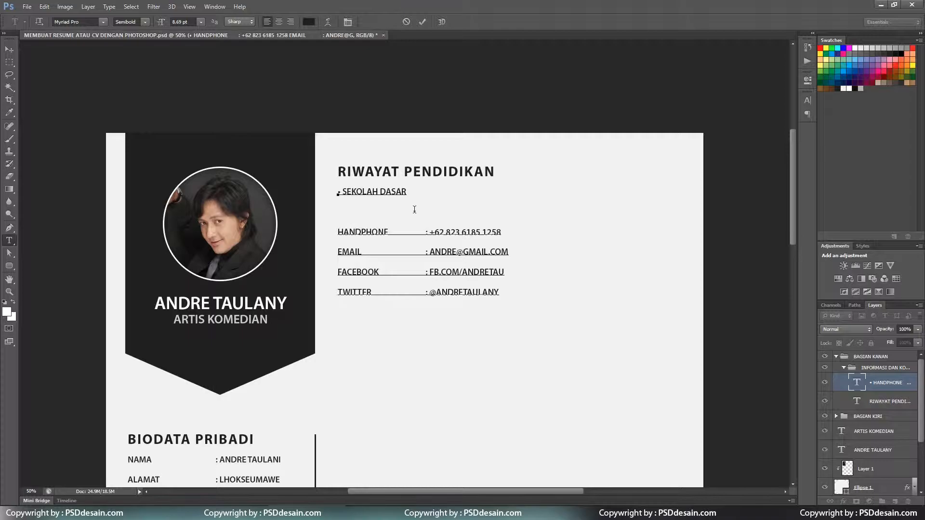
type("BOGOR EDUCARE")
key("BackSpace")
key("BackSpace")
key("BackSpace")
key("BackSpace")
key("BackSpace")
key("BackSpace")
key("BackSpace")
key("ctrl+Return")
Rename the bullet to PENDIDIKAN DASAR and replace BOGOR with TK YAPIRI PENJAS (1993 - 1994).
left_click_drag(343, 192, 410, 194)
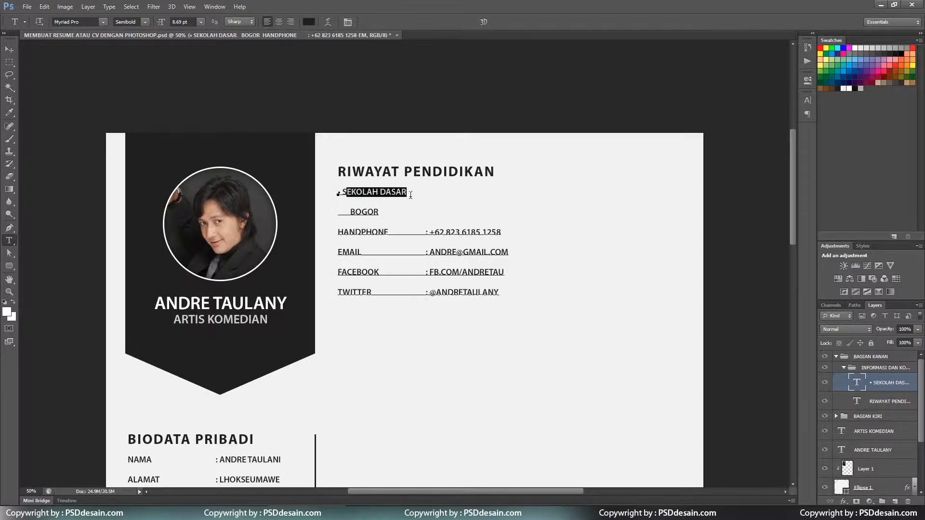
type("S")
type("ENDIDIKAN DASAR")
key("Down")
key("shift+Left")
key("shift+Left")
key("shift+Left")
key("shift+Left")
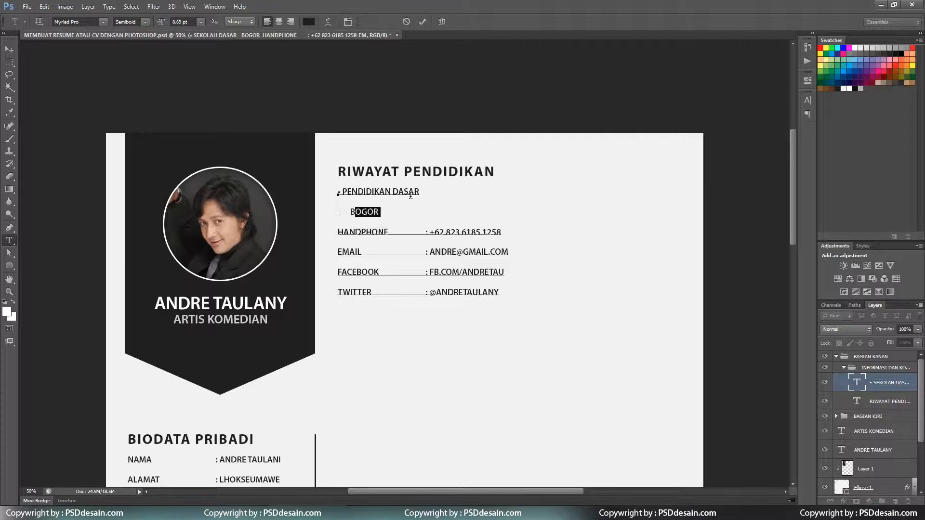
type("TK YAPIRI PENJAS (1")
scroll(410, 195, "down", 5)
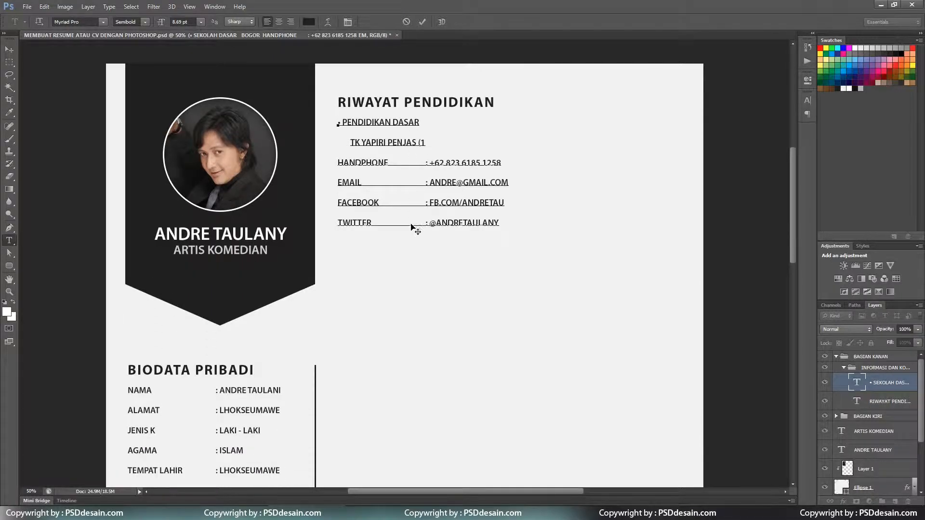
scroll(409, 231, "up", 3)
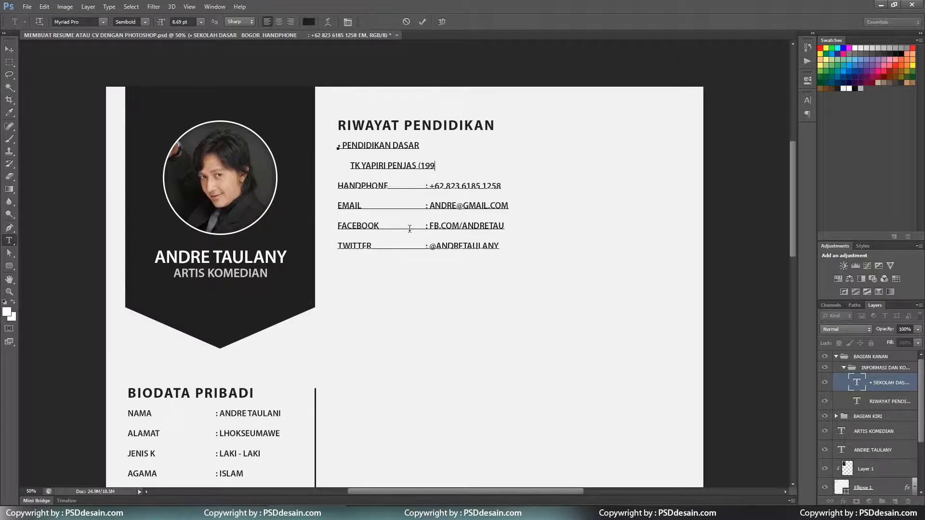
type("(1993 - 1994)")
Add the SD KEUTAPANG BARU entry with DEPOK on the next line.
key("Return")
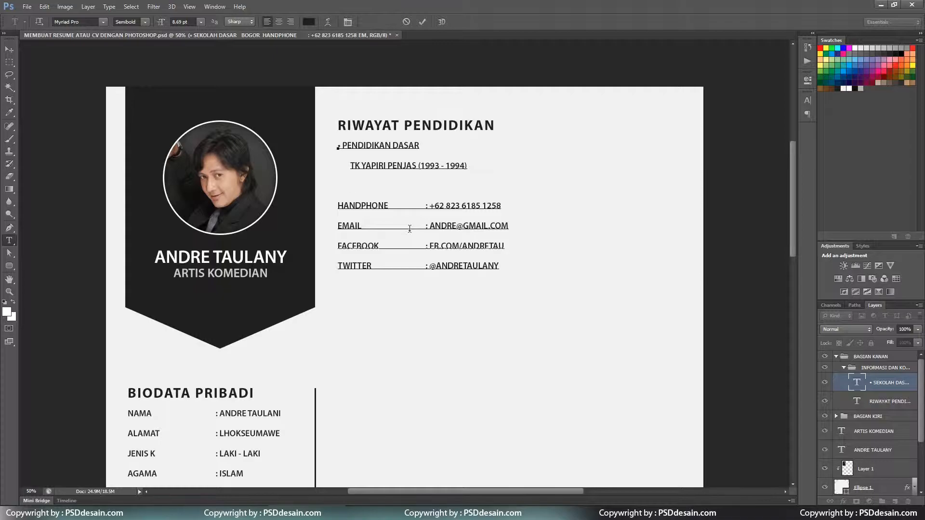
type("SD KEUTAPANG BARU ")
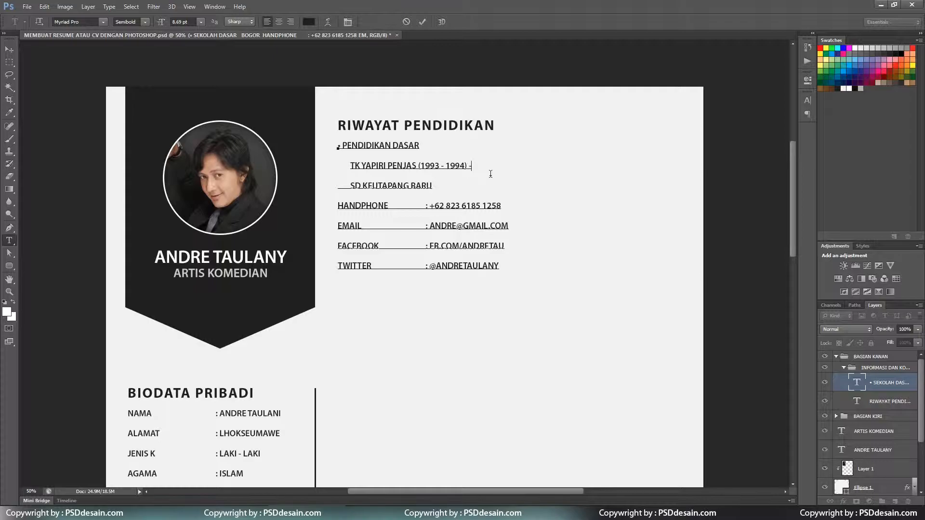
type("DEPO")
type("POK")
key("Return")
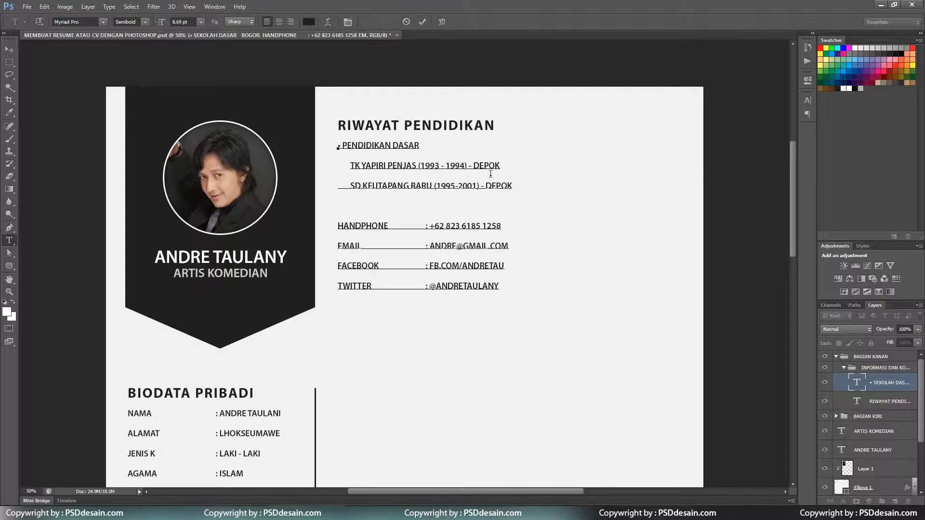
Duplicate the PENDIDIKAN DASAR bullet line and change it to PENDIDIKAN MENENGAH.
left_click_drag(420, 145, 326, 145)
key("ctrl+c")
left_click(351, 200)
key("ctrl+v")
double_click(406, 207)
type("MENENGAH")
key("Return")
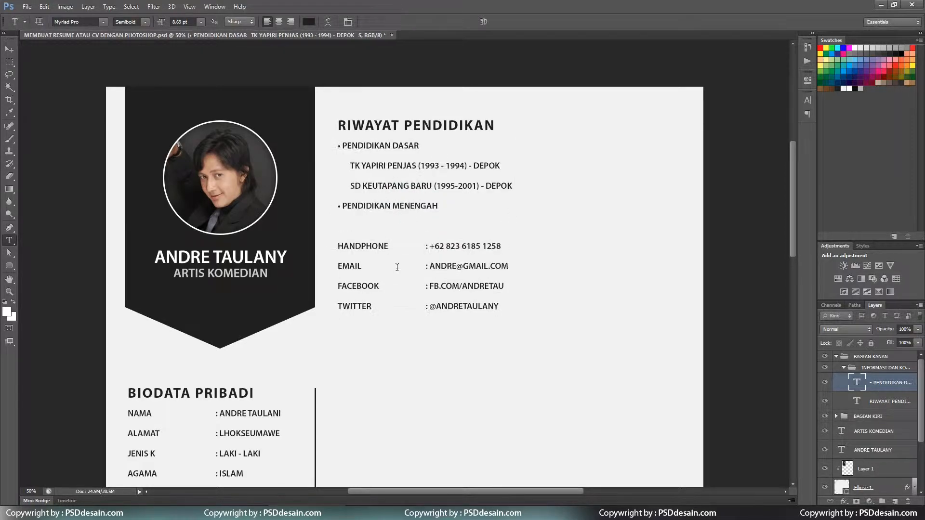
Add the indented SMP NEGERI 1 TASIKMALAYA entry with years (2001-2008).
key("Tab")
type("SMP NEG")
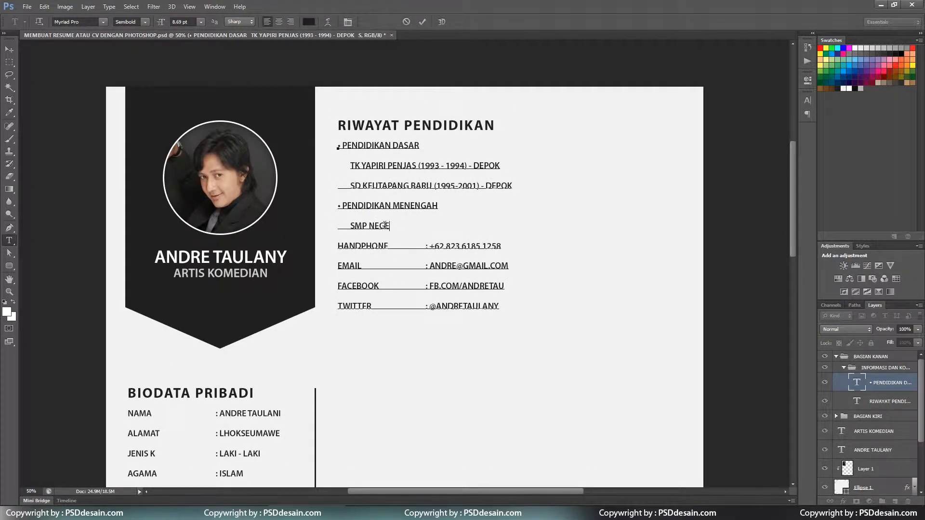
type("ERI 1 TASIK MALA")
key("BackSpace")
key("BackSpace")
key("BackSpace")
key("BackSpace")
key("BackSpace")
key("BackSpace")
type("KMALAYA")
key("Return")
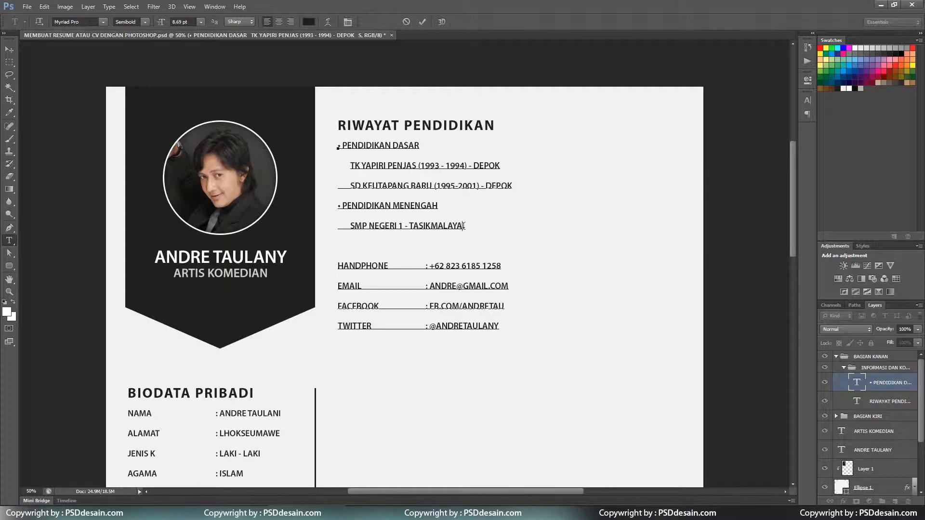
type("()")
key("Left")
type("2001-")
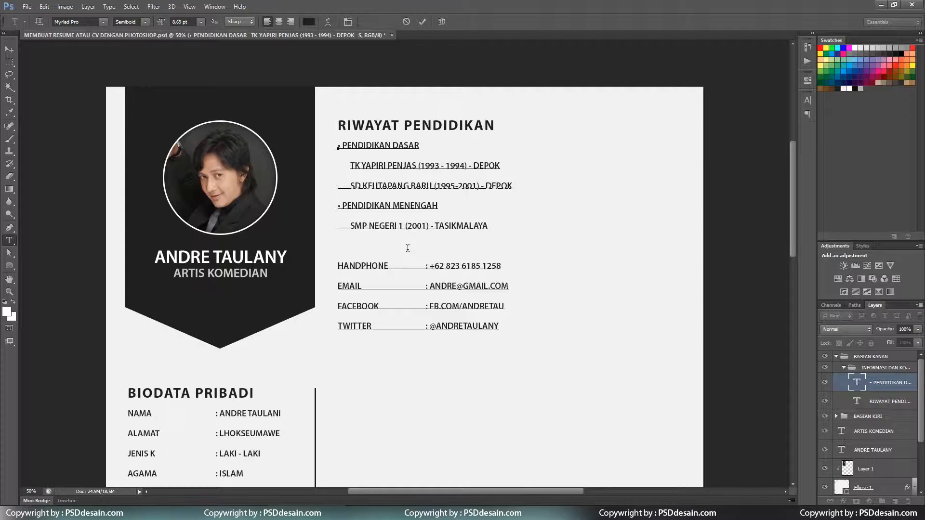
type("2008")
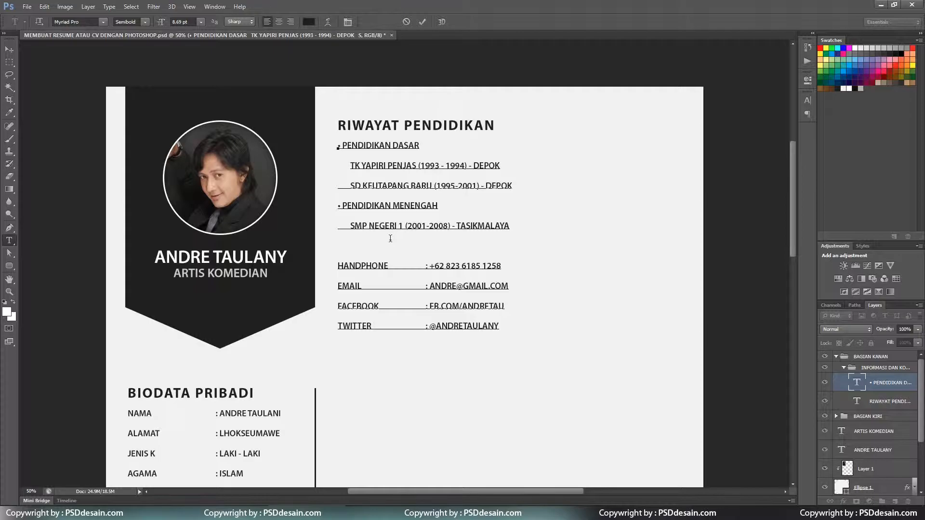
key("BackSpace")
Replace the remaining contact lines with a PENDIDIKAN ATAS bullet and an SMA NEGERI 1 entry.
key("ctrl")
key("ctrl+v")
double_click(411, 243)
type("ATAS")
key("Return")
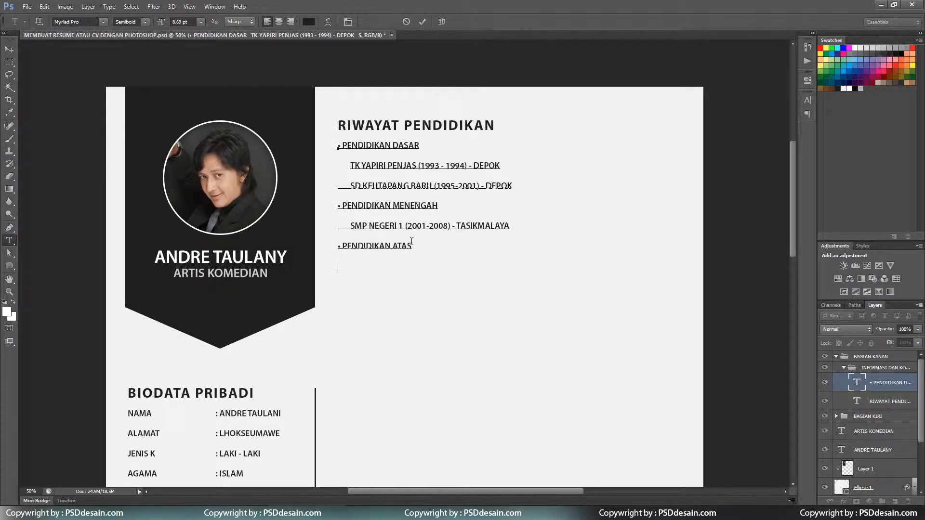
type("SMA NEGER")
key("BackSpace")
key("BackSpace")
type("(208")
type("00")
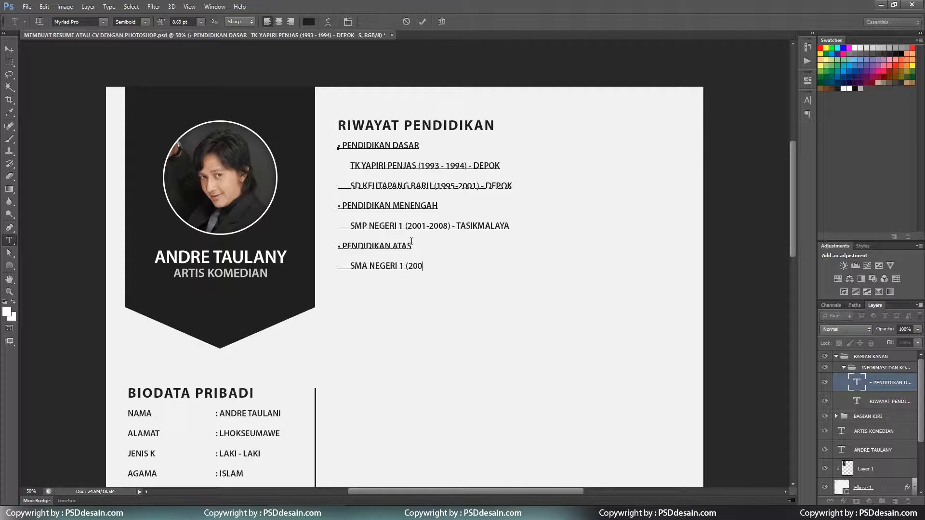
type("-2011")
Correct the SD, SMP and SMA year digits and add BANDA ACEH to the SMA line.
left_click_drag(455, 188, 472, 188)
type("4-20")
left_click_drag(425, 226, 421, 227)
type("03")
type("3-2")
left_click_drag(422, 266, 449, 268)
type("0")
key("BackSpace")
key("BackSpace")
type("BANDA ACEH")
mouse_move(413, 246)
left_mouse_down()
mouse_move(340, 236)
mouse_move(412, 247)
left_mouse_up()
Add a PENDIDIKAN TINGGI bullet listing POLITEKNIK NEGERI LHOKSEUMAWE (2006-2010).
key("ctrl+c")
left_click(357, 284)
key("ctrl+v")
key("ctrl+shift+Left")
type("TINGGI")
key("Return")
type("POLITEKNIK NEGERI LHOKSEUMAWE (2006-2010)       ")
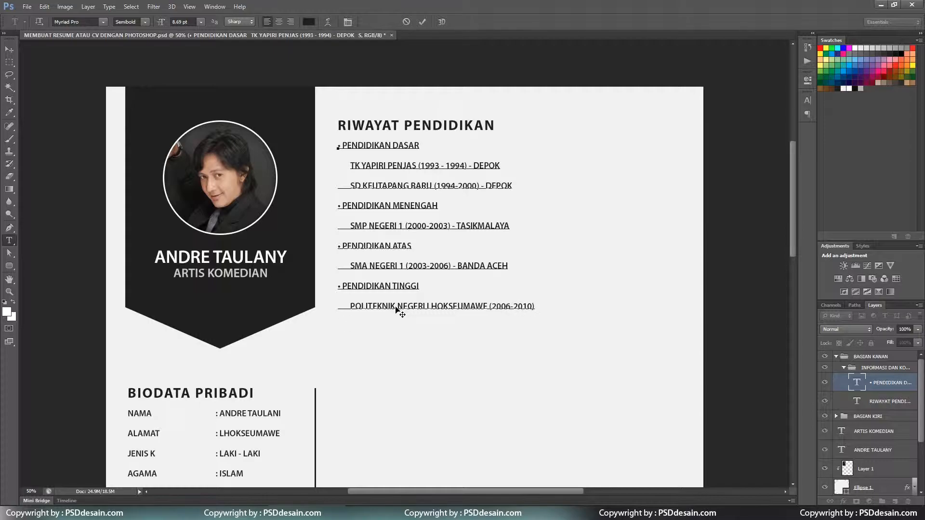
type("BACHELOR OF IT")
Add the line BACHELOR OF IT AT KUTM (KHMER UNIVERSITY OF TECHNOLOGY AND MANAGEMENT).
key("BackSpace")
key("BackSpace")
type("o")
key("BackSpace")
key("BackSpace")
key("BackSpace")
key("BackSpace")
key("BackSpace")
key("BackSpace")
key("BackSpace")
key("BackSpace")
key("BackSpace")
type("ACHELOR OF IT (INFORMATION TECHNOLOGY")
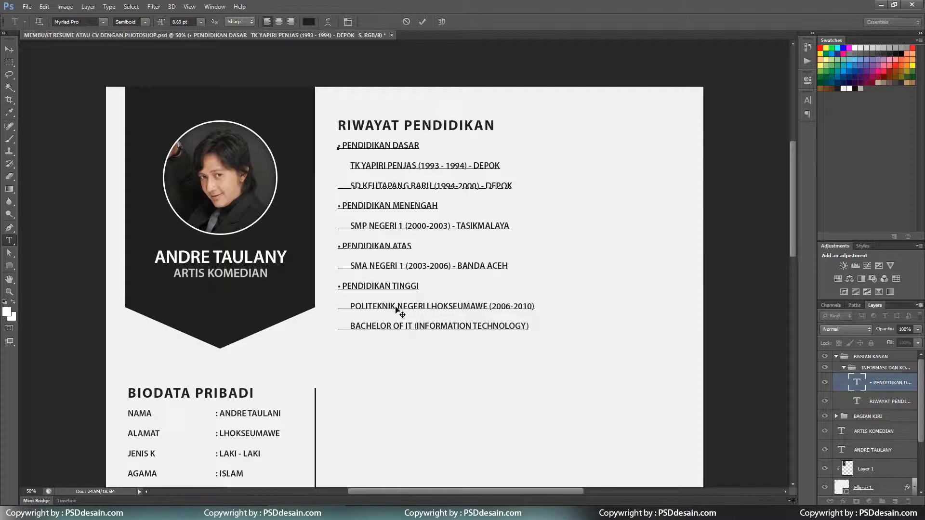
type(") AT kutm")
key("BackSpace")
key("BackSpace")
key("BackSpace")
key("BackSpace")
key("BackSpace")
type("KUTM (KHMER")
type("UNIVERSITY")
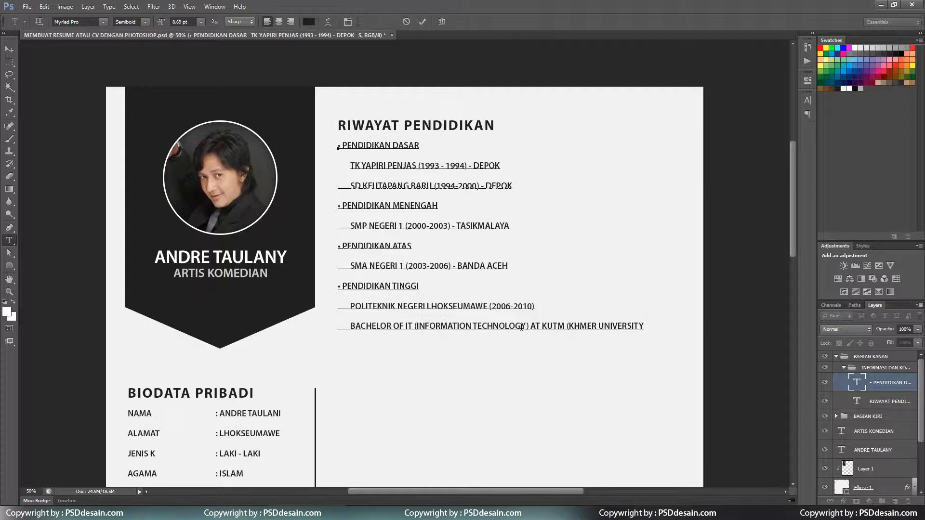
left_click_drag(530, 326, 413, 326)
key("BackSpace")
key("BackSpace")
left_click(537, 327)
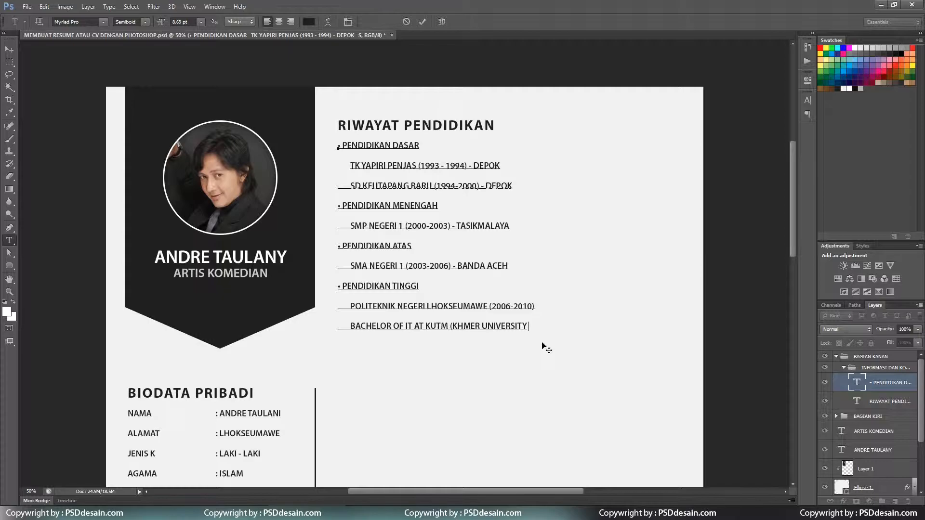
type("OF TECHNOLOGY AND MANAGEMENT)")
key("ctrl")
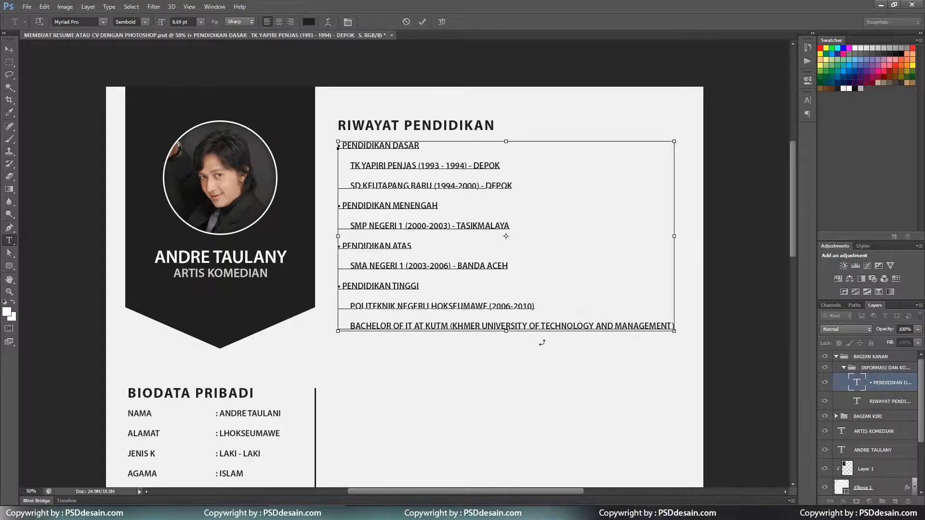
key("ctrl+minus")
Show the Character settings and set the education text's leading to Auto.
left_click_drag(469, 190, 478, 202)
left_click(478, 203)
left_click(807, 101)
left_click(422, 22)
left_click(788, 120)
left_click(783, 131)
scroll(500, 243, "down", 4)
scroll(465, 225, "up", 5)
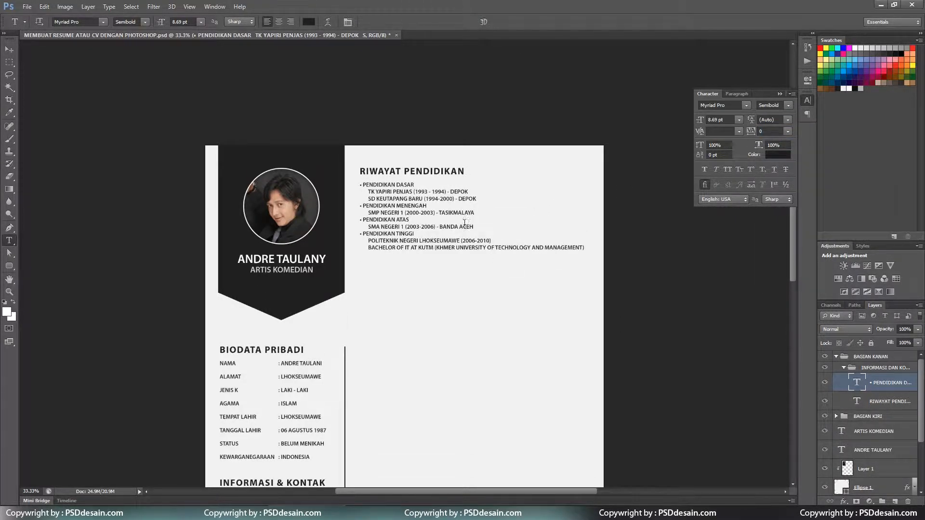
Set the TK YAPIRI and SD KEUTAPANG lines to 10 pt leading.
left_click_drag(414, 185, 438, 225)
left_click(787, 120)
left_click(780, 177)
left_click(769, 120)
type("10")
Apply 10 pt leading to the SMP entry lines, then cancel the text edit.
left_click(420, 244)
left_click(788, 119)
left_click(780, 176)
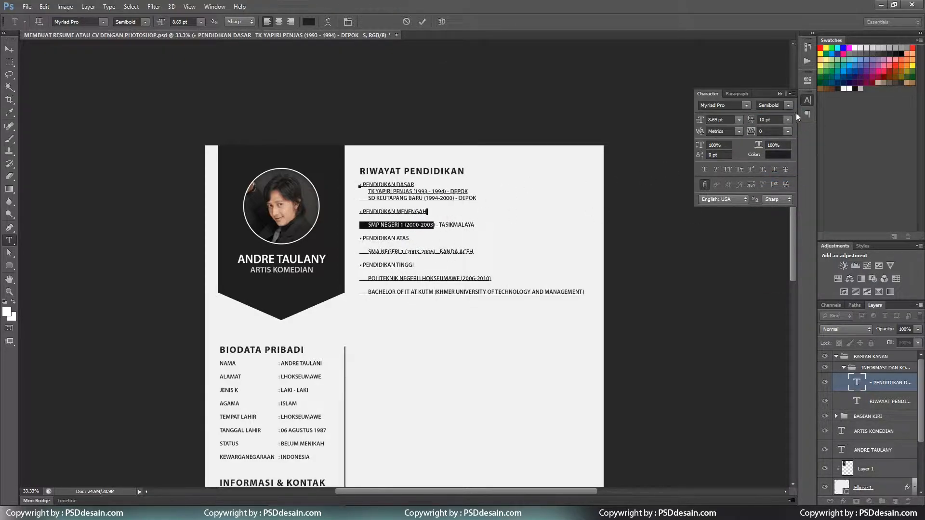
left_click(436, 212)
left_click(406, 21)
Re-edit the education text and reapply 10 pt leading to the TK YAPIRI, SD KEUTAPANG and SMP lines.
left_click(414, 184)
left_click_drag(414, 185, 474, 224)
left_click(787, 120)
left_click(784, 176)
left_click(788, 120)
left_click(780, 176)
Give the SMA line and the POLITEKNIK and BACHELOR lines 10 pt leading, then commit.
left_click_drag(410, 232, 474, 245)
left_click(788, 120)
left_click(780, 176)
left_click_drag(414, 251, 503, 273)
left_click(787, 120)
left_click(787, 203)
key("ctrl+Return")
Apply 10 pt leading before the BACHELOR line, testing a line join that is undone.
left_click(787, 119)
left_click(781, 176)
left_click(515, 258)
key("Delete")
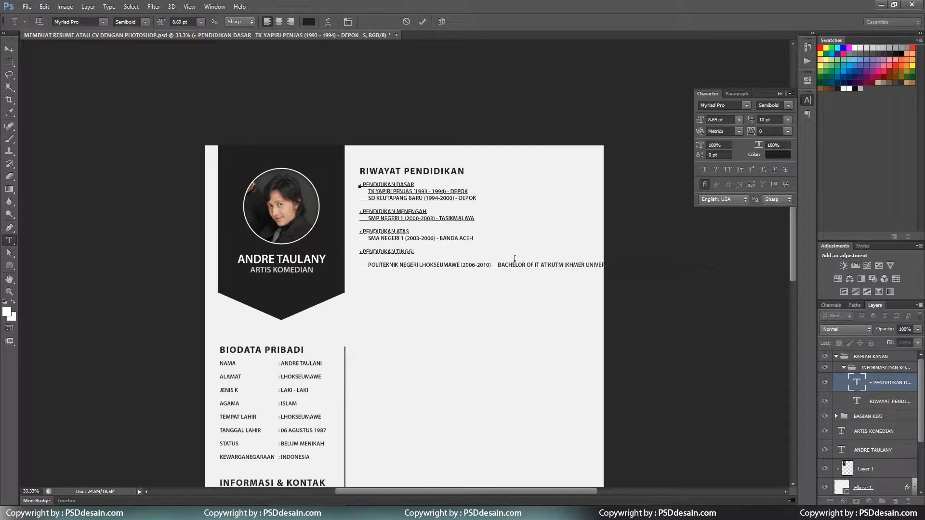
key("ctrl+z")
key("ctrl+Return")
Set the BACHELOR line to 10 pt leading, briefly trying 9 pt on both lines.
left_click_drag(495, 259, 585, 272)
left_click(787, 119)
left_click(780, 179)
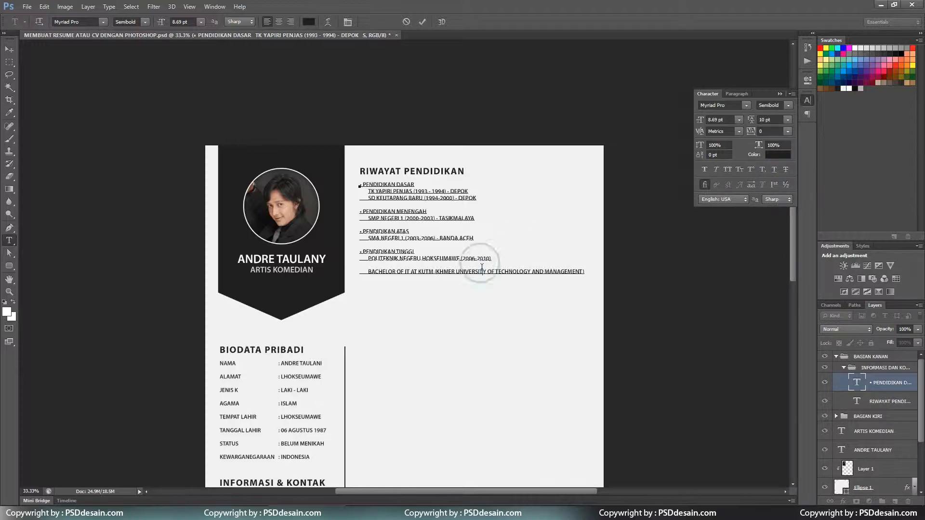
left_click_drag(494, 271, 489, 254)
left_click(787, 119)
left_click(782, 167)
left_click(787, 119)
left_click(784, 177)
Re-break the BACHELOR line, then try 11 pt leading on the PENDIDIKAN TINGGI entry and undo it.
left_click(505, 261)
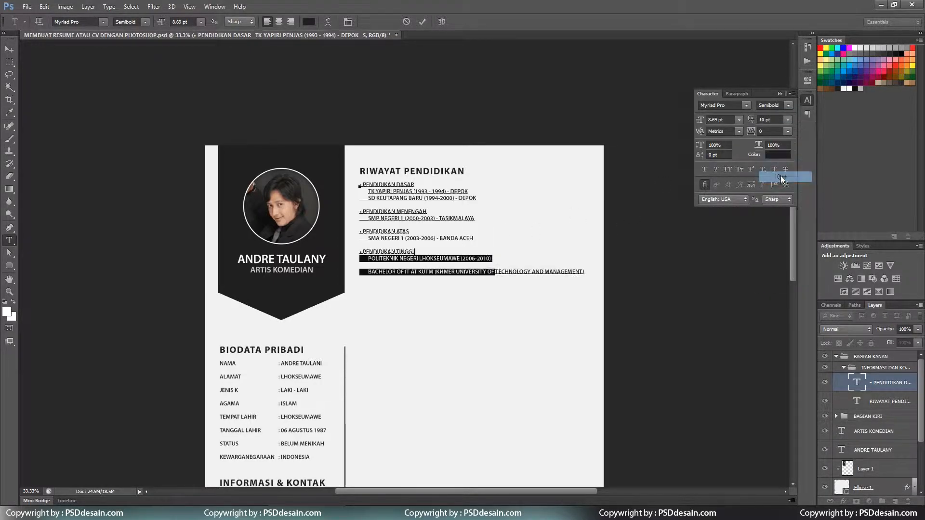
key("Delete")
key("Return")
key("ctrl+Return")
left_click_drag(494, 269, 359, 245)
left_click(788, 119)
left_click(773, 178)
key("ctrl+z")
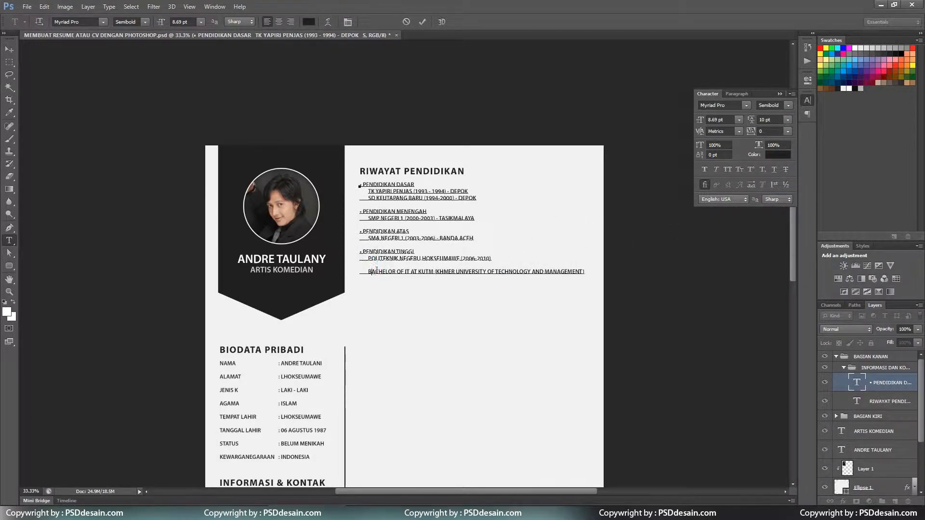
Try 8 pt leading on the BACHELOR line before settling on 10 pt.
left_click(788, 120)
left_click(789, 177)
mouse_move(363, 272)
left_mouse_down()
mouse_move(367, 263)
mouse_move(367, 272)
left_mouse_up()
left_click(378, 272)
left_click(788, 120)
left_click(777, 156)
left_click(788, 120)
left_click(767, 179)
Apply 10 pt leading to the selected BACHELOR line and commit the text edit.
left_click_drag(505, 263, 593, 282)
left_click(788, 120)
left_click(773, 179)
left_click(422, 22)
scroll(586, 299, "down", 1)
key("v")
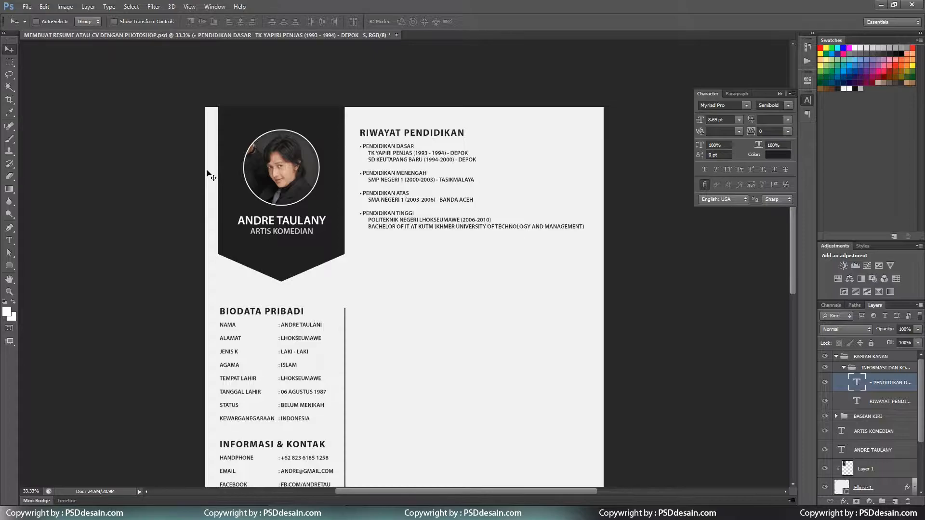
Duplicate the BAGIAN KANAN group downward and retitle the copy's heading 'ADDITIONAL TRAINING'.
left_click(836, 356)
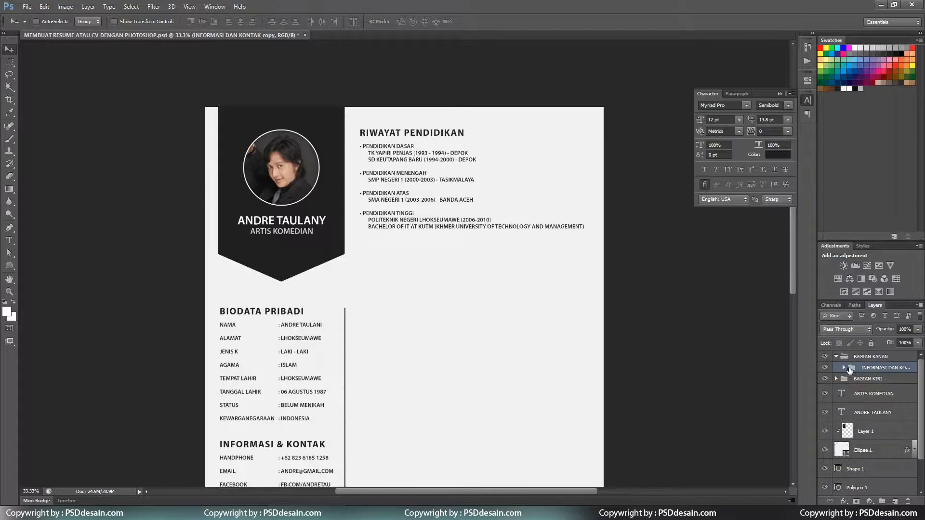
left_click_drag(449, 210, 449, 328)
scroll(490, 264, "down", 1)
key("t")
left_click(408, 226)
key("ctrl+a")
type("AD")
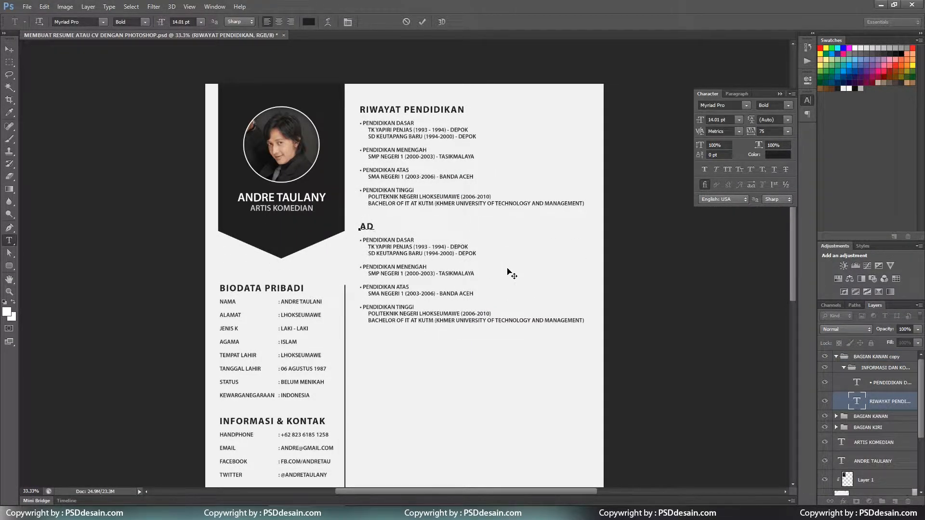
type("DITIONAL TRAINING")
key("ctrl+Return")
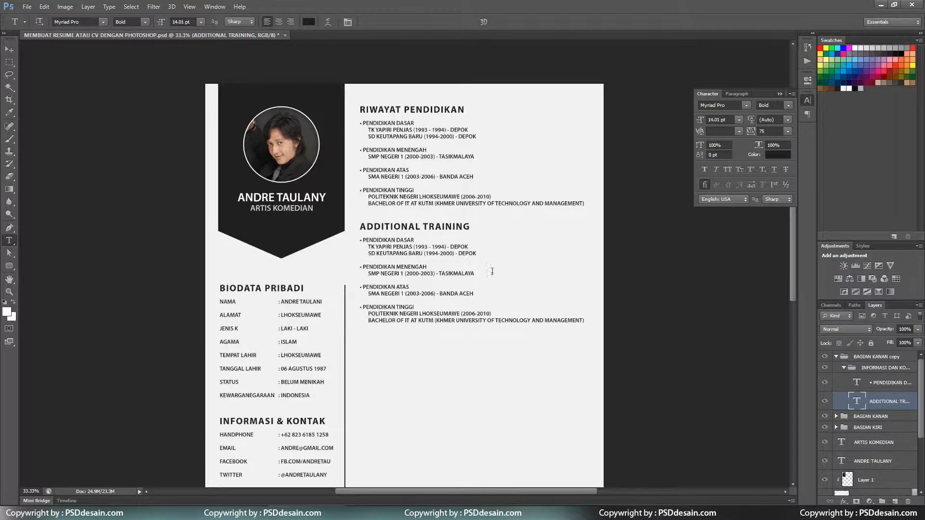
Title the first entry 'MAY - AUGUT' and replace its school lines with Lorem Ipsum text.
left_click_drag(363, 239, 473, 241)
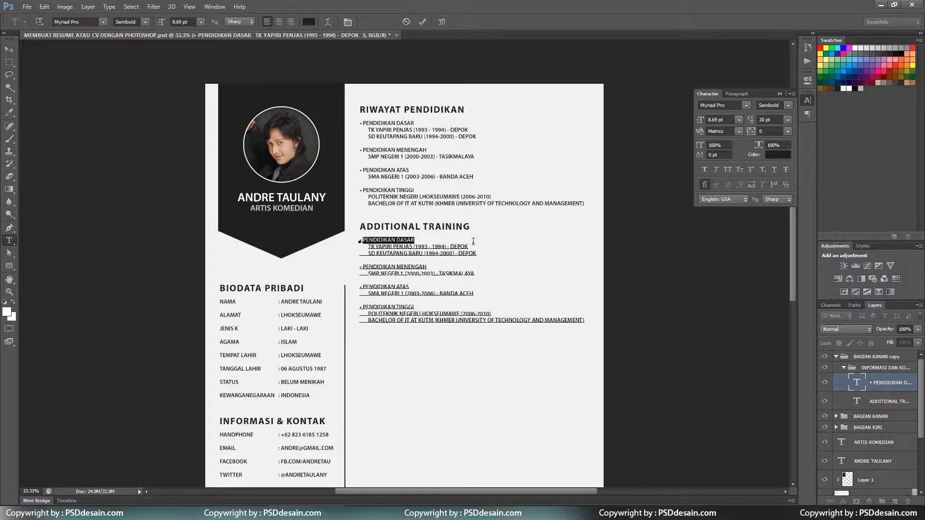
type("MAY - AUGUT")
left_click_drag(360, 244, 498, 255)
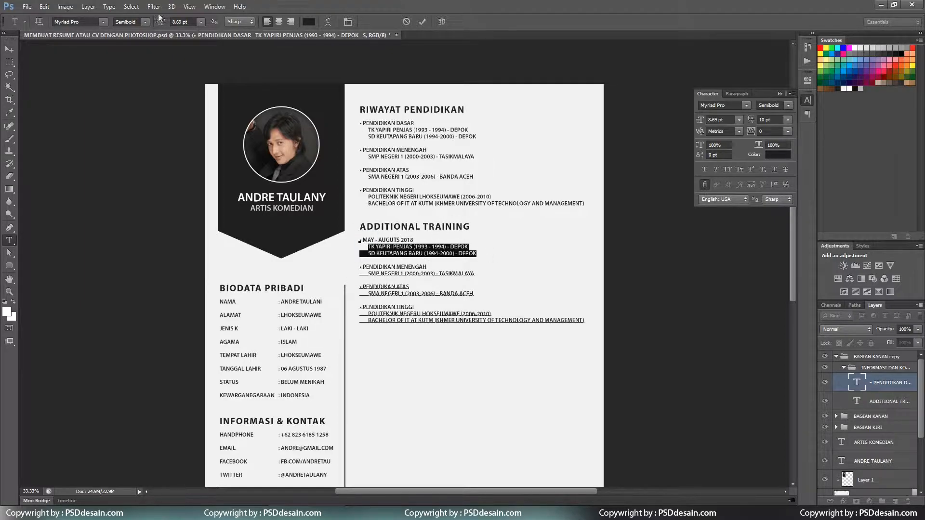
left_click(123, 8)
mouse_move(109, 6)
left_click(144, 180)
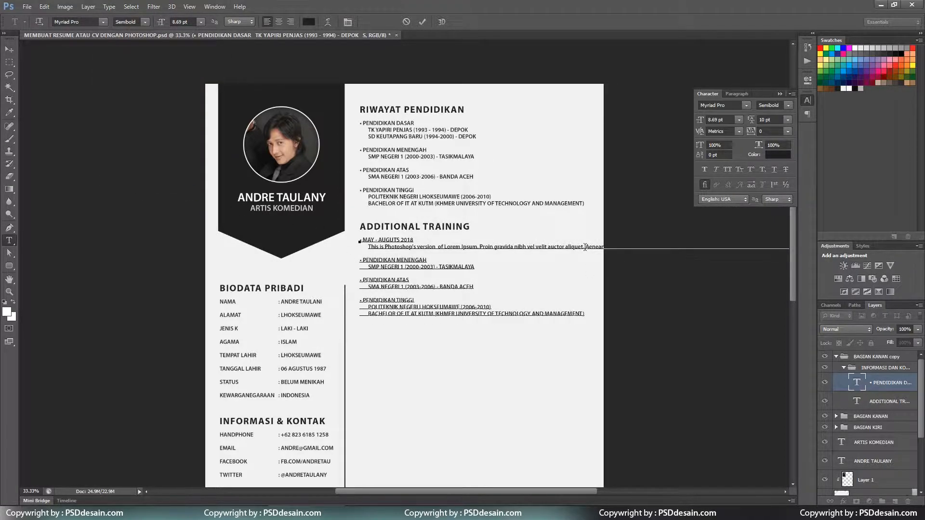
Split the first entry's placeholder text into indented lines and trim the trailing fragment.
key("Tab")
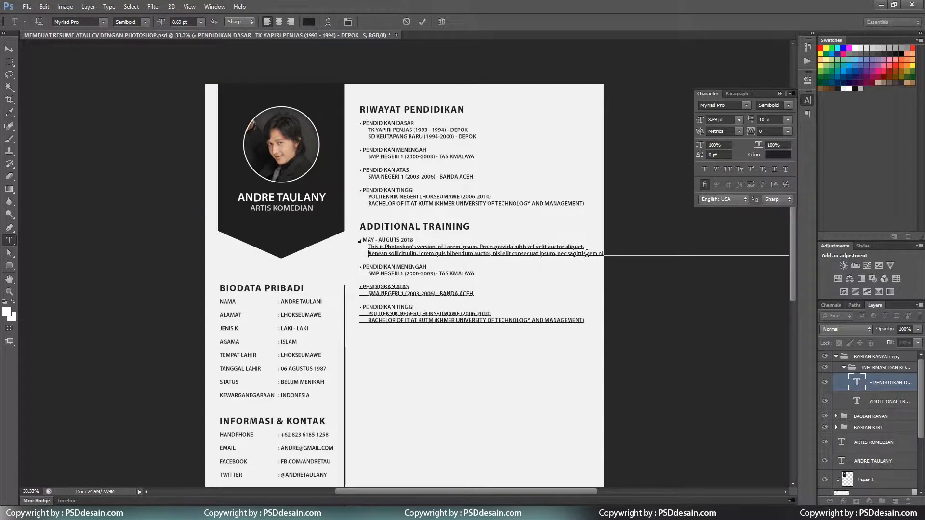
key("Return")
key("Tab")
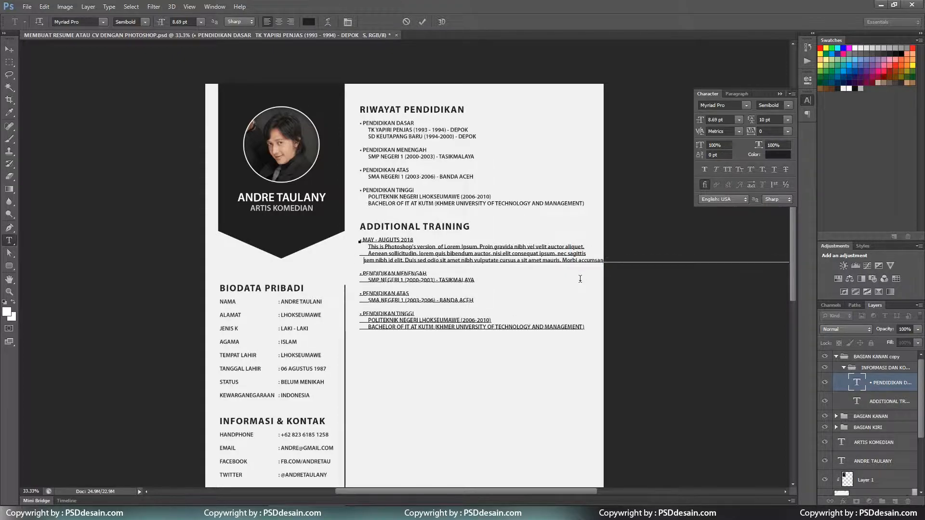
key("Return")
key("Tab")
key("BackSpace")
key("BackSpace")
key("BackSpace")
key("BackSpace")
key("BackSpace")
key("BackSpace")
key("ctrl+Return")
Correct the first entry's date to 'MAY - AGUSTUS 2018'.
key("ctrl+plus")
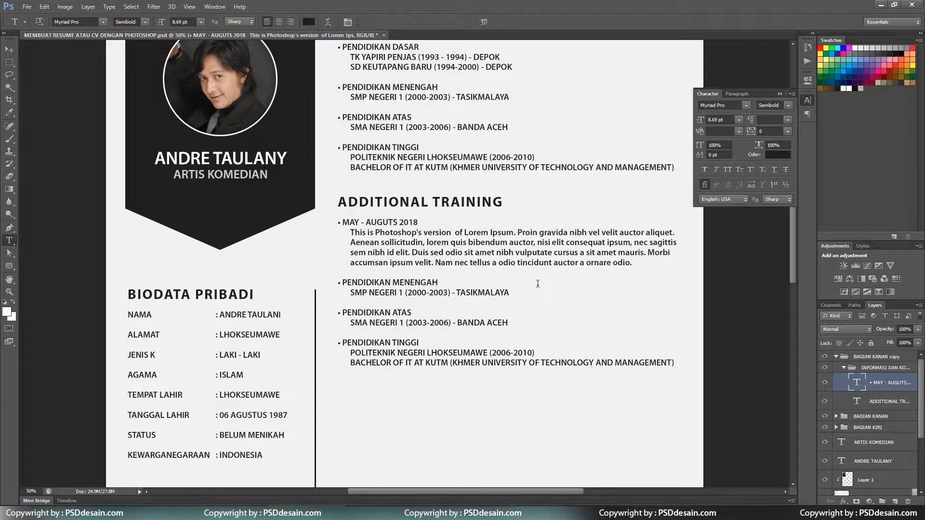
scroll(508, 284, "down", 1)
left_click_drag(344, 250, 491, 249)
left_click(353, 191)
double_click(383, 191)
type("AGUSTUS")
key("ctrl+Return")
Retitle the second entry 'JANUARI - FEBRUARI 2018' and replace SMP NEGERI 1 with placeholder text.
left_click_drag(343, 251, 450, 252)
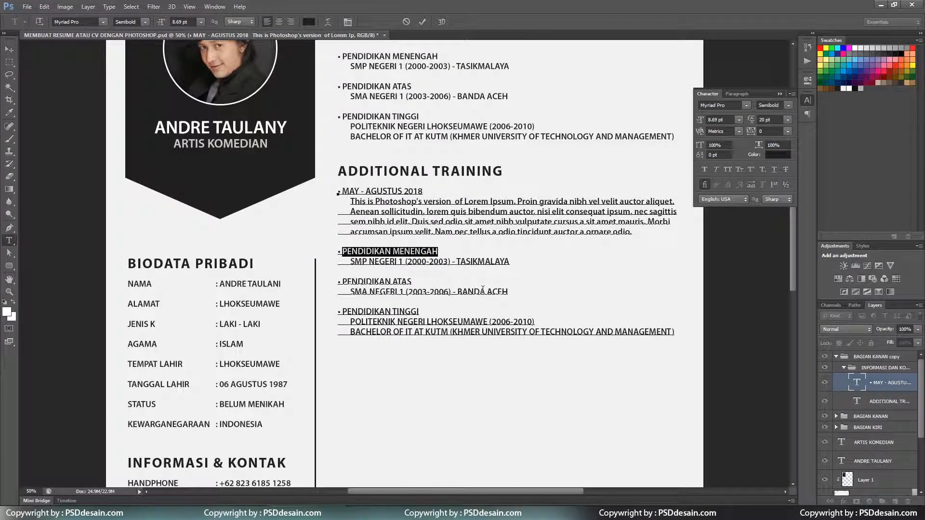
type("JANUARI")
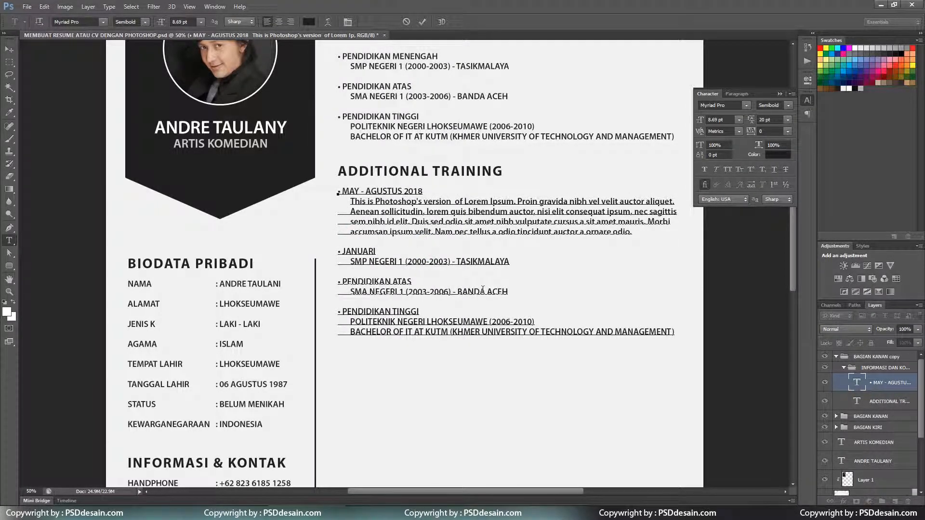
type(" - FEBRUARI 2018")
left_click_drag(350, 261, 533, 264)
key("BackSpace")
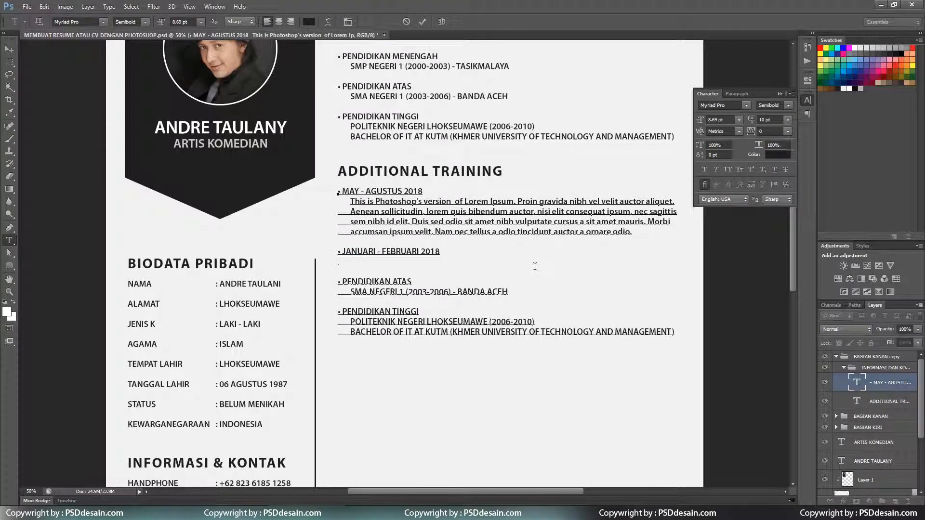
left_click(114, 8)
left_click(126, 182)
mouse_move(519, 261)
left_mouse_down()
mouse_move(350, 261)
mouse_move(512, 261)
left_mouse_up()
key("BackSpace")
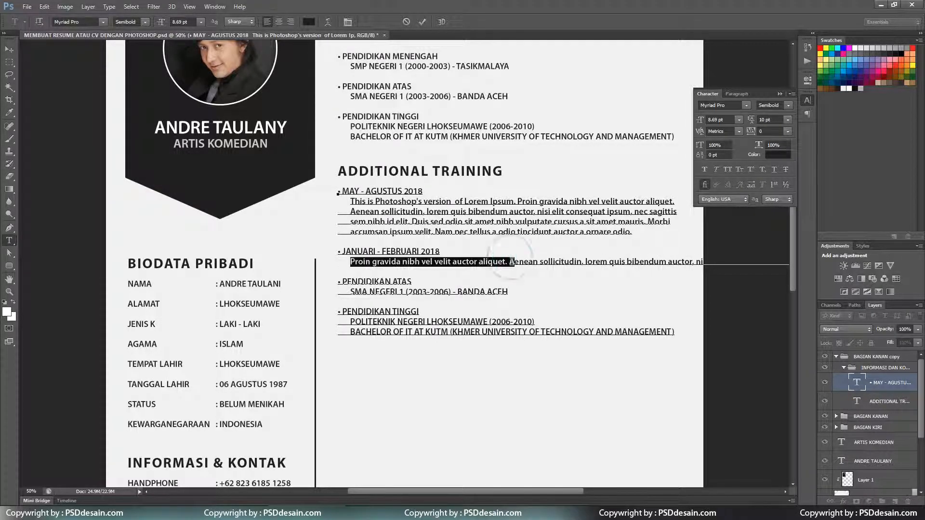
key("BackSpace")
Break the second entry's placeholder into four lines and delete the surplus text.
left_click(678, 262)
key("Return")
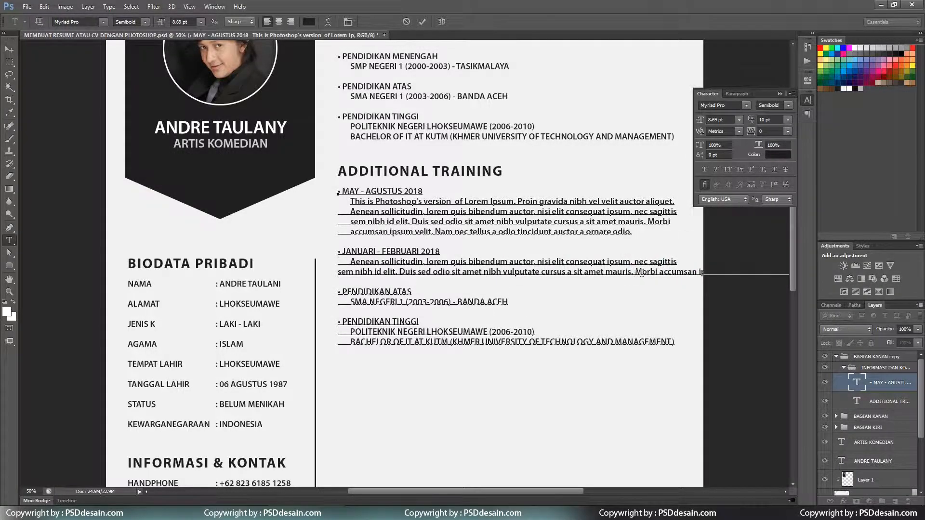
left_click(638, 272)
key("Return")
left_click(645, 282)
key("Return")
left_click(656, 292)
key("Return")
left_click(639, 302)
key("shift+End")
key("BackSpace")
key("ctrl+Return")
Indent each description line of the JANUARI - FEBRUARI entry.
scroll(350, 255, "down", 1)
left_click(339, 265)
key("Tab")
left_click(337, 274)
key("Tab")
left_click(338, 284)
key("Tab")
left_click(339, 294)
key("Tab")
key("BackSpace")
key("Left")
key("Tab")
key("ctrl+Return")
Retitle the third entry 'JANUARI - NOVEMBER 2017' and replace SMA NEGERI 1 with placeholder text.
scroll(429, 215, "down", 3)
scroll(430, 216, "up", 2)
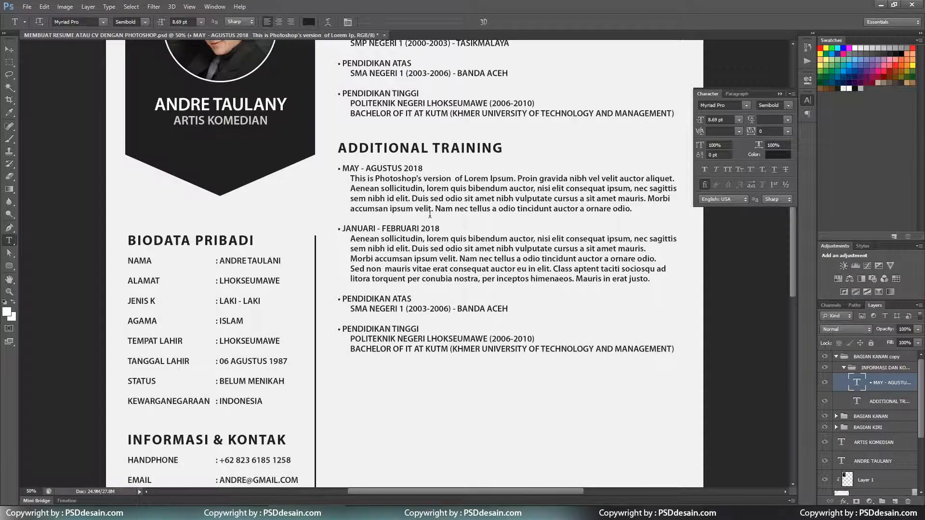
scroll(429, 215, "down", 1)
left_click_drag(342, 267, 412, 267)
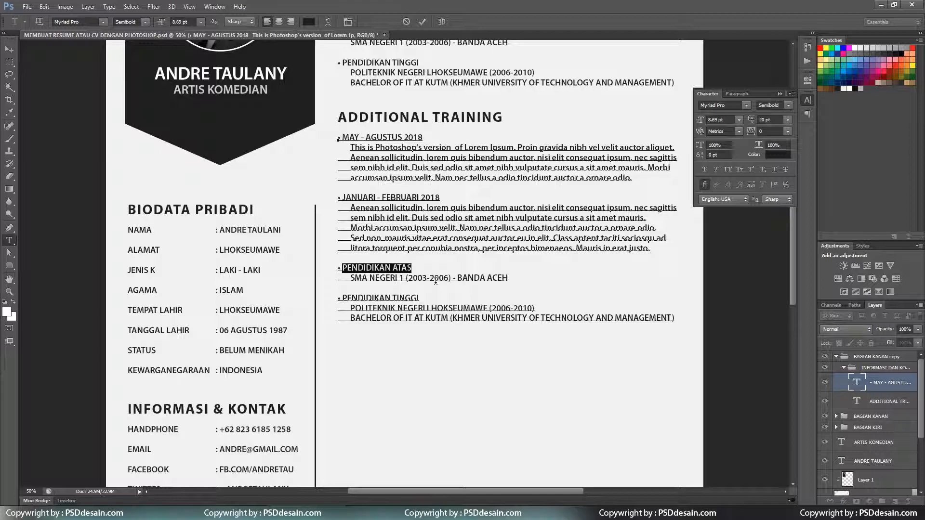
type("JANUARI - NOVEMBER 2017")
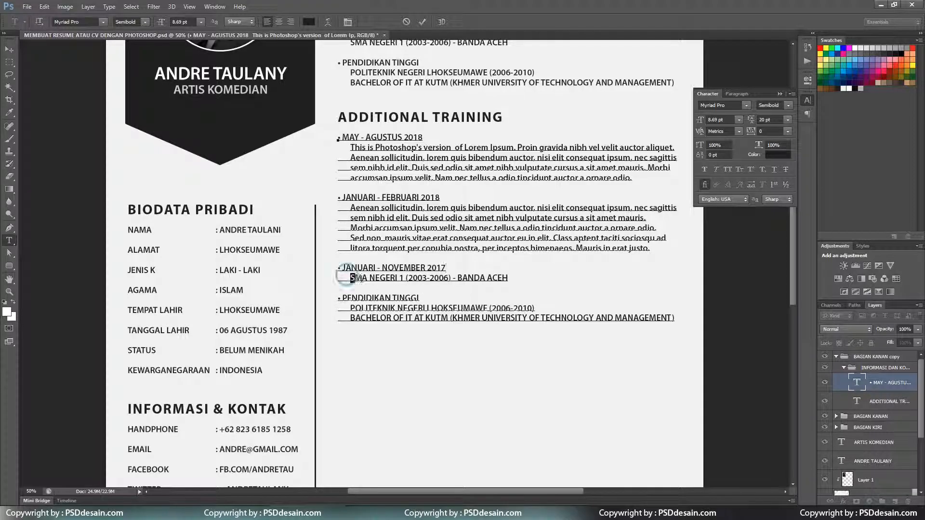
left_click_drag(351, 279, 567, 282)
left_click(136, 9)
left_click(475, 283)
key("BackSpace")
left_click(88, 7)
mouse_move(108, 7)
left_click(159, 183)
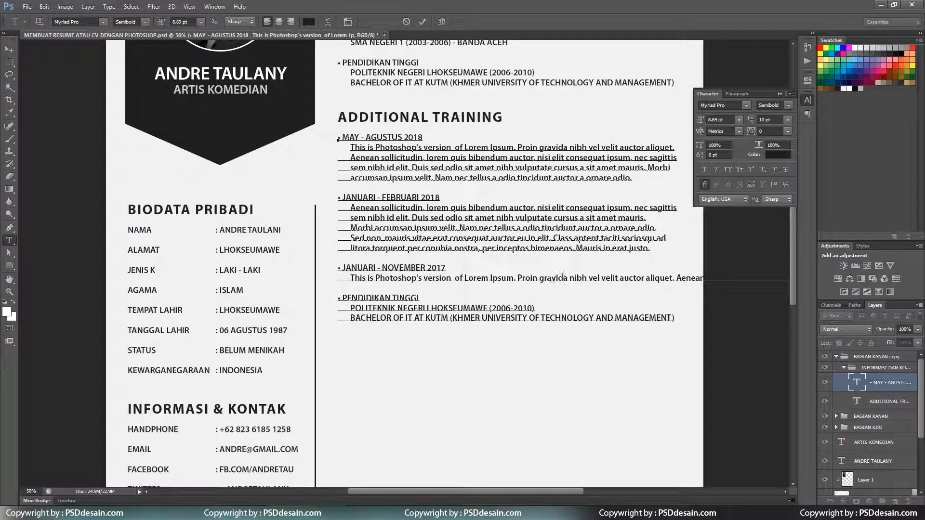
Format the November entry's placeholder into two indented lines, removing the extra Morbi line.
left_click(676, 277)
key("Return")
left_click(666, 288)
key("Return")
left_click(634, 299)
key("Return")
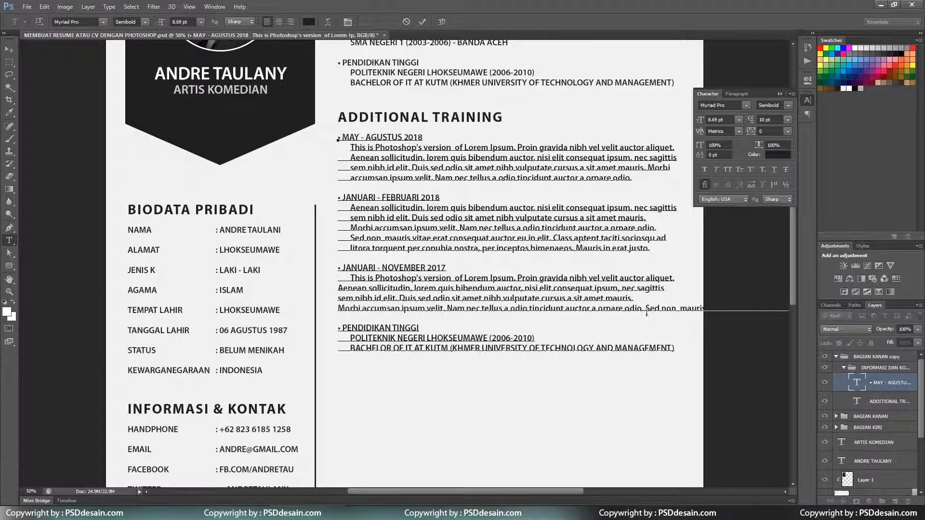
key("shift+End")
key("BackSpace")
key("BackSpace")
key("Up")
key("Home")
key("Tab")
key("Down")
key("Home")
key("Tab")
key("ctrl+Return")
Rename the last entry's heading to 'FEBRUARI - DESEMBER'.
scroll(498, 299, "up", 1)
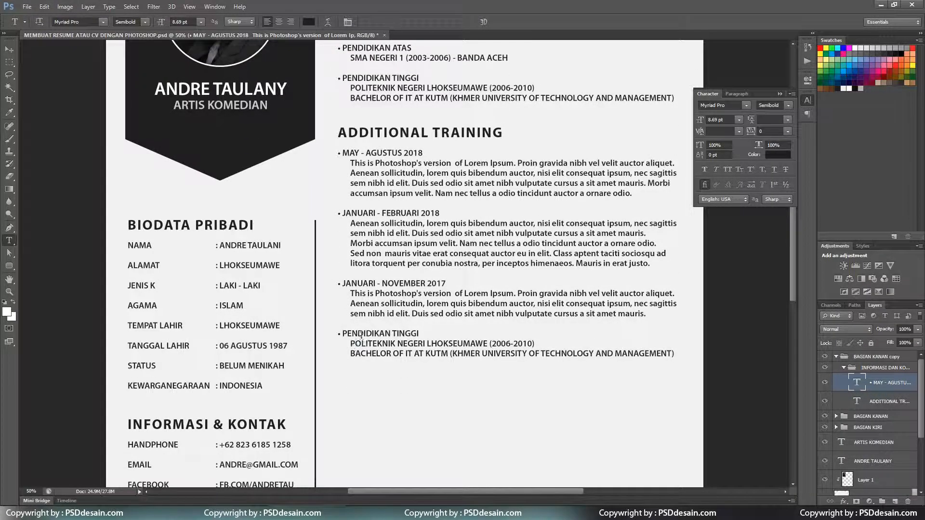
double_click(366, 333)
type("FEBRUARI")
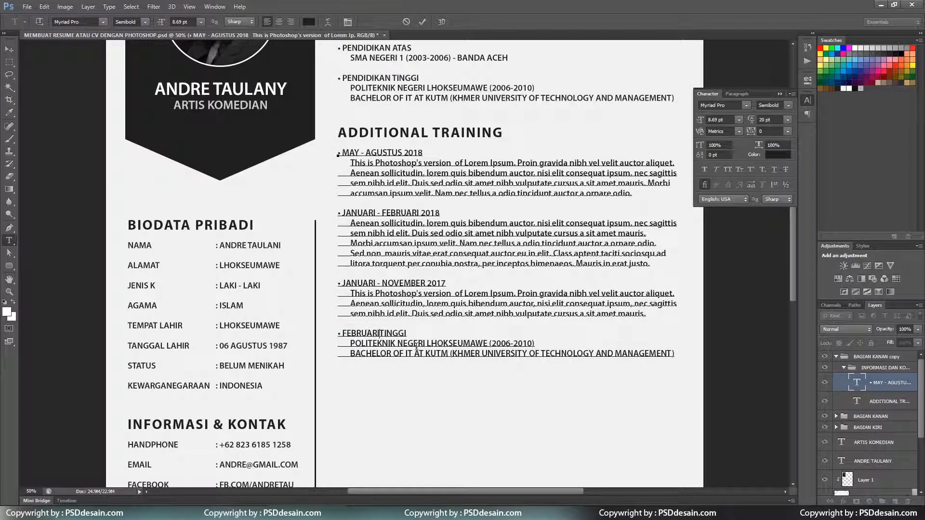
type(" - DESEMBER 2016")
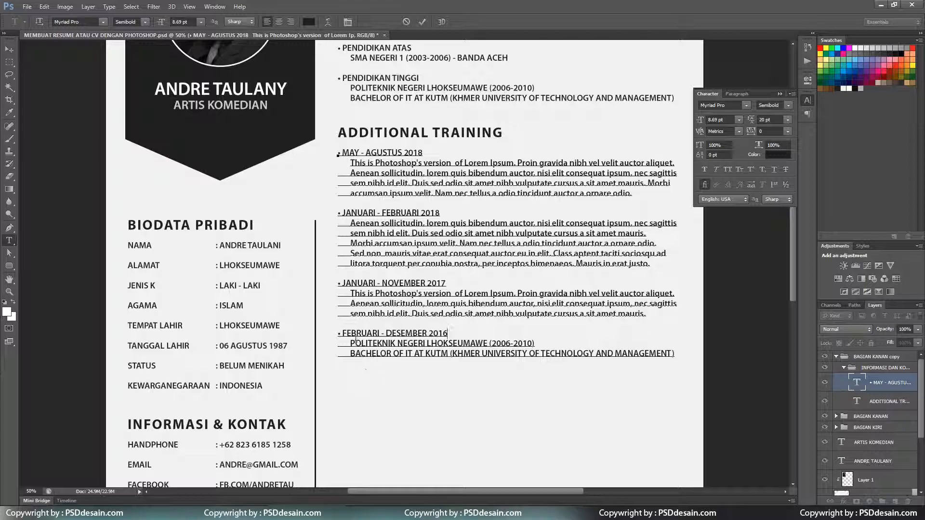
left_click_drag(351, 343, 921, 417)
left_click_drag(533, 483, 472, 485)
key("ctrl+Return")
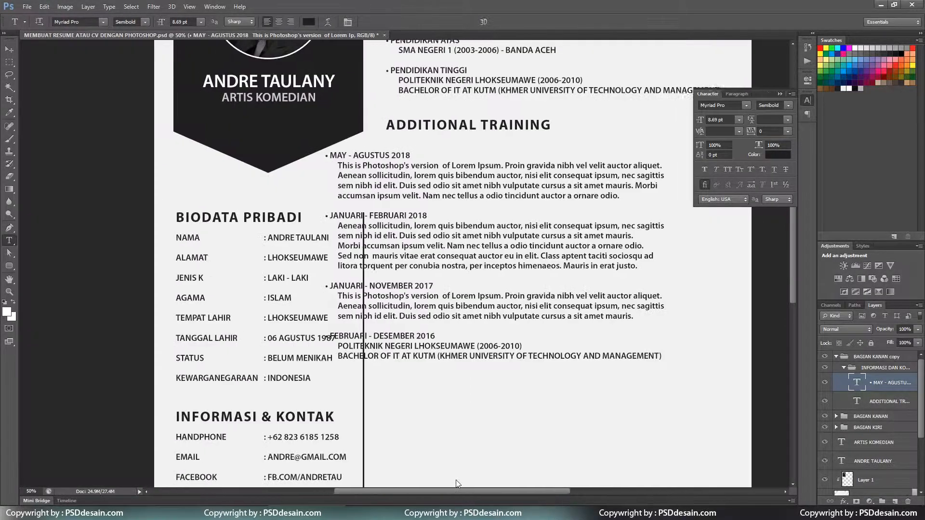
Move the training entries back into place under the ADDITIONAL TRAINING heading.
scroll(554, 434, "left", 5)
left_click(10, 49)
left_click_drag(304, 188, 365, 181)
scroll(371, 245, "up", 3)
scroll(369, 260, "down", 3)
Change the last entry's date to 'MARET - OKTOBER'.
key("t")
left_click(289, 348)
double_click(294, 348)
type("MARET")
double_click(332, 349)
type("OKTOBER")
key("ctrl+Return")
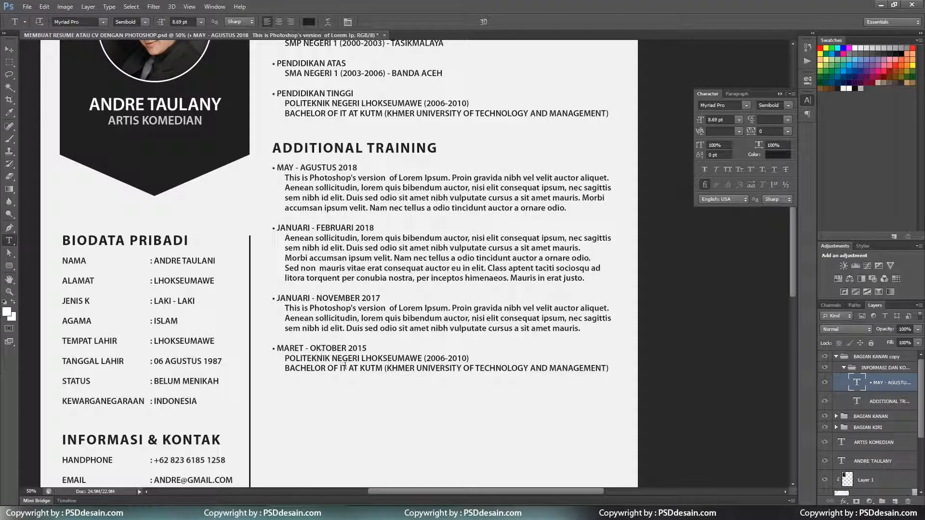
Copy the November description over the last entry's POLITEKNIK and BACHELOR lines.
left_click_drag(452, 308, 581, 328)
key("ctrl+c")
left_click_drag(285, 358, 692, 381)
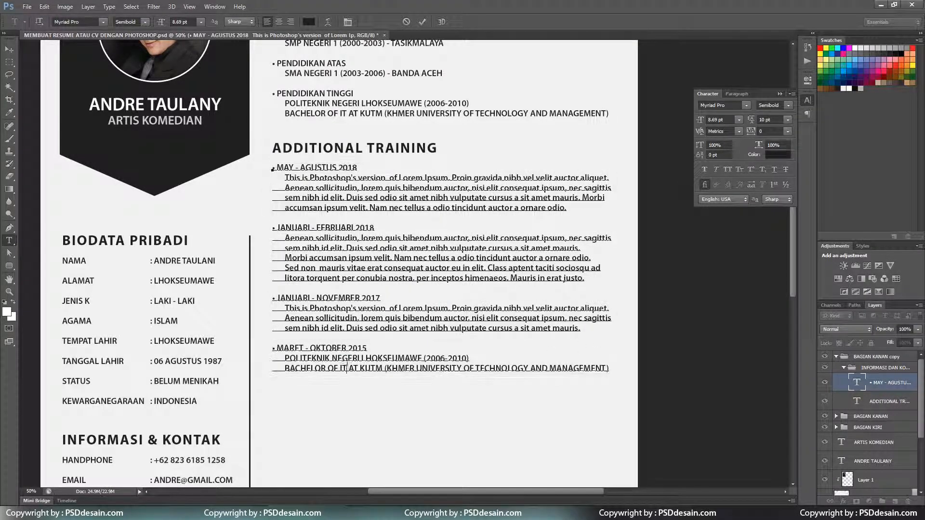
key("ctrl+v")
Break the overflowing lines of the MARET training entry onto new lines.
key("ctrl+minus")
left_click(479, 274)
key("Return")
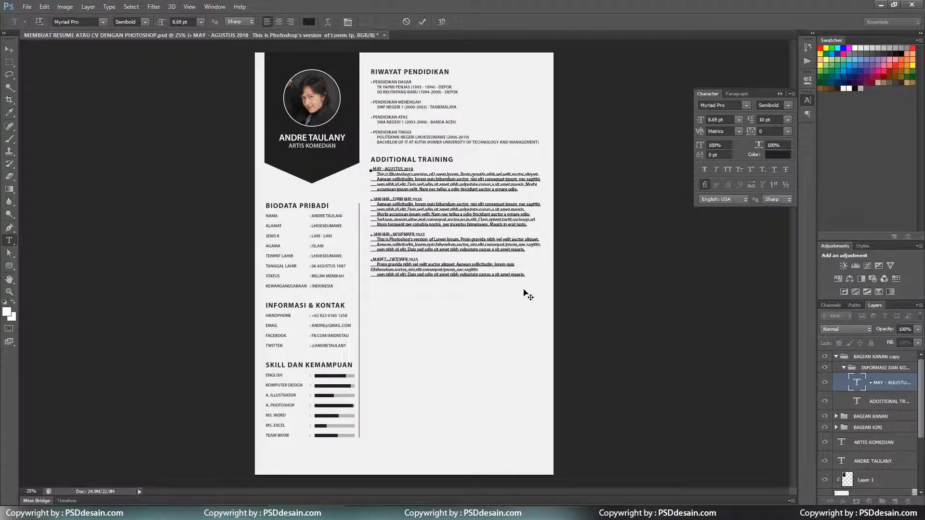
key("Return")
key("ctrl+Return")
key("ctrl+plus")
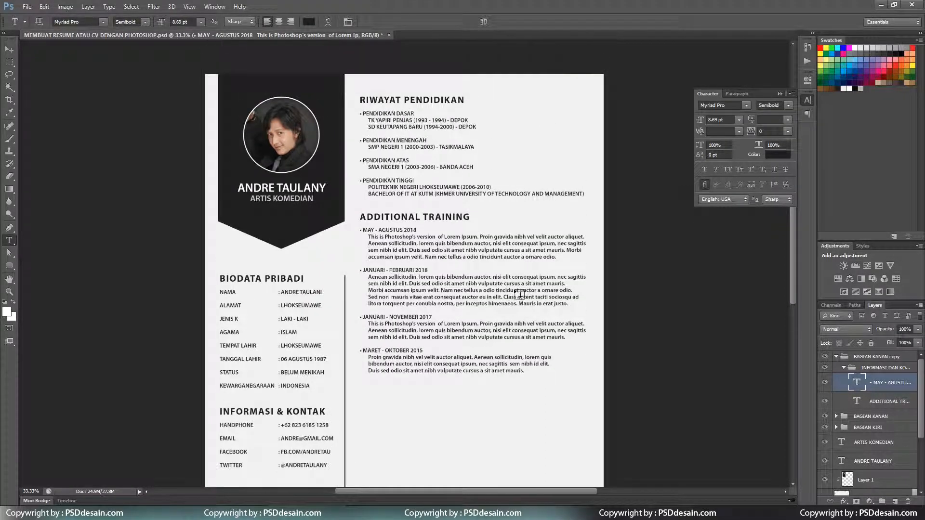
key("ctrl+minus")
key("ctrl+minus")
key("ctrl+minus")
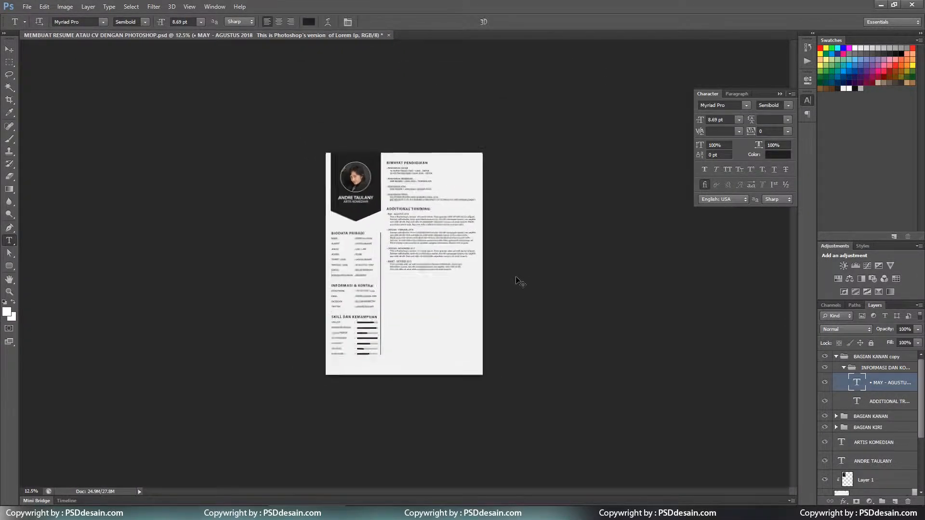
key("ctrl+plus")
key("ctrl+plus")
key("ctrl+plus")
key("ctrl+plus")
scroll(523, 283, "up", 3)
Set the first training paragraph and the JANUARI - FEBRUARI 2018 paragraph to Regular weight.
left_click(10, 49)
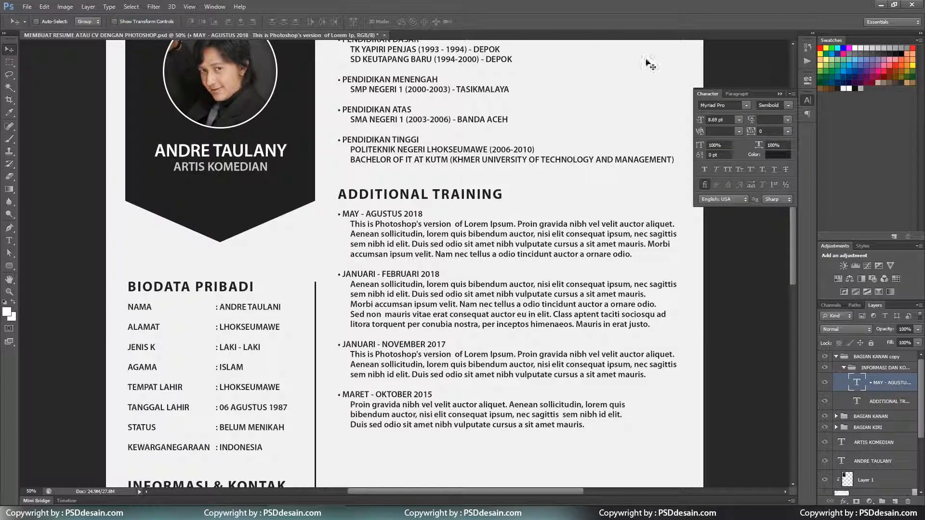
left_click(9, 241)
left_click_drag(351, 224, 632, 254)
left_click(146, 23)
left_click(149, 63)
scroll(260, 106, "down", 1)
left_click_drag(350, 245, 653, 286)
left_click(145, 22)
left_click(149, 63)
Set the JANUARI - NOVEMBER 2017 and MARET - OKTOBER 2015 paragraphs to Regular weight.
left_click_drag(351, 316, 646, 336)
left_click(145, 22)
left_click(150, 63)
left_click_drag(350, 366, 577, 386)
left_click(145, 22)
left_click(150, 63)
left_click(423, 22)
Nudge the training text block down slightly.
key("ctrl+minus")
key("ctrl+minus")
key("ctrl+plus")
key("ctrl+plus")
scroll(524, 172, "up", 3)
left_click(8, 49)
key("Down")
key("Down")
key("Down")
key("Down")
scroll(419, 218, "up", 2)
scroll(419, 219, "down", 1)
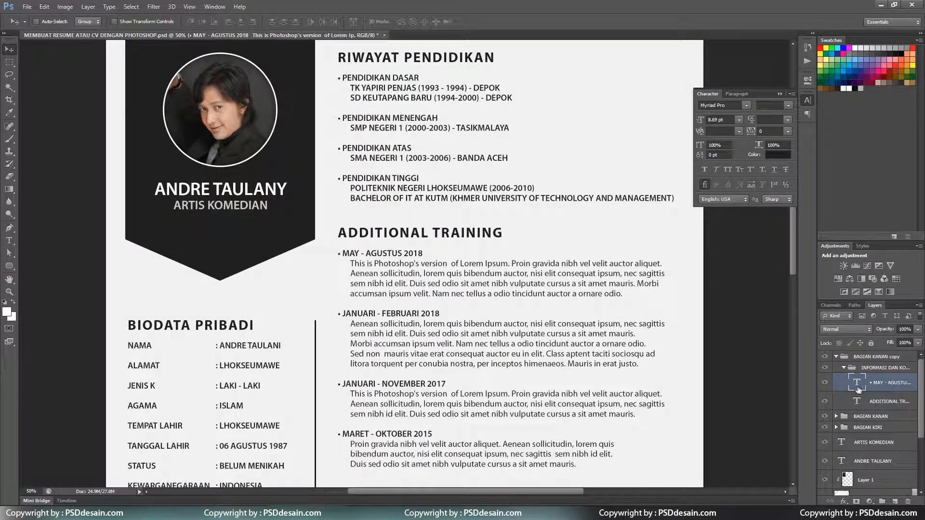
Move the copied section group into BAGIAN KANAN and delete the empty BAGIAN KANAN copy group.
left_click(843, 367)
double_click(869, 368)
left_click(872, 380)
left_click(835, 379)
left_click_drag(865, 368, 866, 380)
right_click(865, 357)
left_click(819, 139)
Rename the copied group to ADDITIONAL TRAINING.
left_click(851, 369)
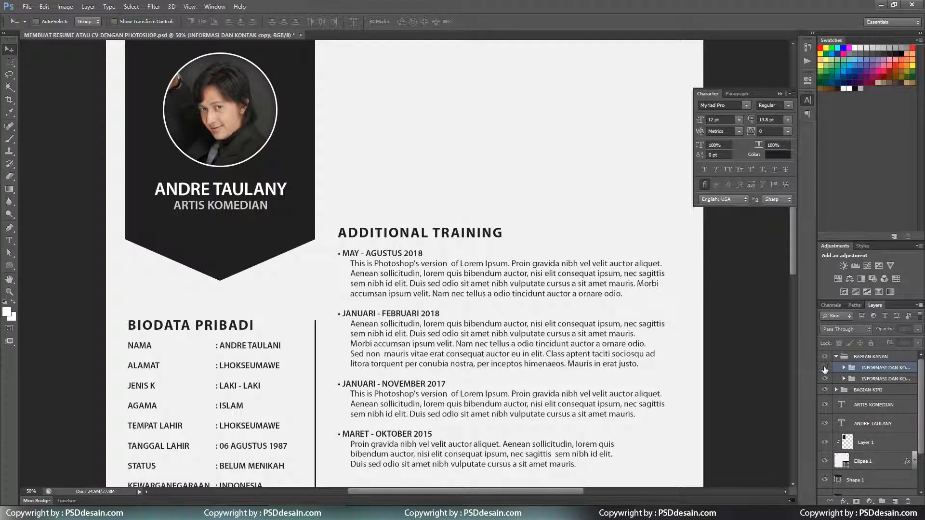
double_click(872, 380)
type("add")
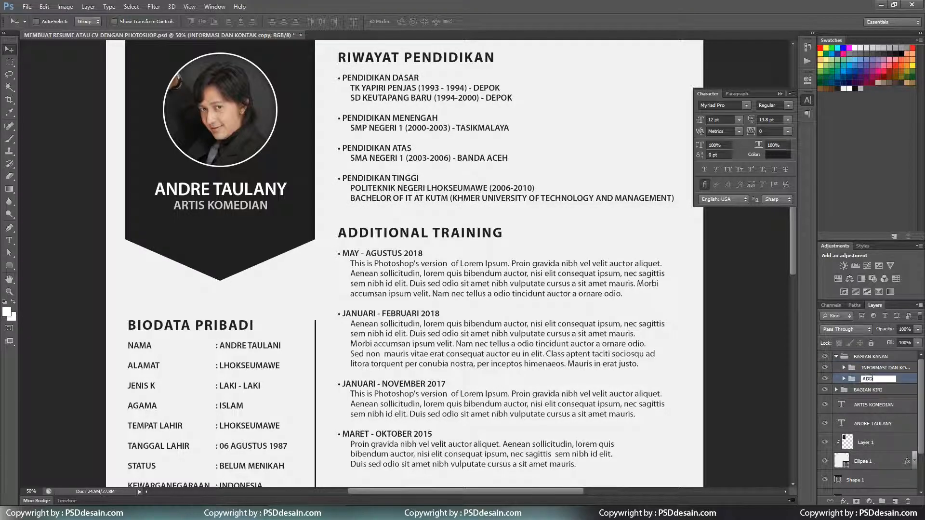
type("ITIONAL TRAINING")
key("Return")
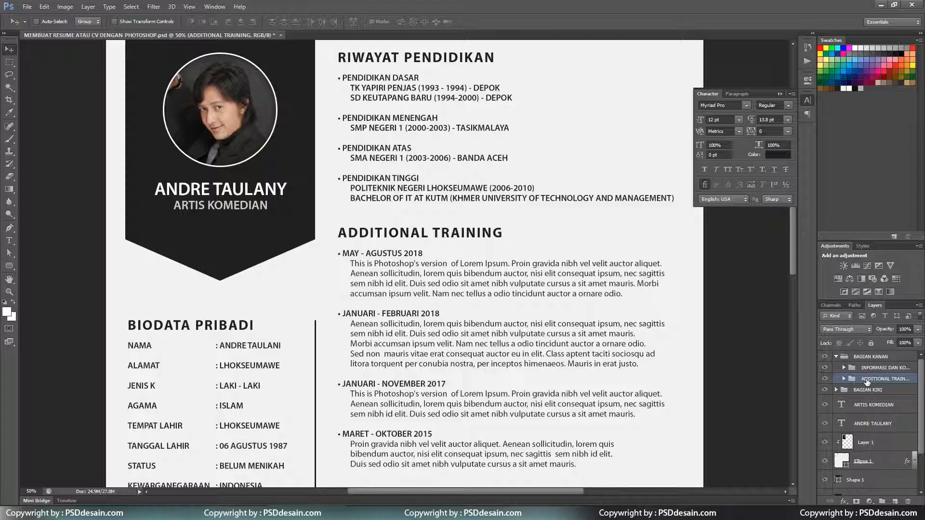
key("ctrl+minus")
key("ctrl+minus")
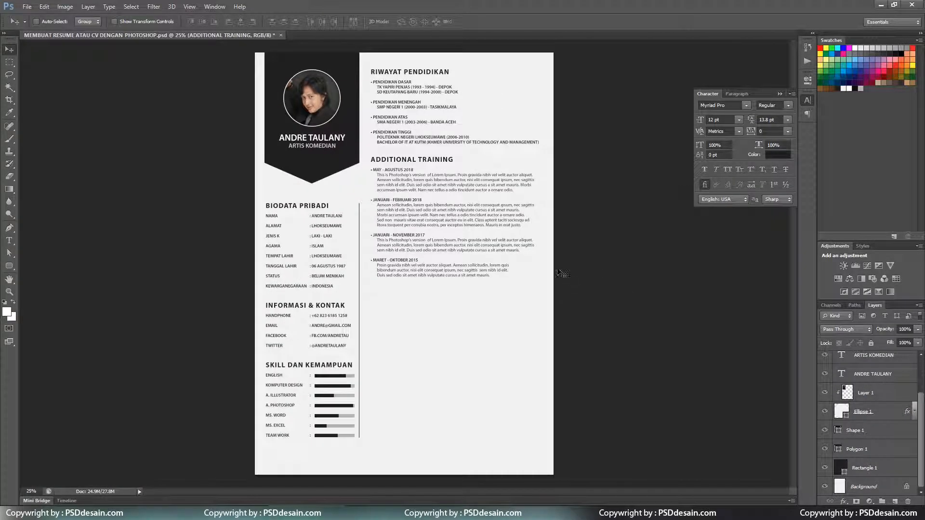
Duplicate the ADDITIONAL TRAINING group, place the copy below, and nudge the original down.
right_click(870, 378)
left_click(828, 146)
key("Return")
left_click_drag(427, 193, 445, 322)
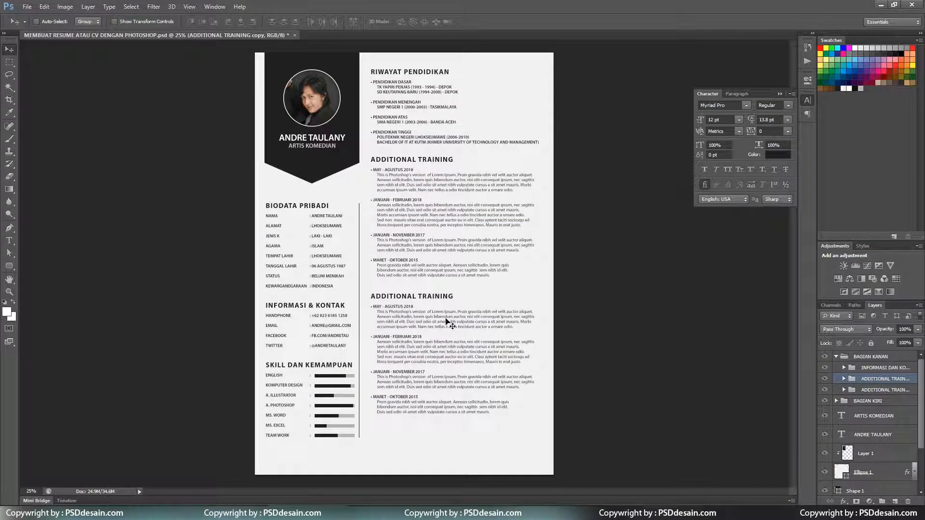
left_click(869, 391)
key("shift+Down")
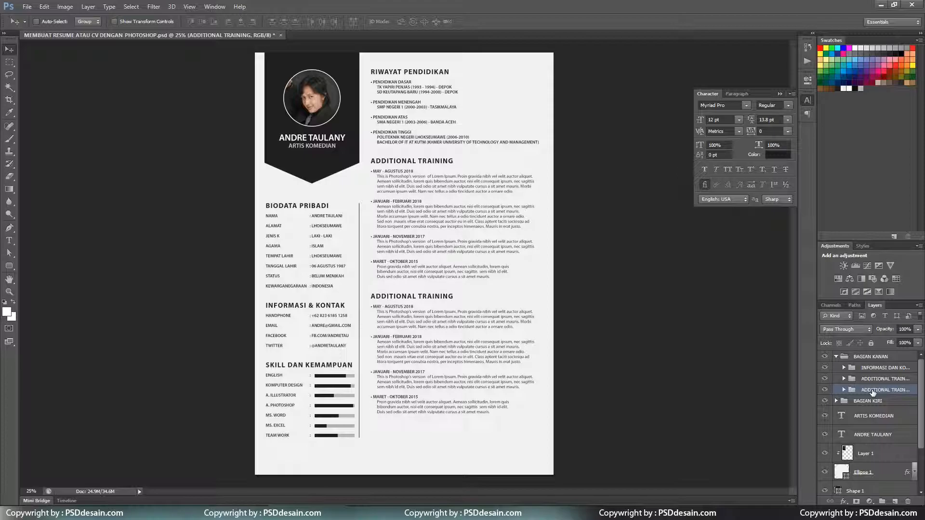
Retype the copied heading as PENGALAMAN BERORGANISASI.
key("t")
left_click(398, 294)
key("ctrl+a")
type("PENGAI")
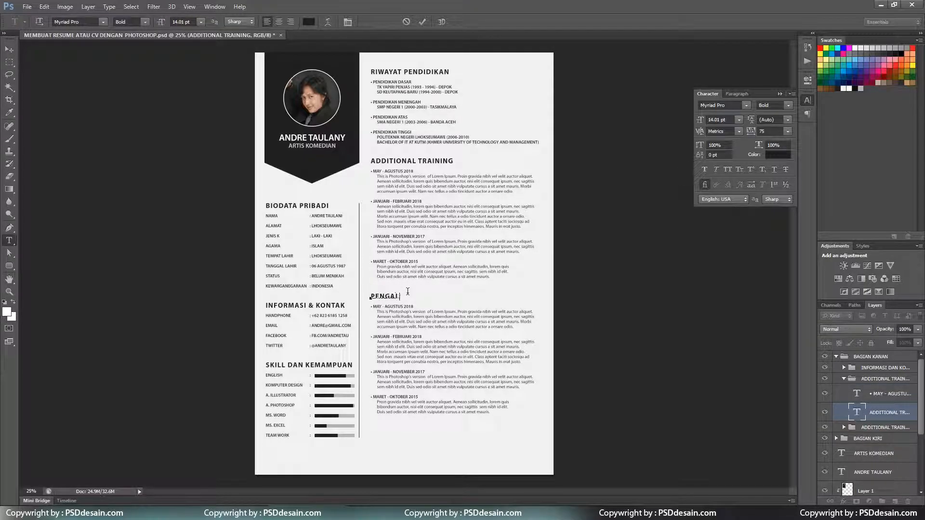
type("AMAN BERORGANISASI")
key("ctrl+Return")
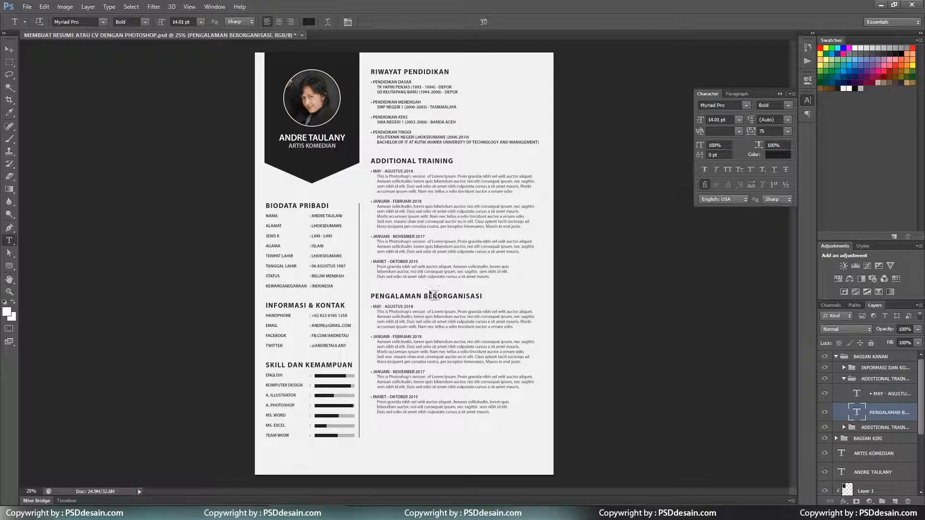
Delete the last body entry to leave three dated entries, then save the CV.
left_click_drag(433, 375, 516, 424)
left_click_drag(475, 387, 551, 435)
key("Delete")
key("ctrl+Return")
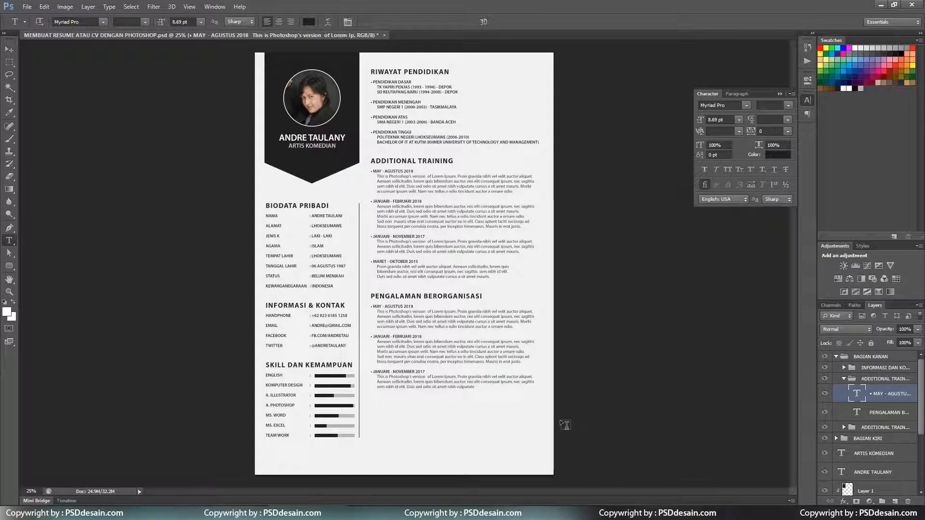
key("v")
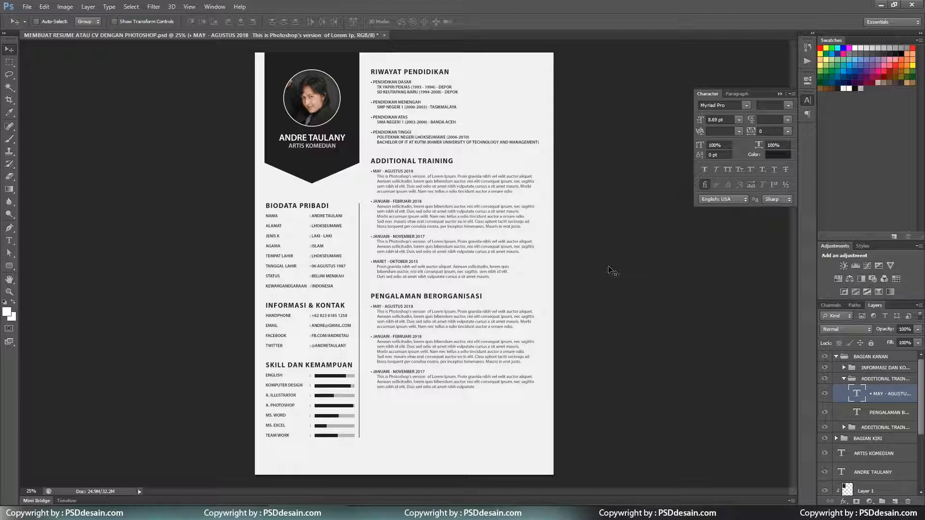
key("ctrl+s")
Duplicate the organisation section group and place the copy at the bottom of the column.
left_click(843, 379)
left_click(867, 379)
right_click(861, 379)
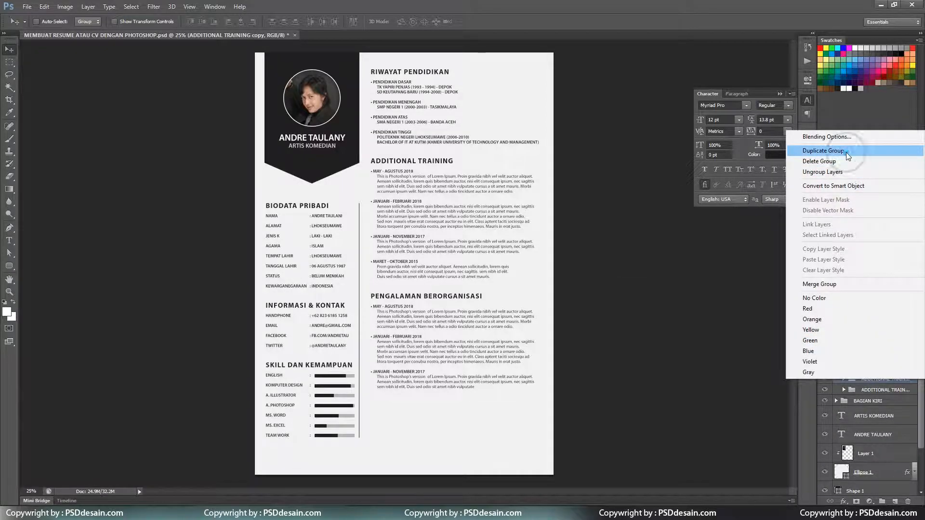
left_click(823, 150)
left_click(541, 157)
left_click_drag(467, 316, 464, 427)
Retype the copied heading as TAMBAHAN LAIN.
key("t")
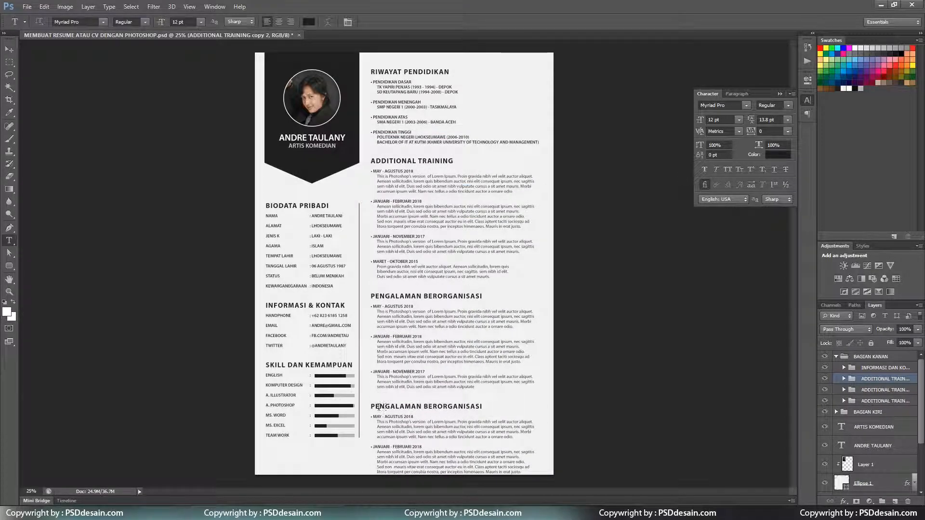
left_click(387, 407)
left_click_drag(370, 406, 530, 418)
type("TA")
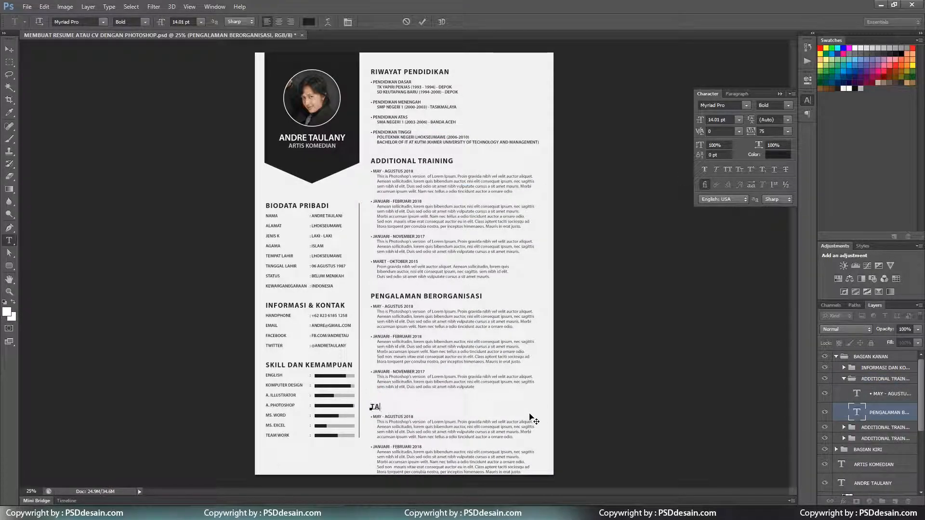
type("MBAHAN LAIN")
key("ctrl+Return")
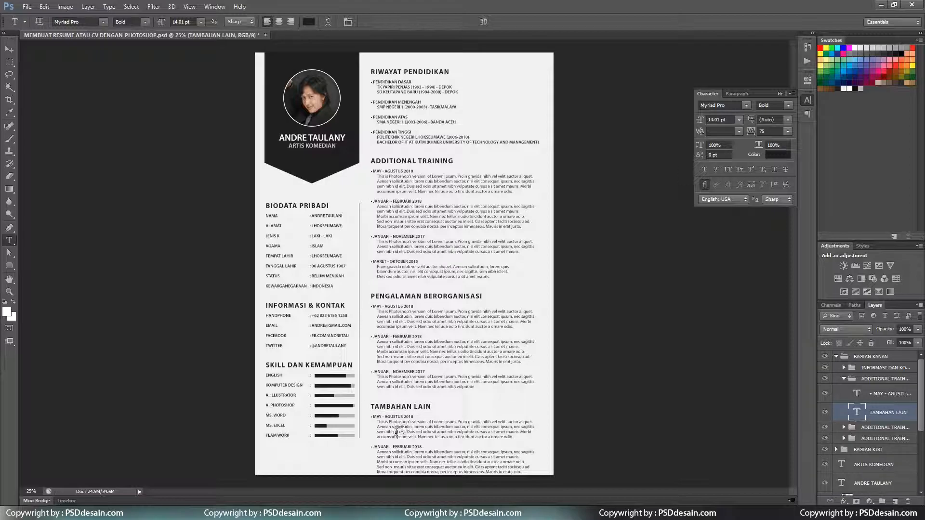
Replace the body entries with the line 'SILAHKAN TAMBAHKAN YANG DIPERLUKAN DISINI'.
left_click_drag(372, 416, 511, 487)
key("BackSpace")
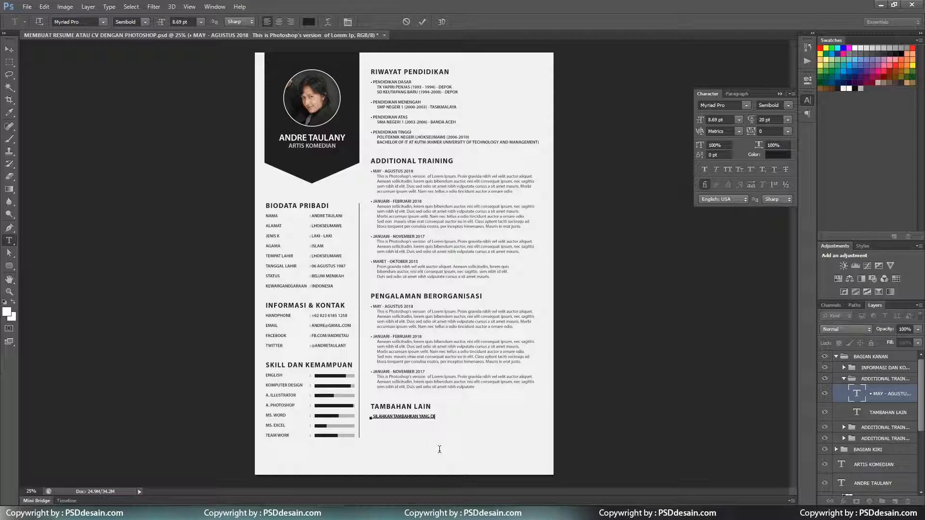
type("SILAHKAN TAMBAHKAN YANG DIPERLUKAN DISINI")
key("ctrl+Return")
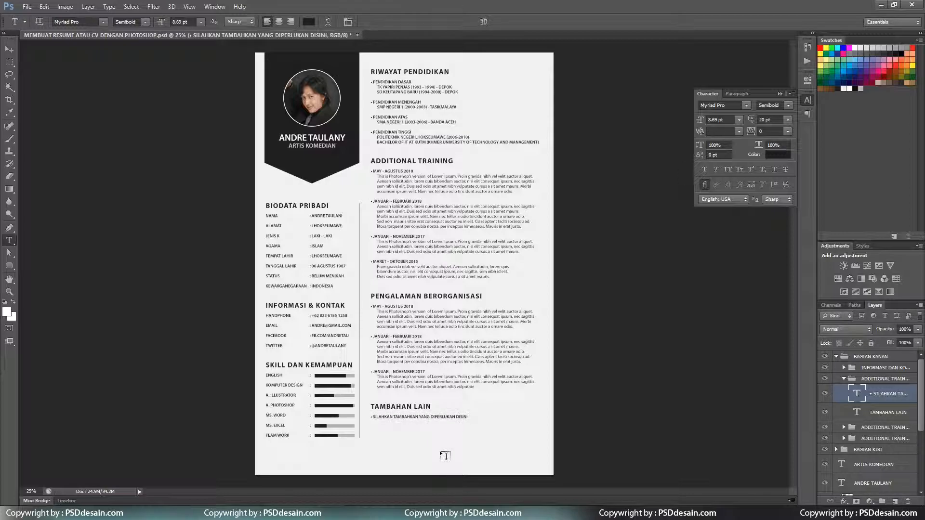
Collapse the character settings and zoom in to check the new section's text.
key("v")
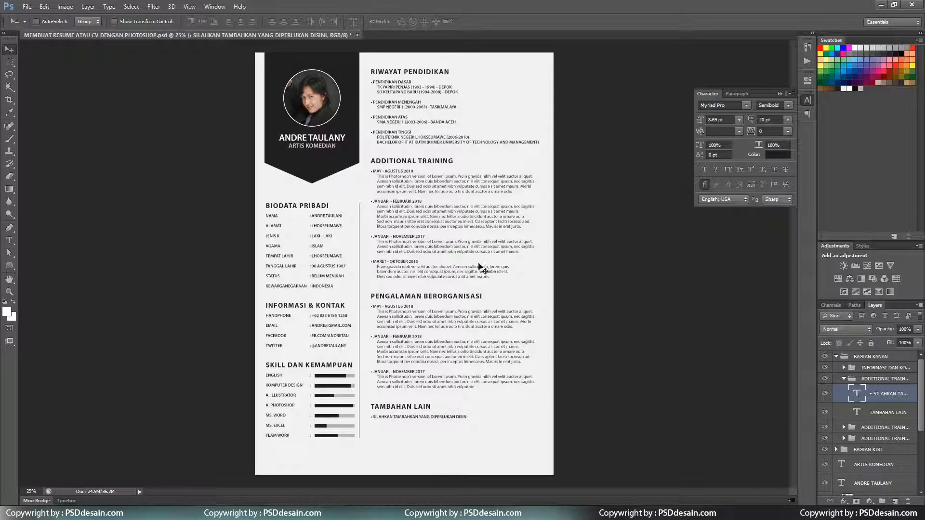
key("ctrl+plus")
key("ctrl+plus")
left_click(807, 101)
left_click_drag(792, 217, 793, 306)
key("ctrl+plus")
key("ctrl+minus")
key("ctrl+minus")
key("ctrl+minus")
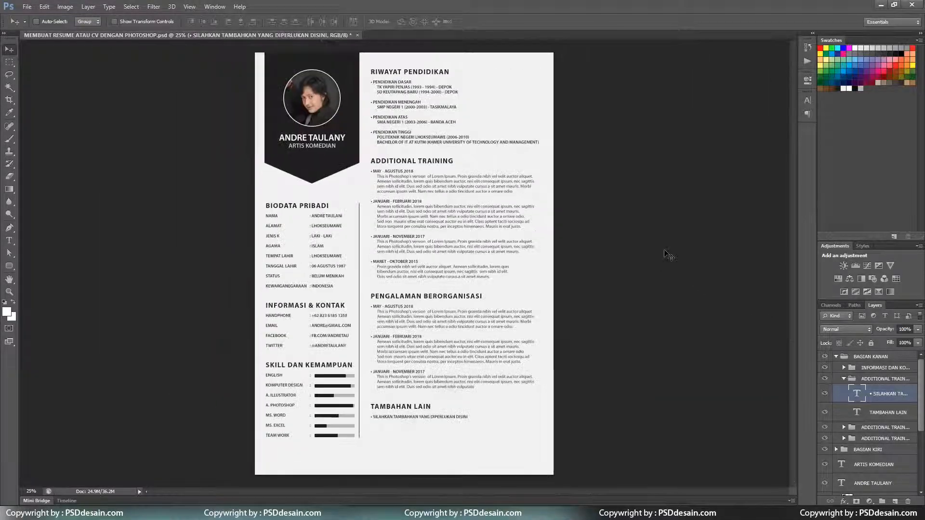
Select all layers down to Rectangle 1, shift the artwork slightly right, and save.
left_click(835, 358)
scroll(860, 463, "down", 3)
left_click(875, 474, "shift")
key("shift+Right")
key("shift+Right")
key("shift+Right")
key("shift+Right")
key("ctrl+s")
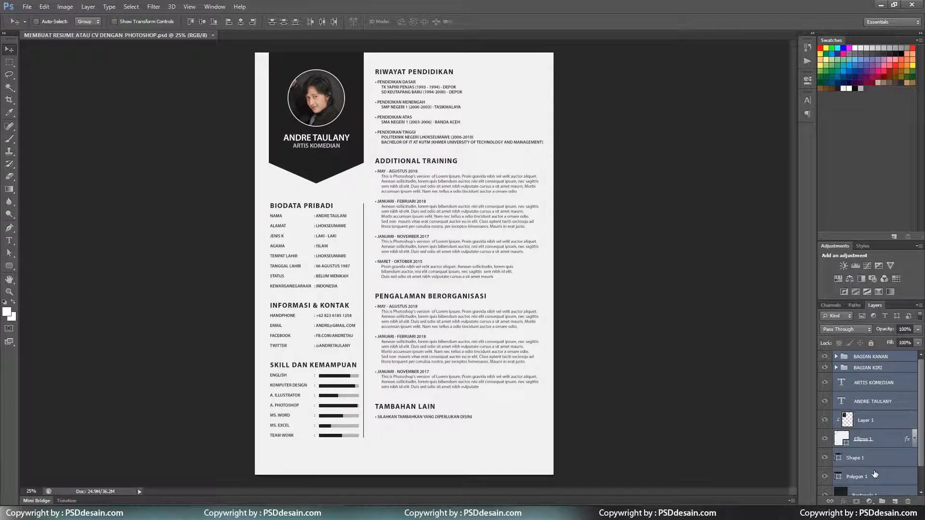
left_click(843, 358)
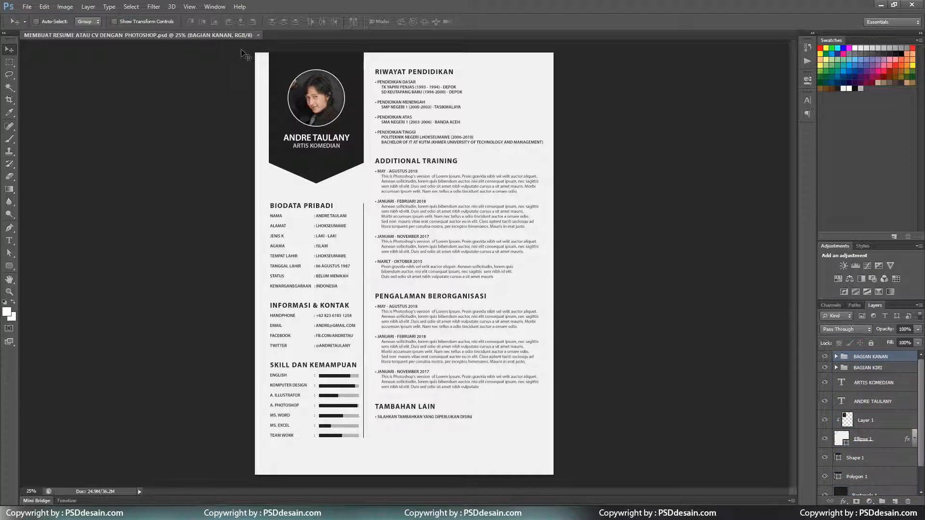